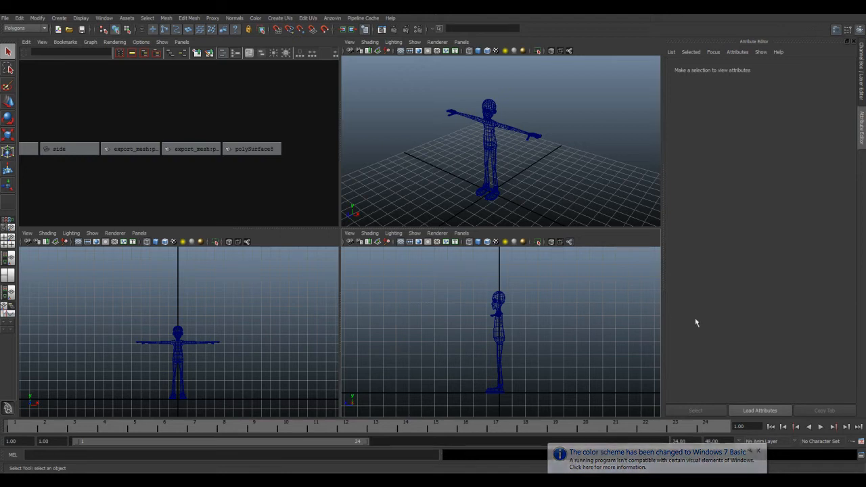
Step: Display the character textured in the perspective view and dismiss the output window
left_click(758, 451)
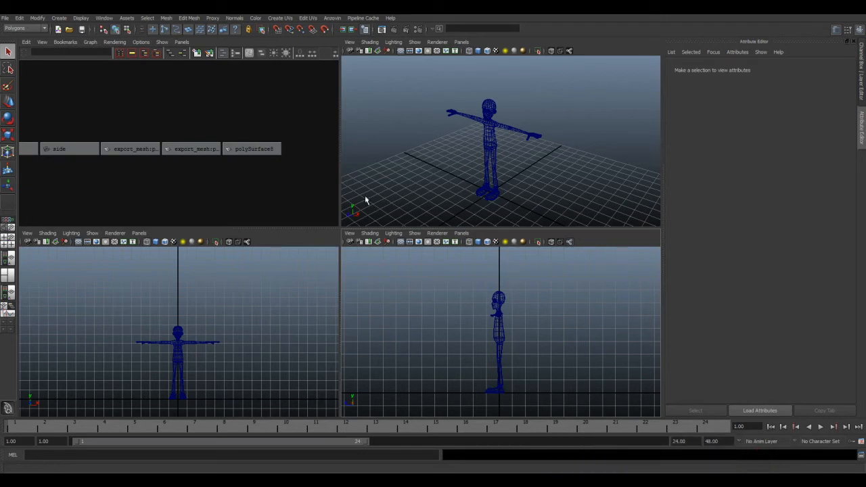
middle_click_drag(193, 179, 233, 193, "alt")
scroll(494, 174, "down", 3)
middle_click_drag(502, 164, 496, 171, "alt")
key("6")
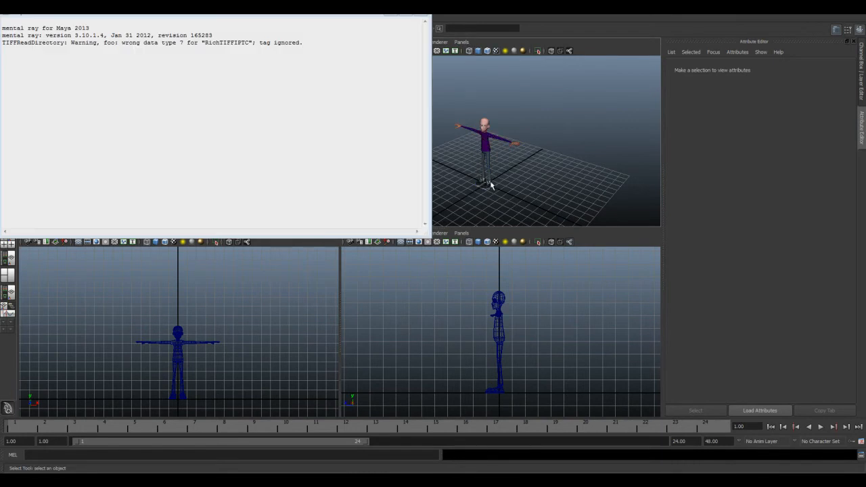
left_click(425, 22)
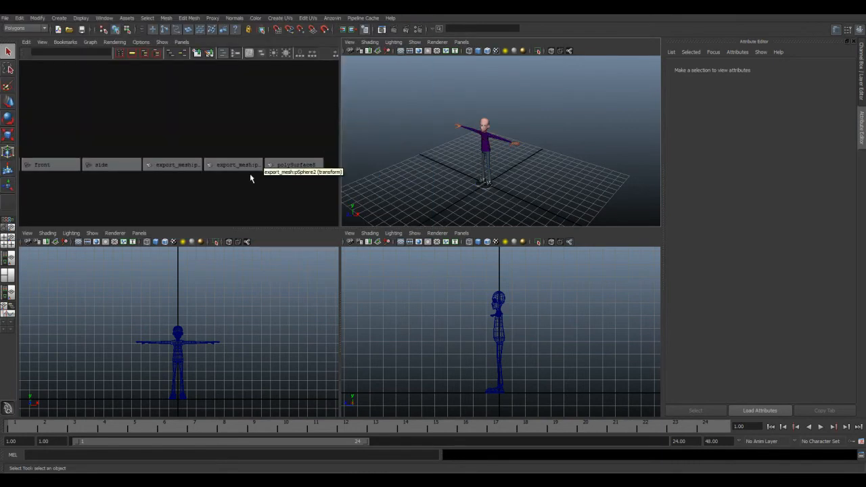
Step: Select both eye spheres and the body mesh polySurface8, and show their transform channels
middle_click_drag(207, 145, 137, 147, "alt")
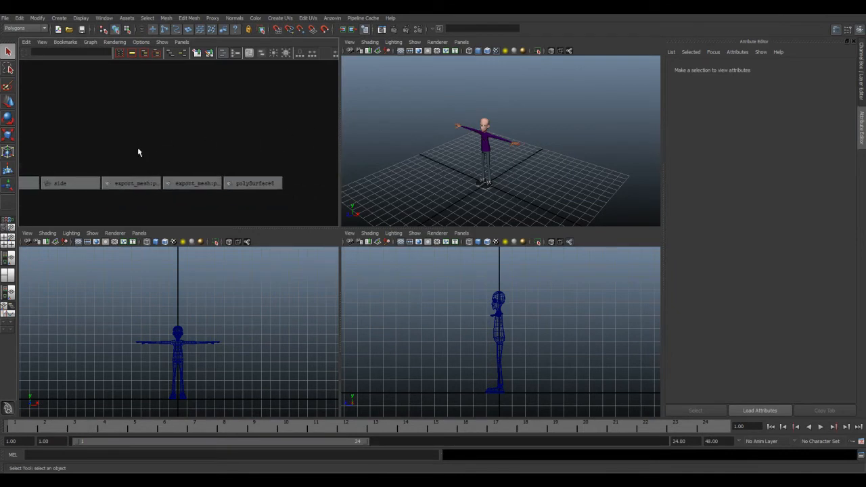
middle_click_drag(137, 151, 169, 152, "alt")
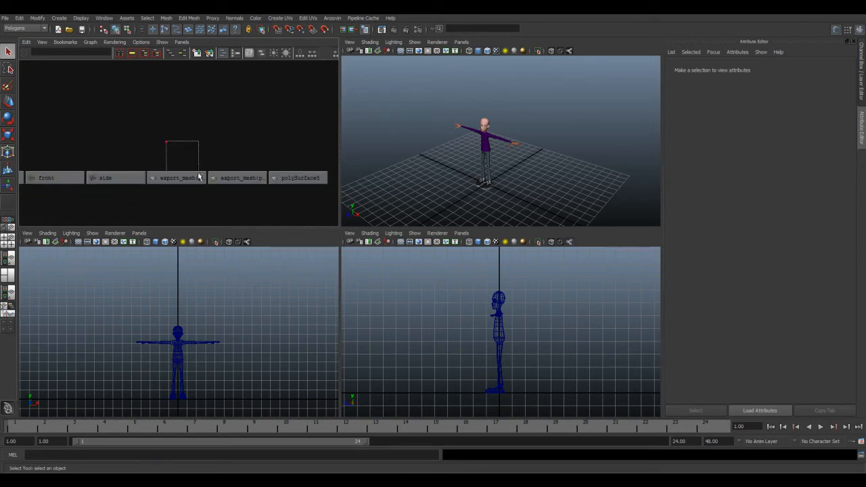
left_click_drag(169, 152, 264, 181)
left_click_drag(291, 144, 303, 181)
middle_click_drag(250, 129, 262, 113, "alt")
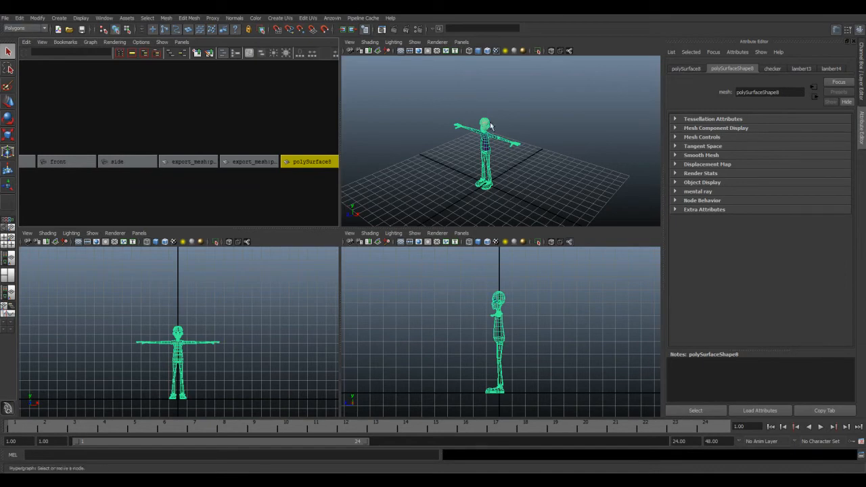
left_click_drag(435, 87, 545, 182)
left_click(862, 73)
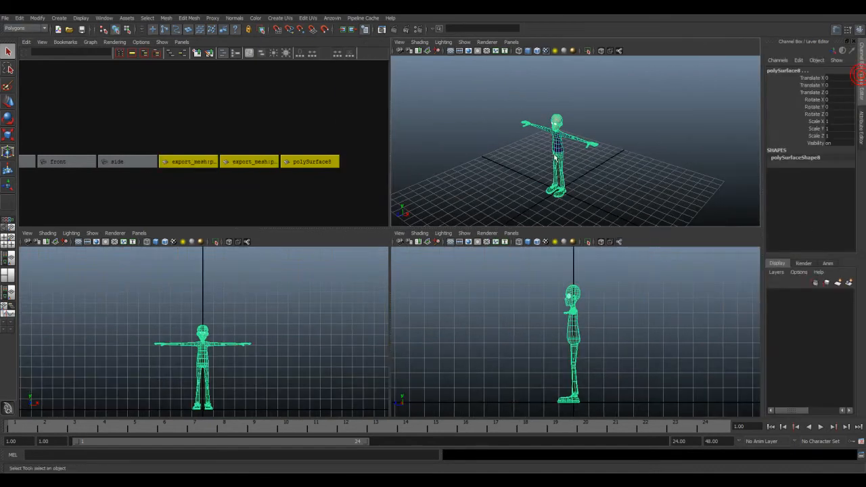
Step: Freeze the translation, rotation and scale of the selected eye and body meshes
middle_click_drag(588, 156, 587, 155, "alt")
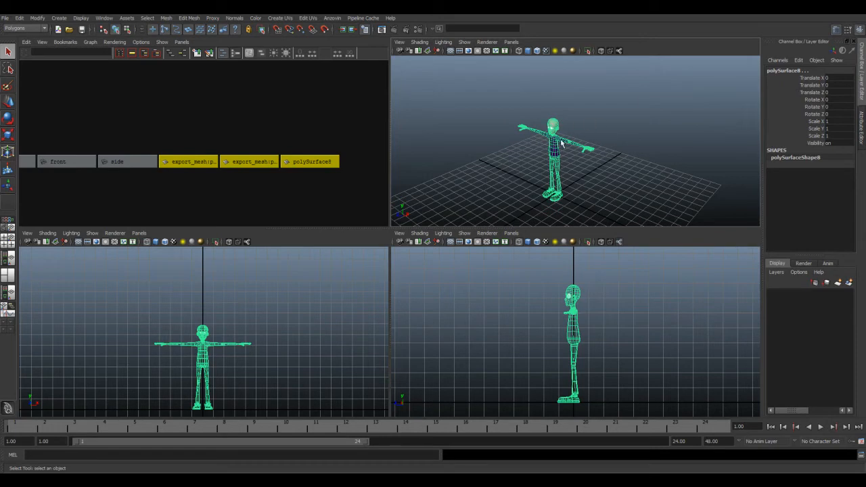
key("space")
left_click_drag(528, 86, 638, 194)
left_click(515, 105)
left_click_drag(480, 86, 599, 169)
key("space")
left_click_drag(453, 81, 490, 116)
Step: Try resetting the transformations of the selected meshes and check the body mesh's pivot with the Move tool
key("space")
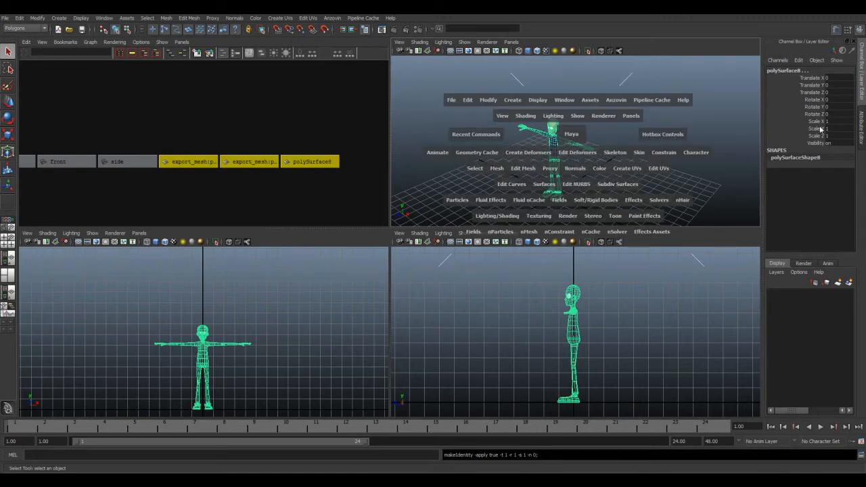
left_click_drag(488, 100, 521, 127)
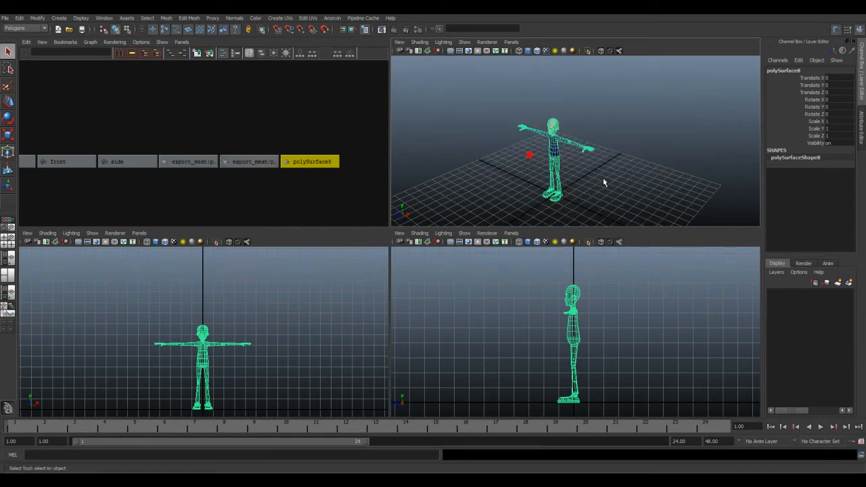
left_click(8, 102)
scroll(562, 197, "up", 7)
middle_click_drag(561, 197, 574, 148, "alt")
scroll(559, 167, "down", 5)
left_click(580, 114)
left_click(542, 112)
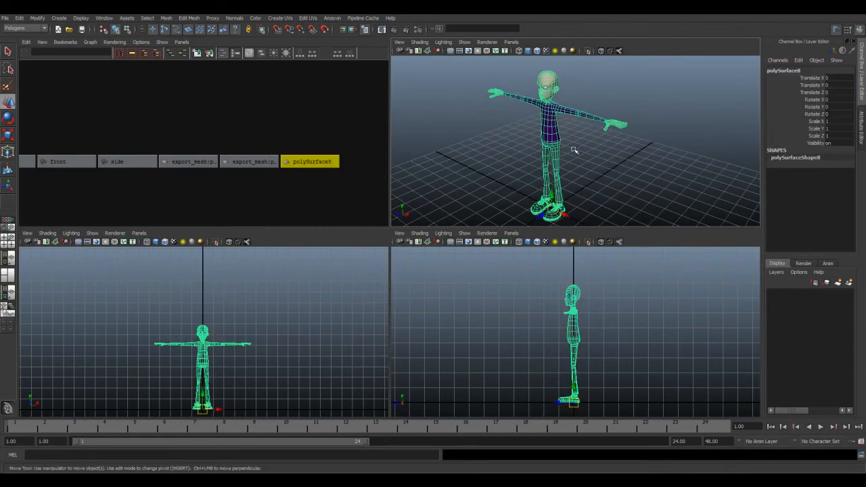
key("ctrl+z")
key("ctrl+z")
key("ctrl+z")
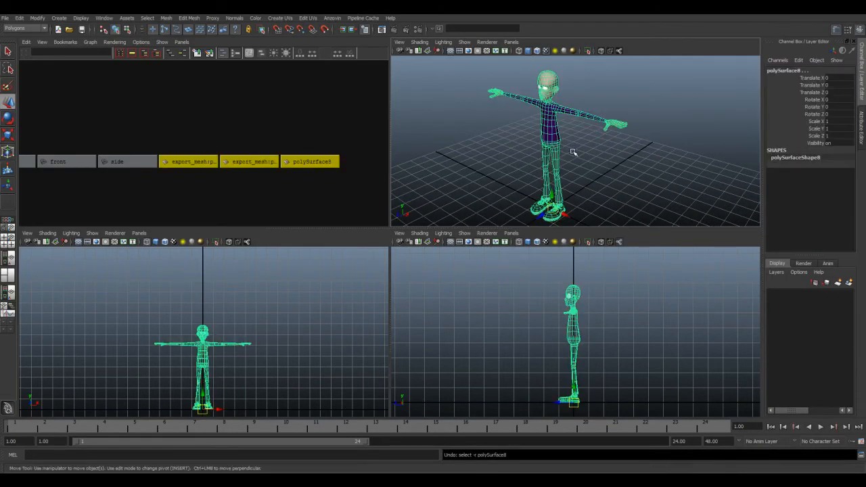
Step: Select an eye sphere and check its pivot position in an enlarged perspective view
left_click(549, 90)
key("f")
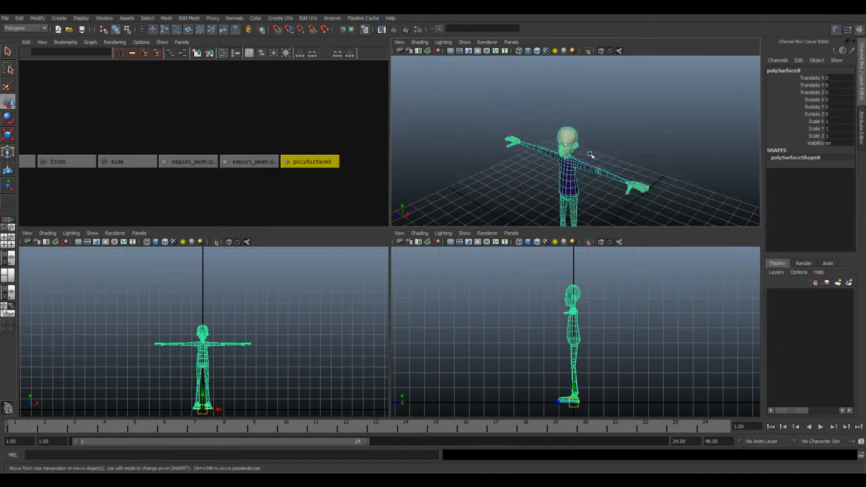
left_click(481, 177)
key("a")
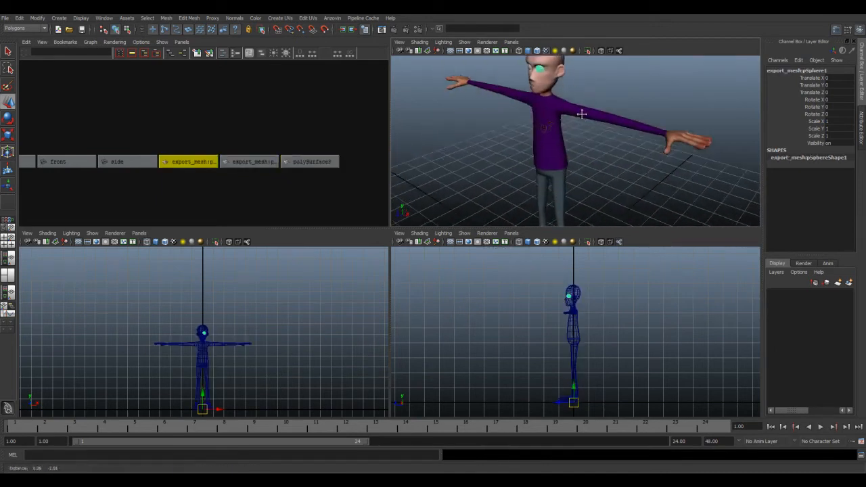
middle_click_drag(587, 134, 573, 94, "alt")
middle_click_drag(570, 167, 570, 178, "alt")
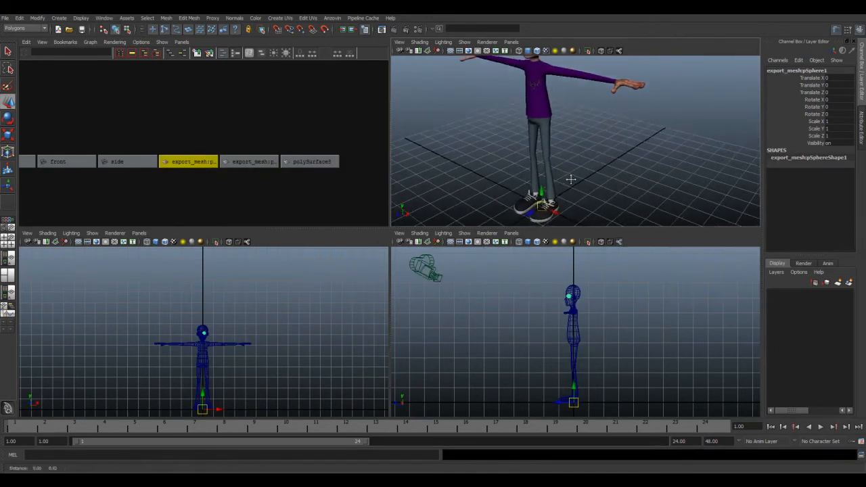
key("space")
scroll(568, 223, "down", 3)
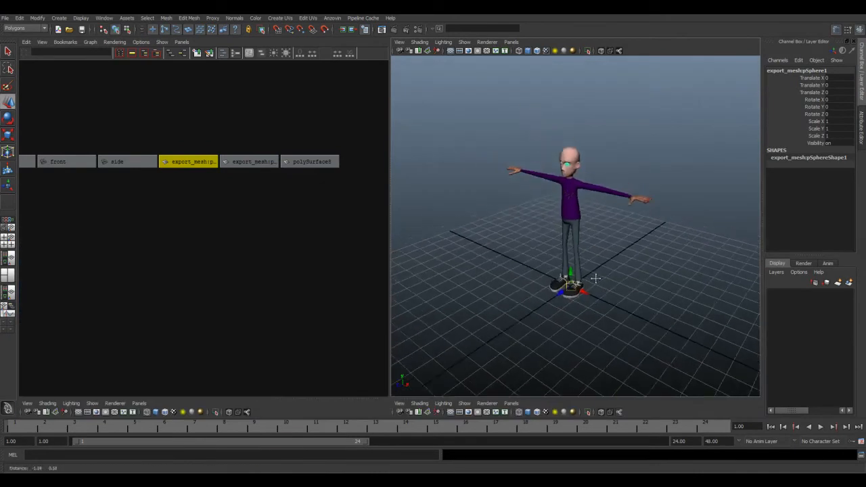
Step: Undo the transformation reset on the eye and body meshes
key("ctrl+z")
key("ctrl+z")
key("ctrl+z")
key("ctrl+z")
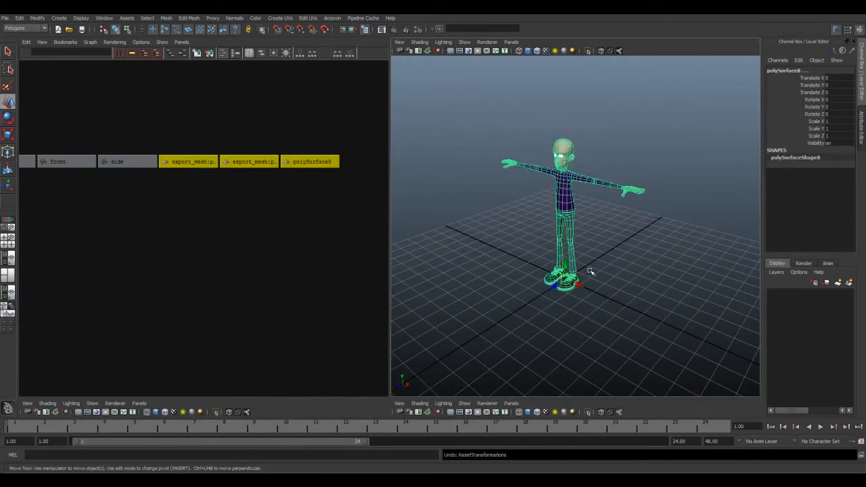
key("shift+z")
Step: Select the eye sphere export_mesh:pSphere1 and examine where its pivot sits in the head
left_click(592, 247)
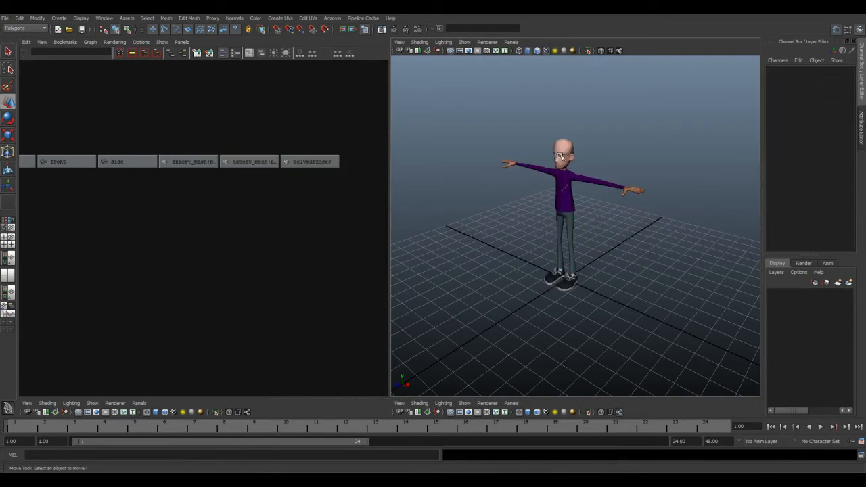
left_click(566, 158)
scroll(567, 202, "up", 10)
middle_click_drag(551, 144, 578, 307, "alt")
middle_click_drag(526, 111, 545, 166, "alt")
left_click(545, 165)
scroll(591, 223, "down", 5)
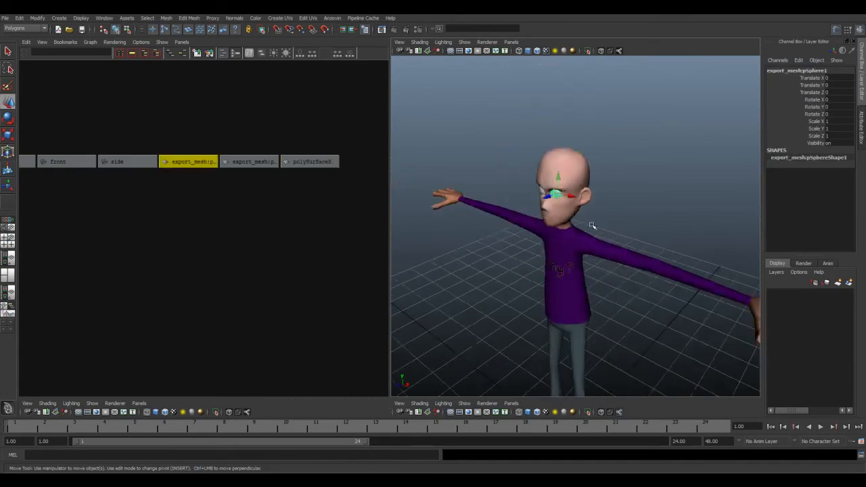
scroll(542, 216, "up", 3)
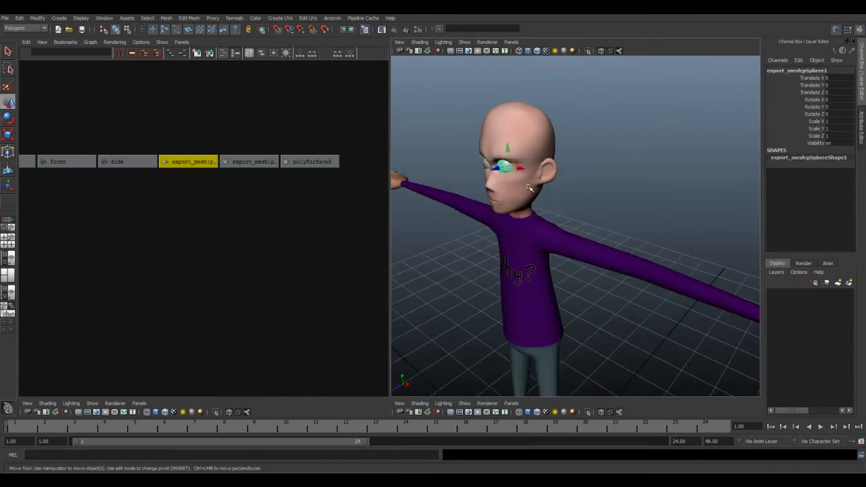
Step: Enlarge the Move manipulator on the eye and frame the whole character
key("equal")
key("equal")
key("a")
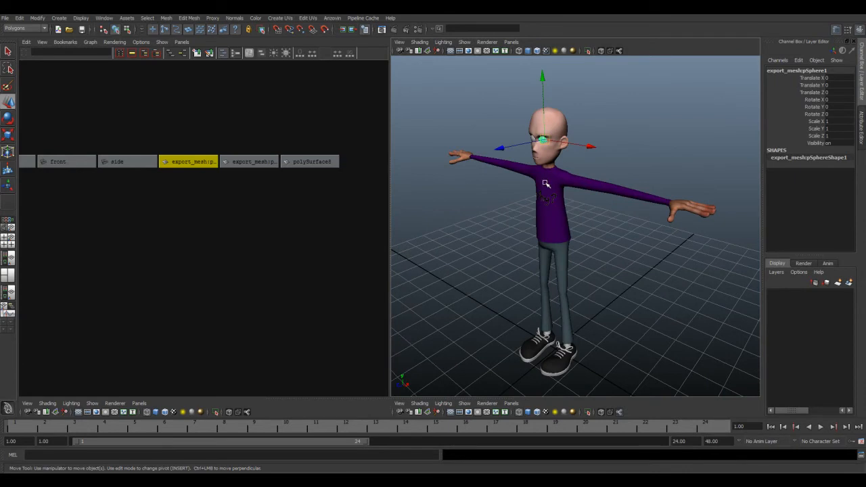
left_click_drag(547, 188, 551, 181, "alt")
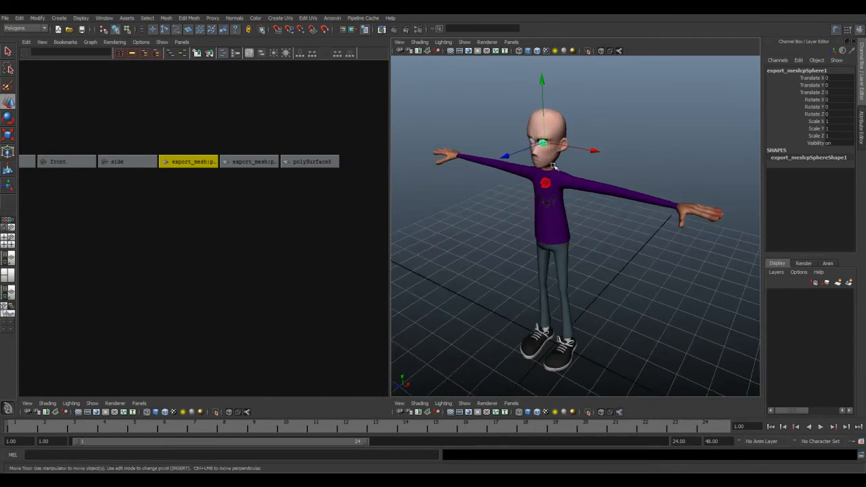
Step: Reset the transformations of the body mesh only
left_click(547, 226)
key("space")
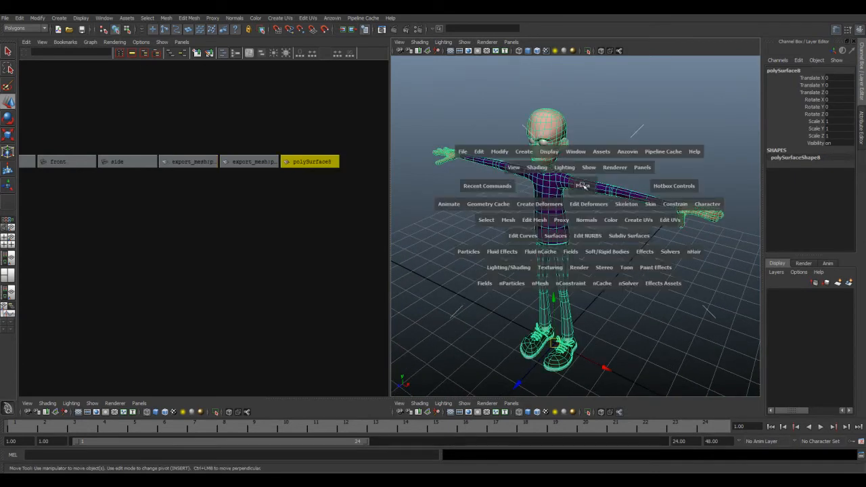
left_click(500, 151)
left_click(523, 176)
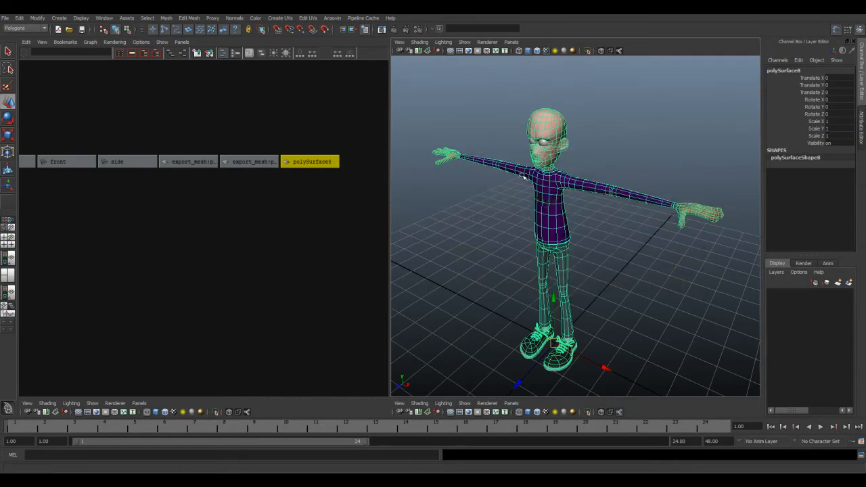
left_click_drag(569, 228, 589, 218, "alt")
left_click(599, 225)
left_click_drag(504, 187, 604, 242)
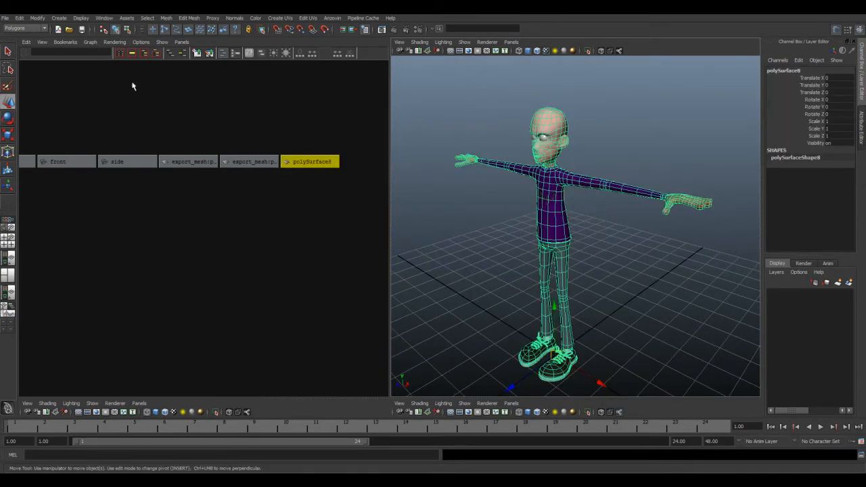
Step: Optimize the scene size to remove unused items and confirm the operation
left_click(6, 18)
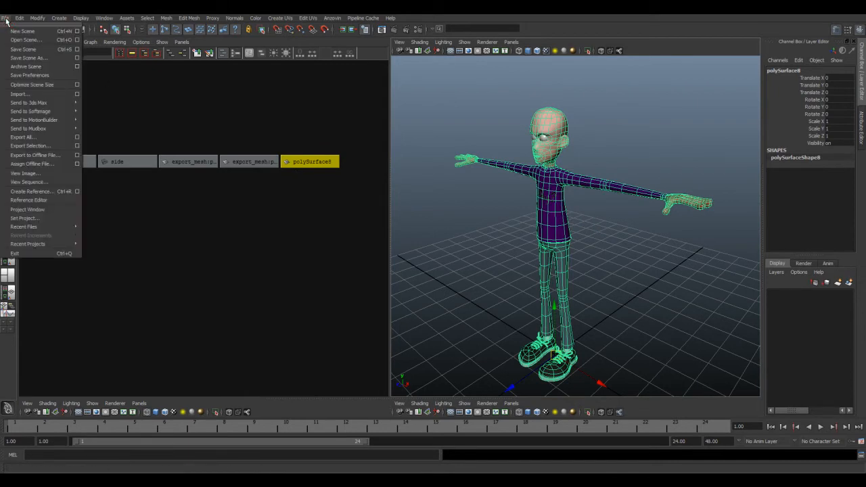
left_click(59, 85)
left_click(409, 243)
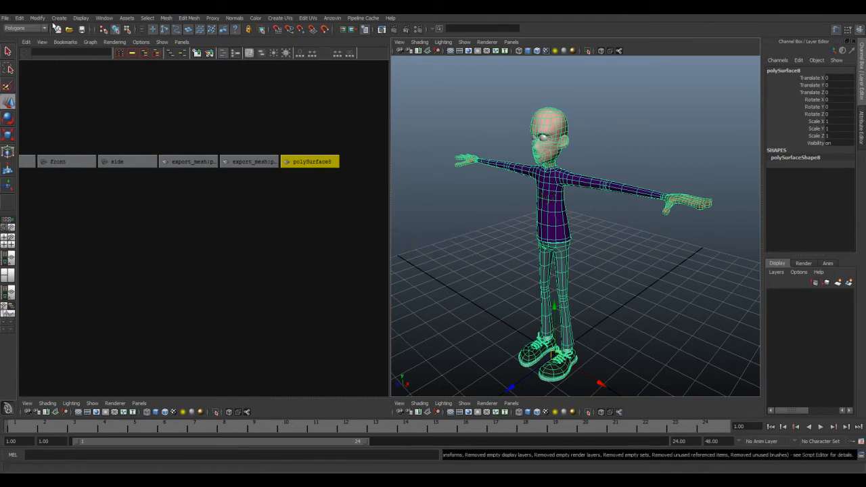
Step: Review the Optimize Scene Size options for invalid, empty and unused items, and close them without changes
left_click(6, 17)
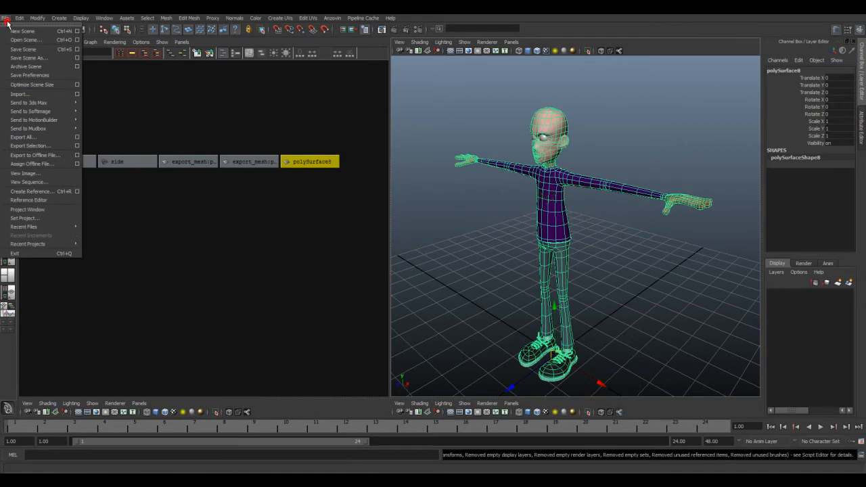
left_click(77, 85)
left_click_drag(519, 290, 609, 336)
mouse_move(592, 201)
left_mouse_down()
mouse_move(593, 227)
mouse_move(591, 200)
left_mouse_up()
left_click(278, 135)
left_click(296, 152)
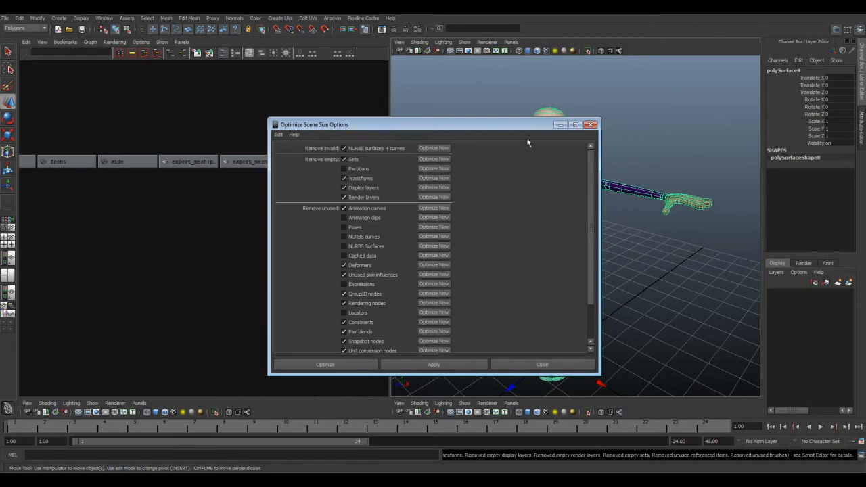
left_click(591, 124)
left_click_drag(542, 241, 586, 258, "alt")
right_click_drag(586, 258, 567, 246, "alt")
middle_click_drag(567, 246, 554, 205, "alt")
left_click_drag(555, 205, 551, 238, "alt")
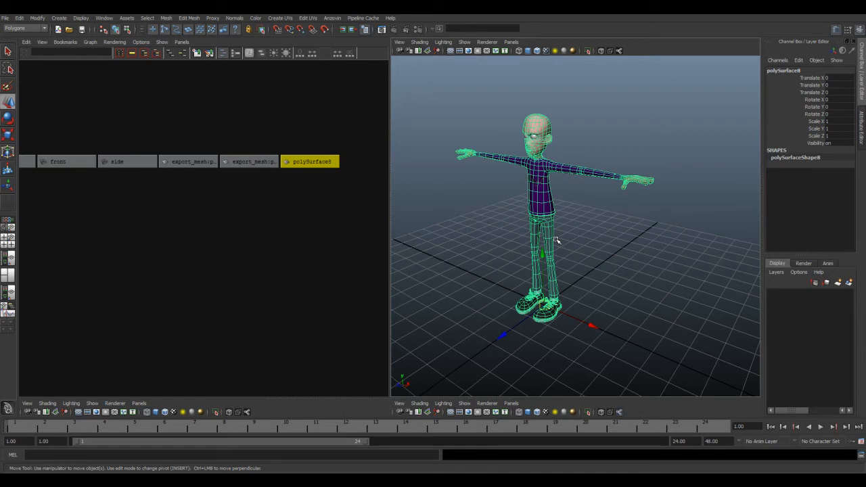
middle_click_drag(552, 208, 573, 230, "alt")
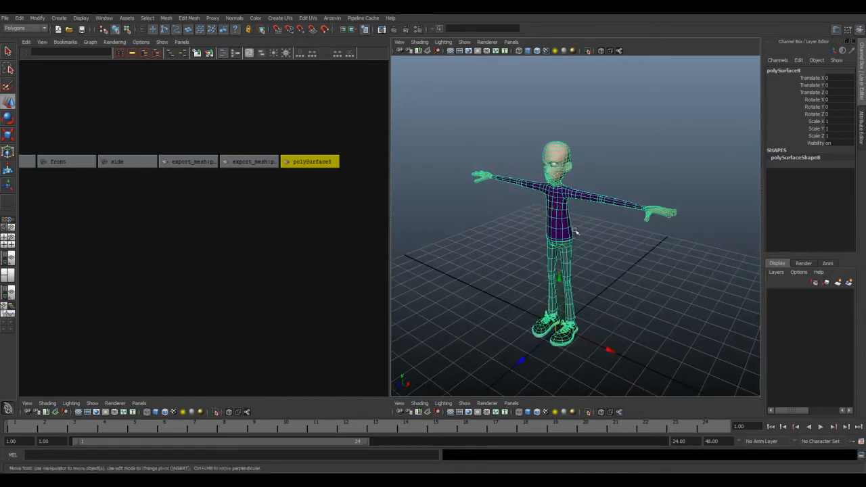
left_click(590, 228)
left_click_drag(584, 236, 587, 239, "alt")
Step: Rename the character's body mesh as mesh
left_click_drag(500, 147, 600, 234)
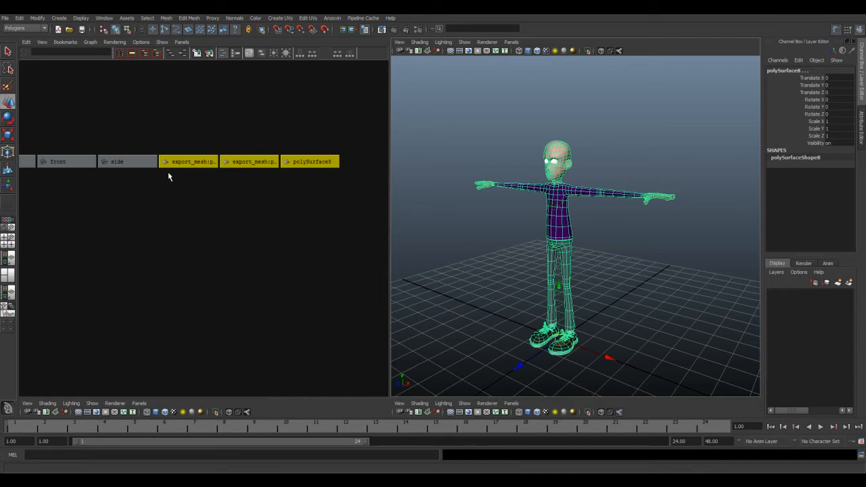
left_click(802, 70)
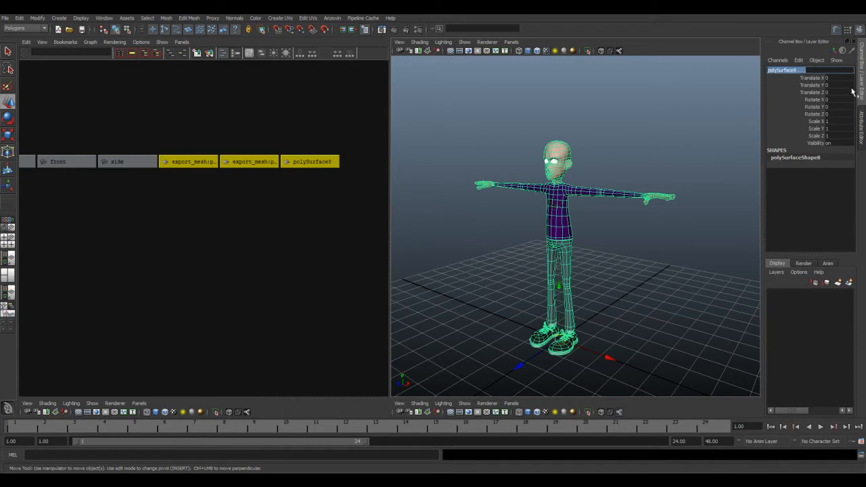
left_click(564, 225)
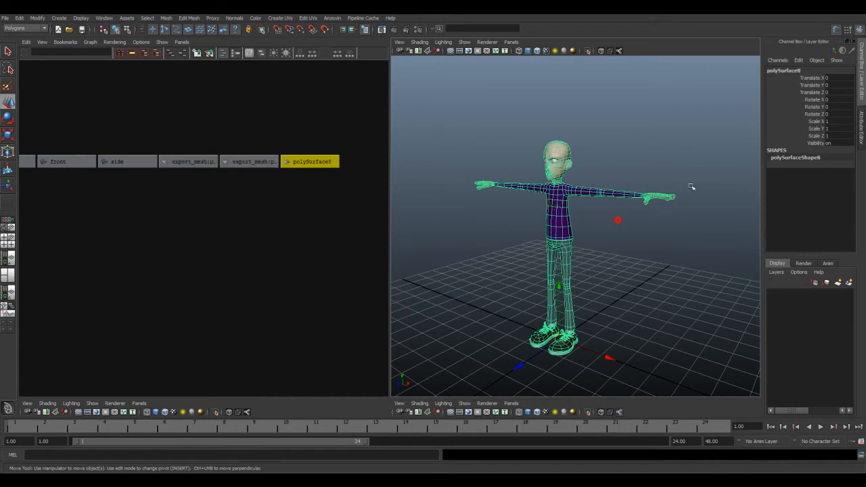
left_click(802, 70)
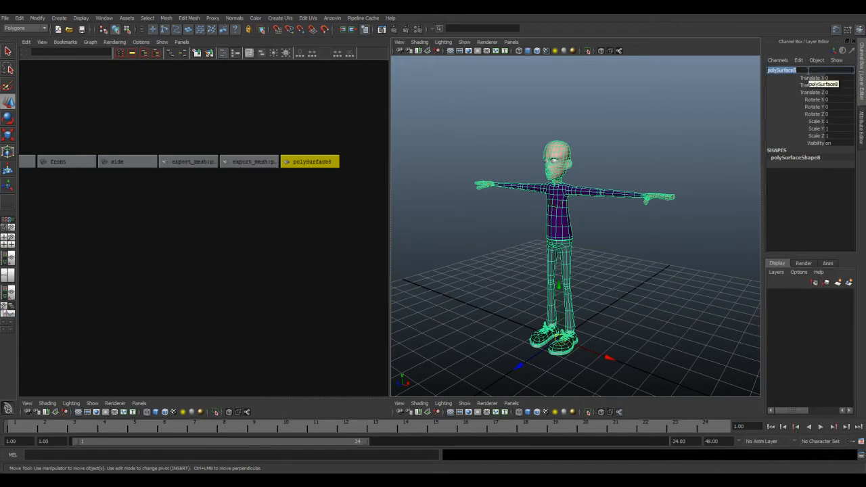
type("men")
key("Return")
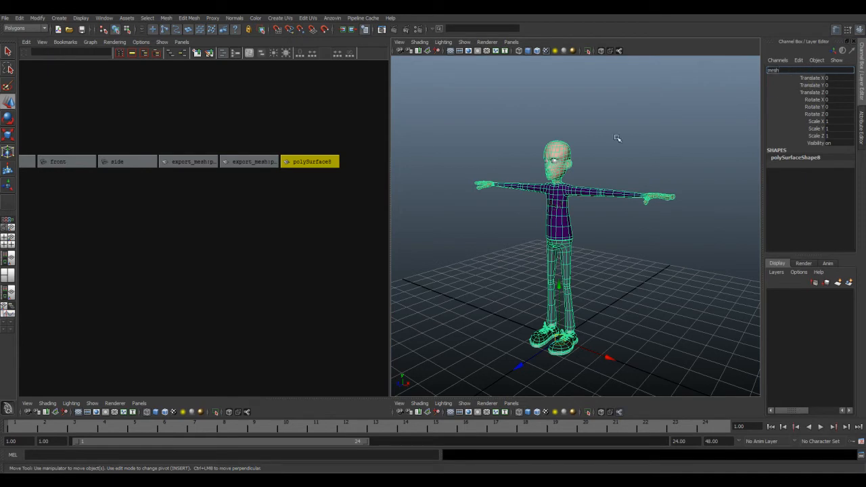
left_click(615, 138)
Step: Frame the character's left eye and rename it L_eye
left_click(554, 162)
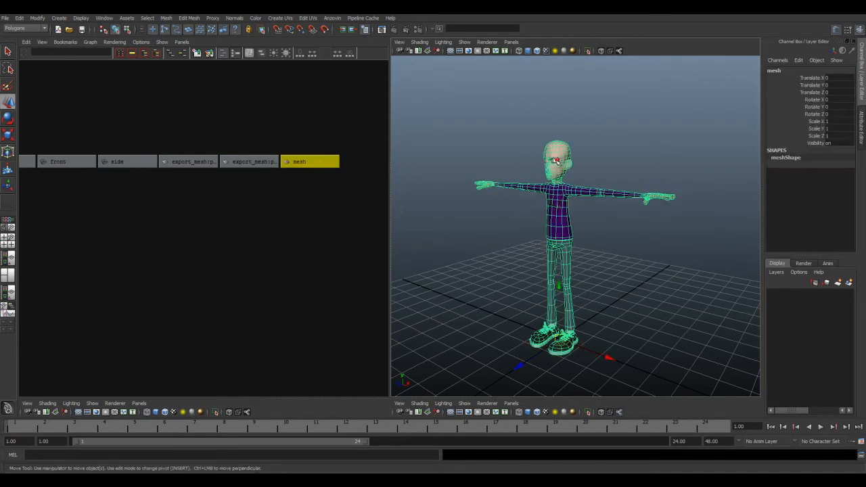
scroll(553, 165, "up", 5)
middle_click_drag(545, 153, 585, 260, "alt")
left_click(656, 104)
left_click(537, 59)
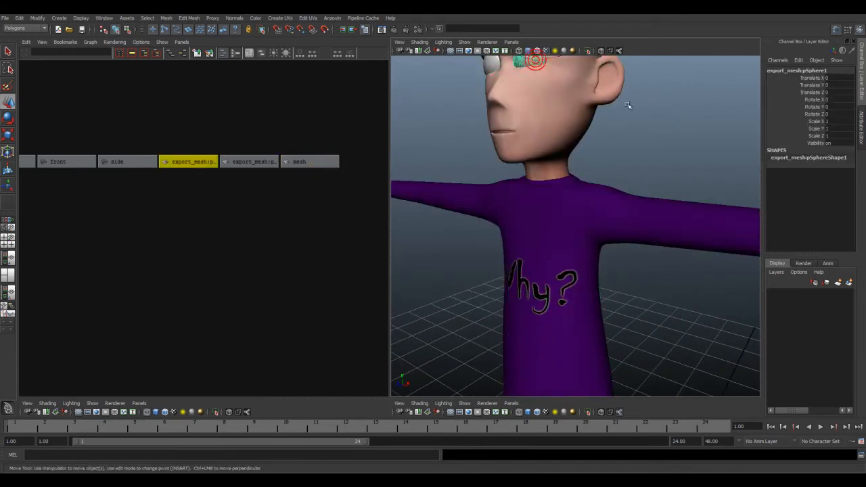
key("f")
left_click_drag(539, 179, 444, 187, "alt")
scroll(602, 190, "down", 5)
left_click_drag(441, 185, 628, 191, "alt")
scroll(627, 193, "up", 6)
scroll(617, 200, "down", 3)
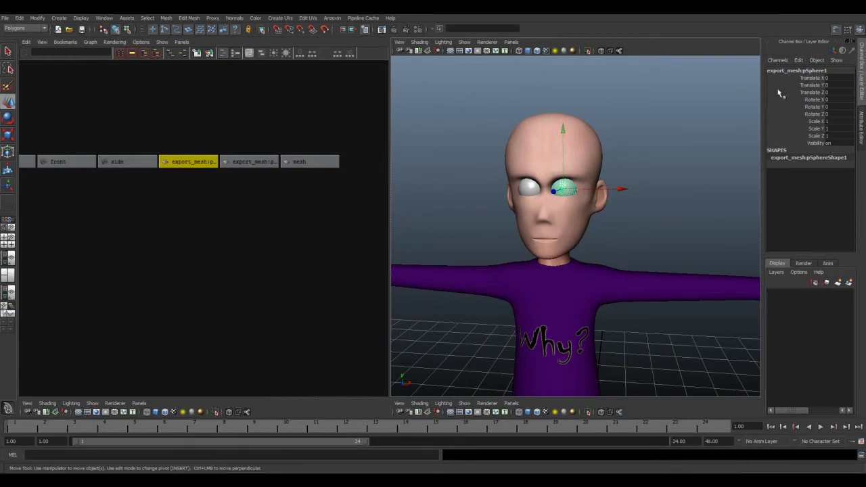
left_click(824, 71)
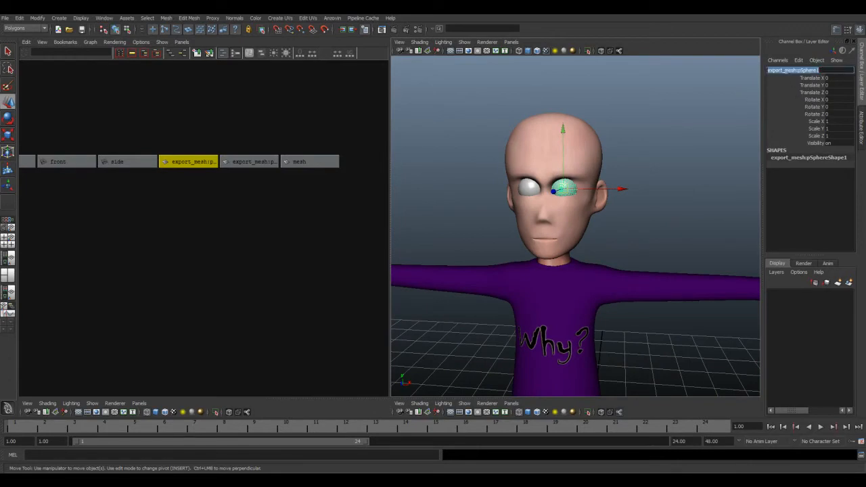
type("l_eye")
key("Return")
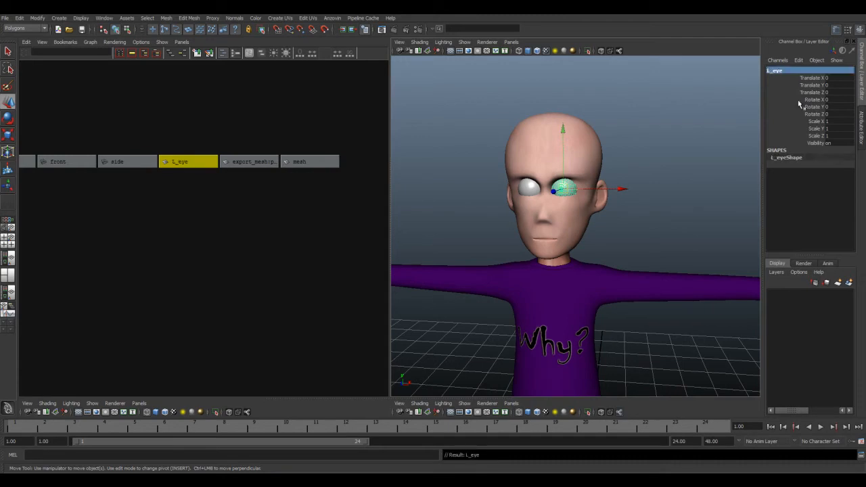
Step: Rename the character's right eye as R_Eye
left_click(527, 190)
left_click(837, 72)
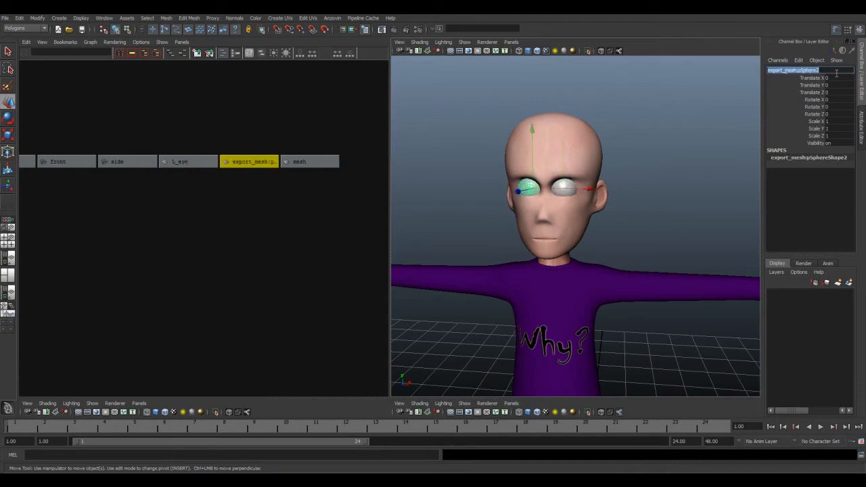
type("r")
key("Return")
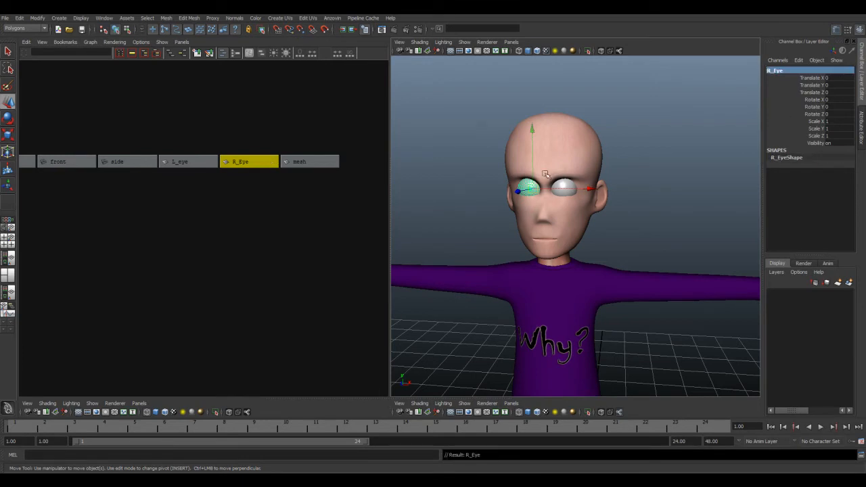
Step: Capitalize the left eye's name to L_Eye and clear the selection
left_click(567, 188)
double_click(775, 71)
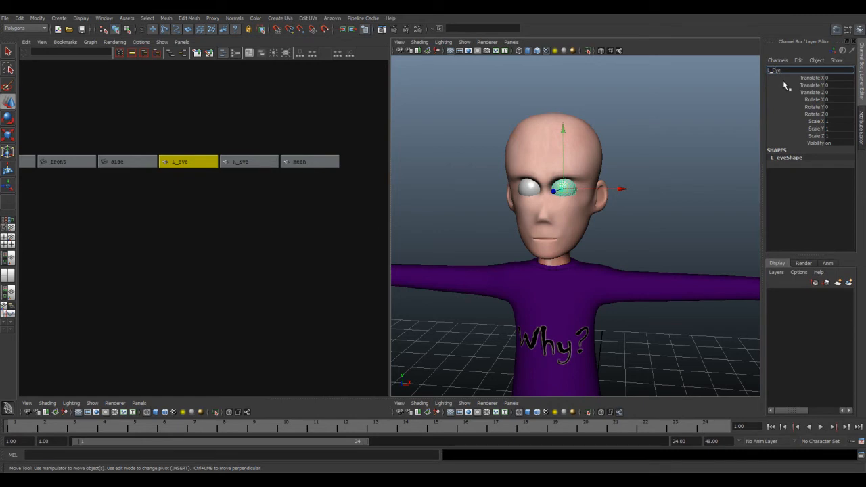
key("Return")
left_click(621, 143)
scroll(609, 207, "down", 6)
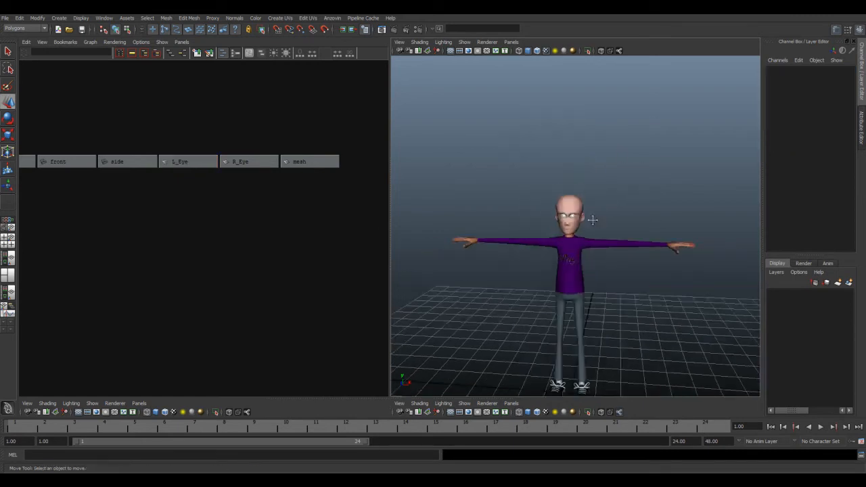
middle_click_drag(593, 222, 587, 143, "alt")
scroll(587, 141, "up", 2)
left_click(5, 19)
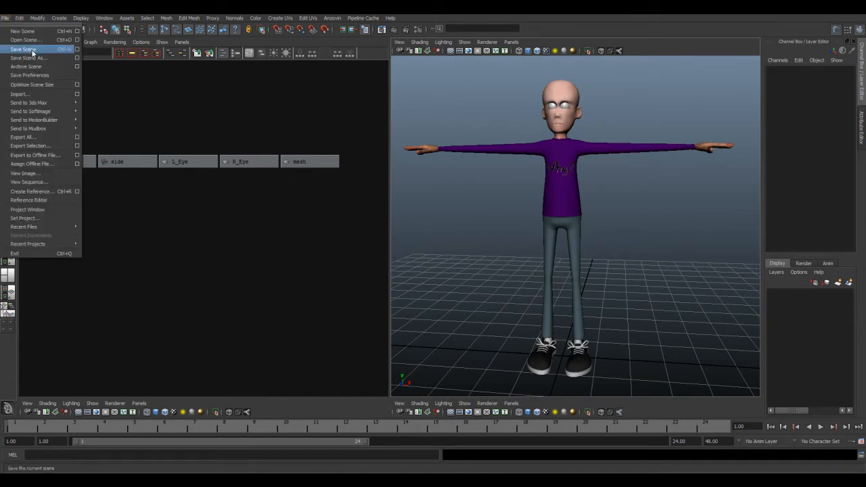
key("Return")
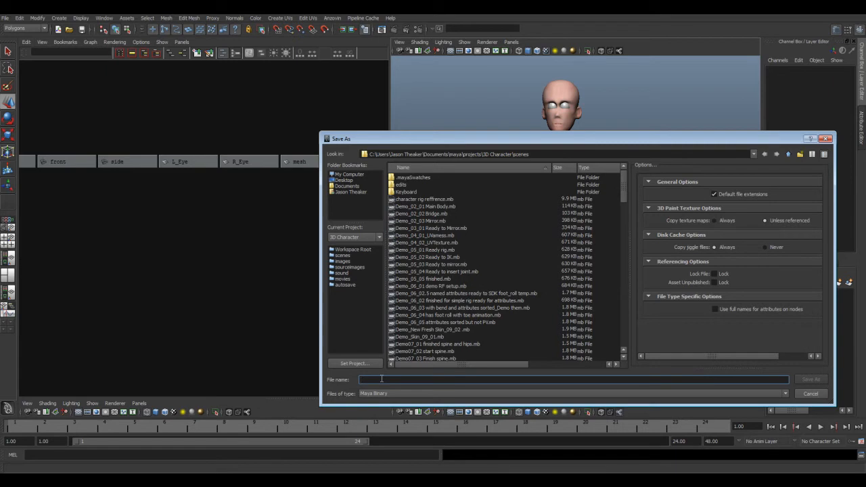
type("Ready fo")
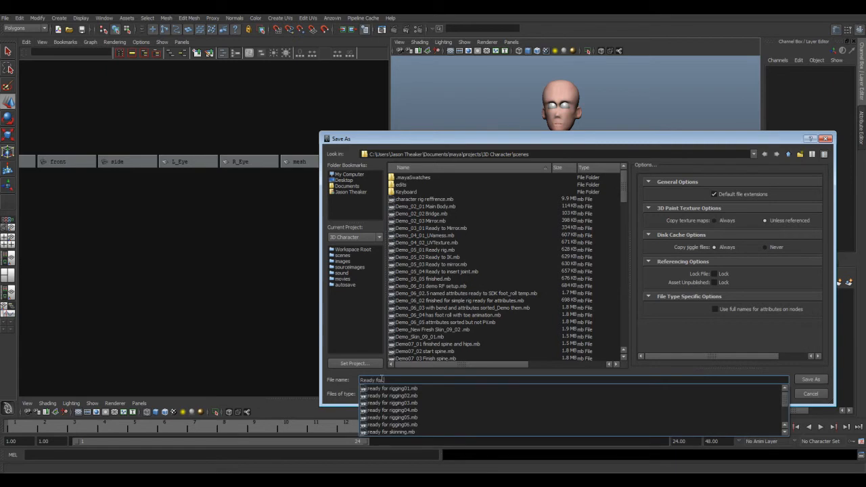
type("r rigging0")
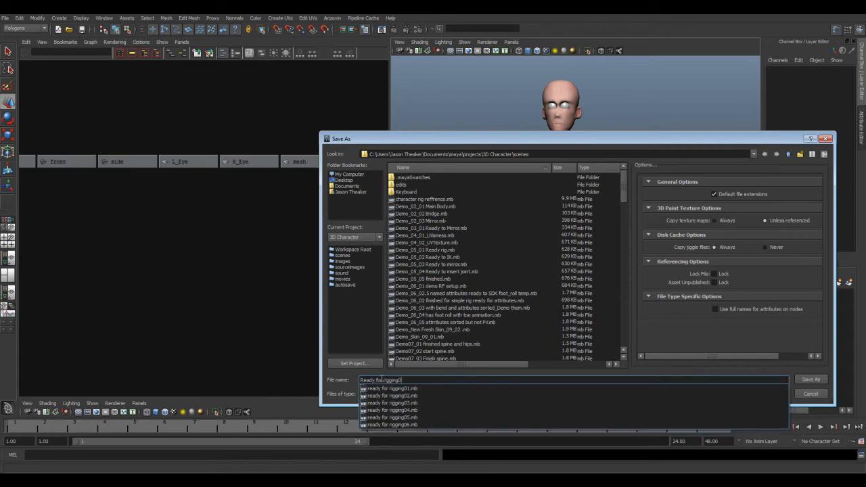
type("1")
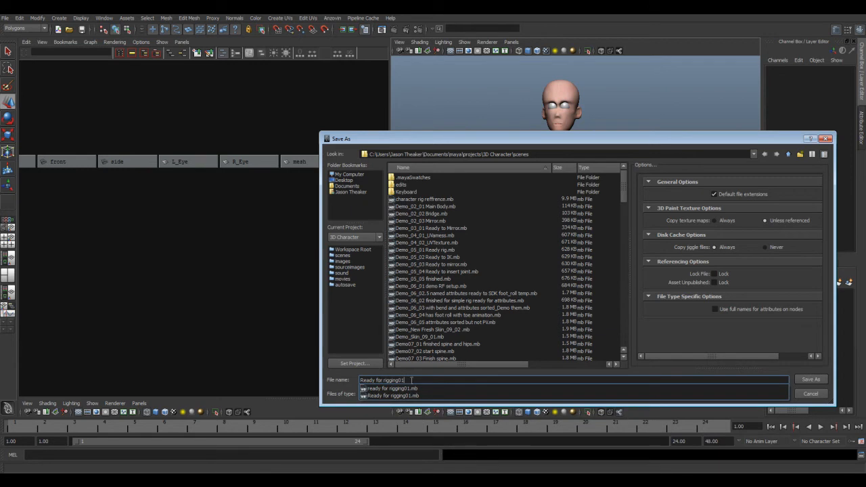
left_click(815, 397)
Step: Select the body and both eyes, assign them to a new display layer and name that layer Mesh
left_click_drag(605, 218, 563, 223, "alt")
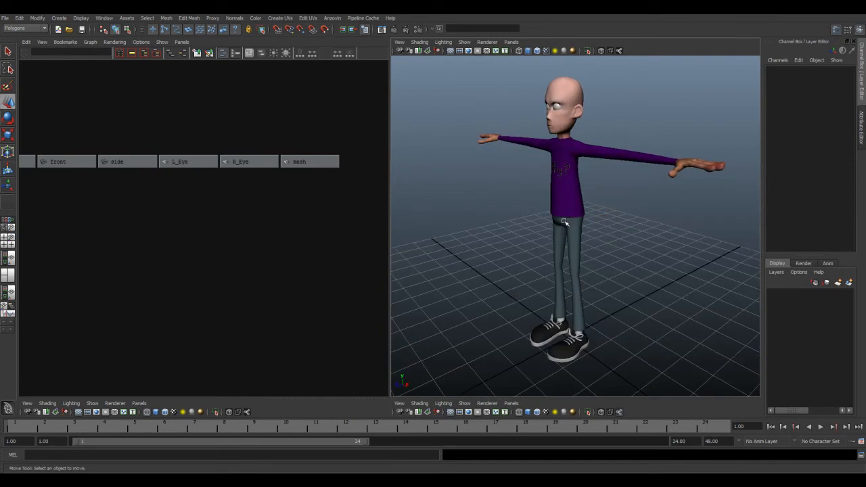
left_click_drag(519, 155, 603, 214)
left_click_drag(535, 191, 549, 195, "alt")
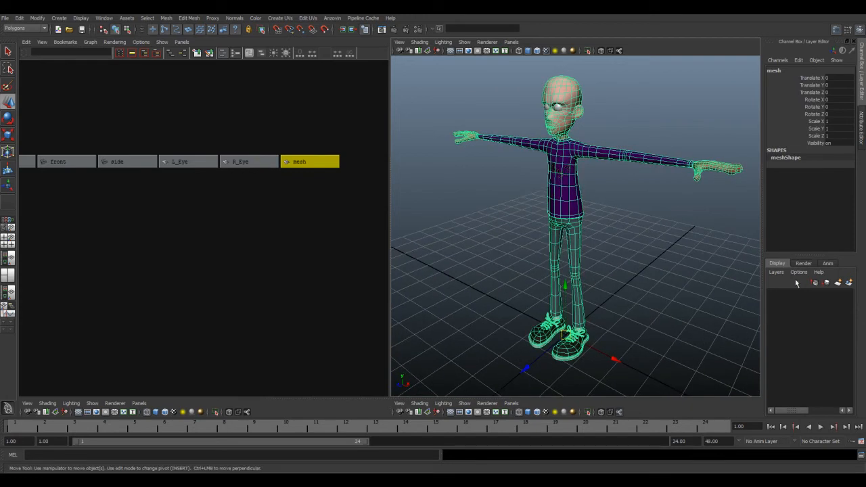
left_click_drag(517, 83, 619, 197)
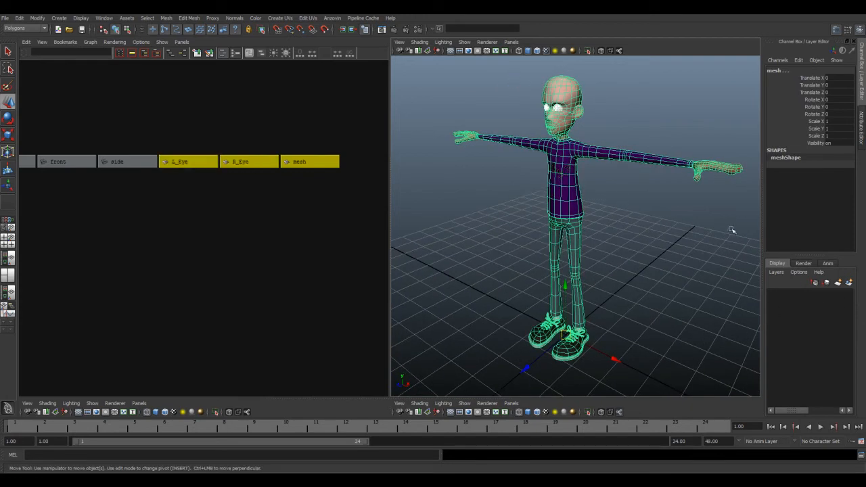
left_click(849, 283)
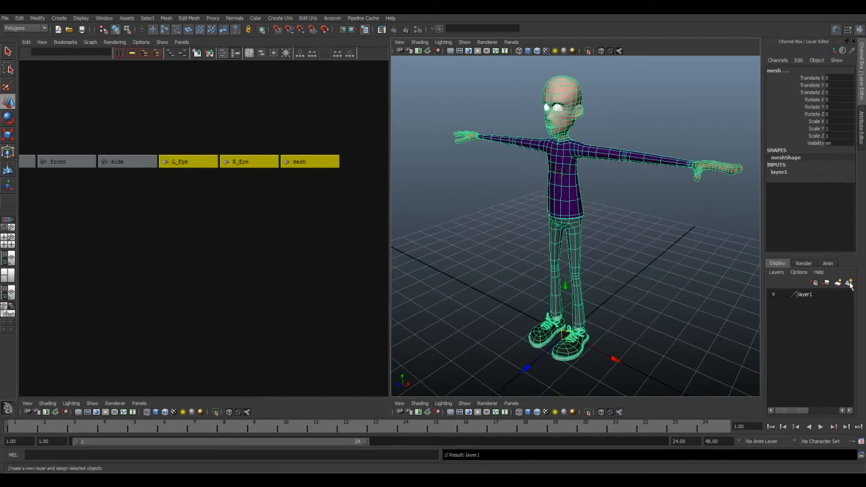
left_click(817, 295)
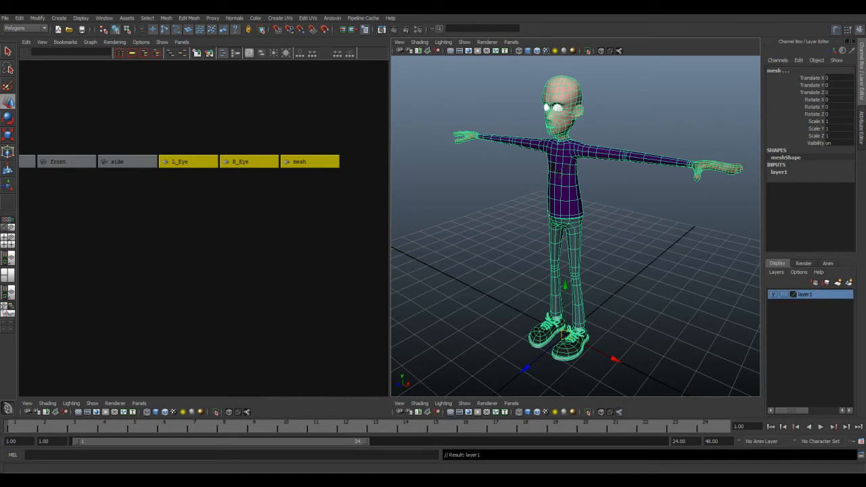
key("Return")
left_click(628, 275)
Step: Try the display types of the Mesh layer against selecting the character, and leave the layer set to Reference
left_click_drag(521, 228, 610, 294)
left_click(784, 296)
left_click(784, 295)
left_click(784, 296)
left_click(785, 296)
left_click(602, 264)
mouse_move(582, 247)
left_mouse_down("alt")
mouse_move(555, 234)
mouse_move(564, 257)
mouse_move(575, 252)
left_mouse_up("alt")
left_click(545, 196)
left_click(785, 295)
Step: Enlarge the orthographic views, maximize the side view and display the character smooth shaded there
left_click_drag(744, 288, 644, 280, "alt")
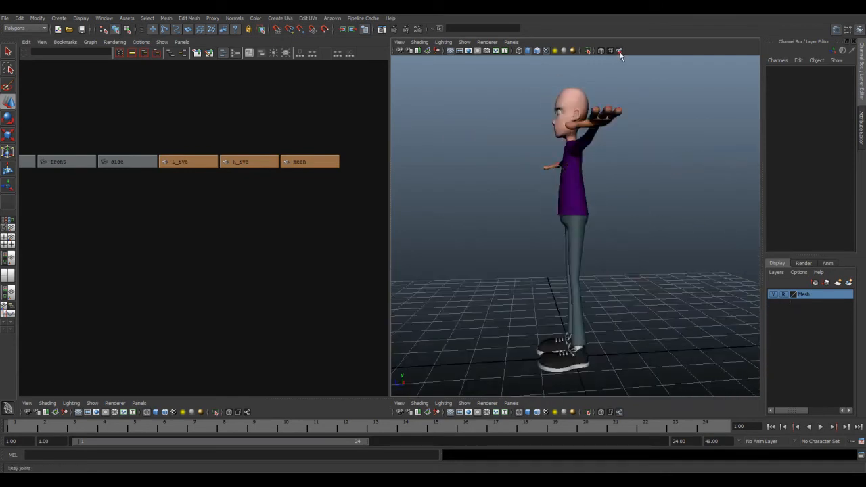
left_click_drag(526, 188, 542, 205, "alt")
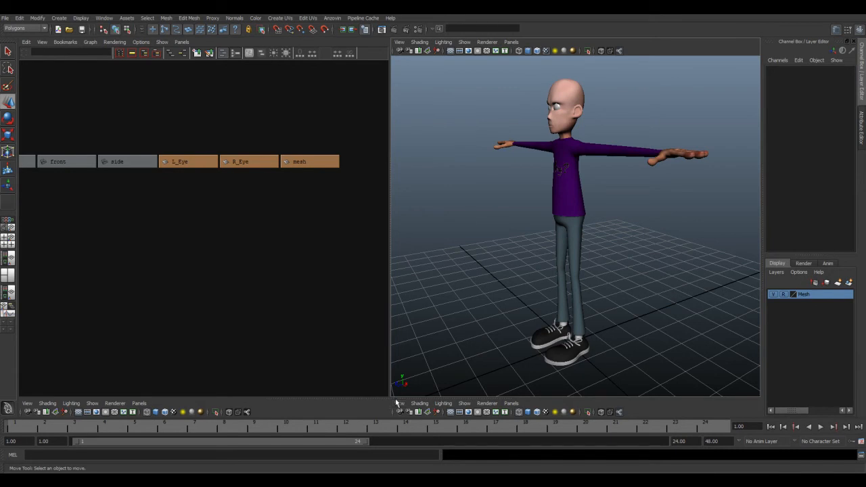
left_click_drag(395, 398, 387, 136)
scroll(538, 309, "up", 5)
key("space")
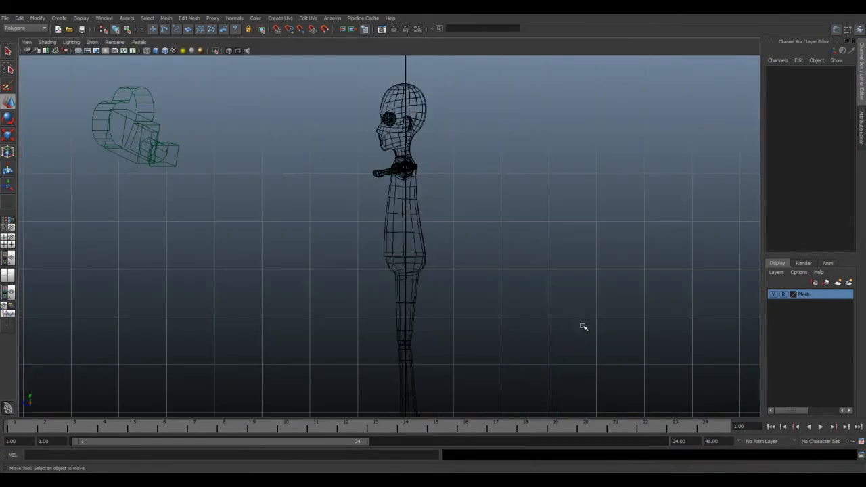
middle_click_drag(427, 278, 495, 278, "alt")
scroll(504, 264, "down", 5)
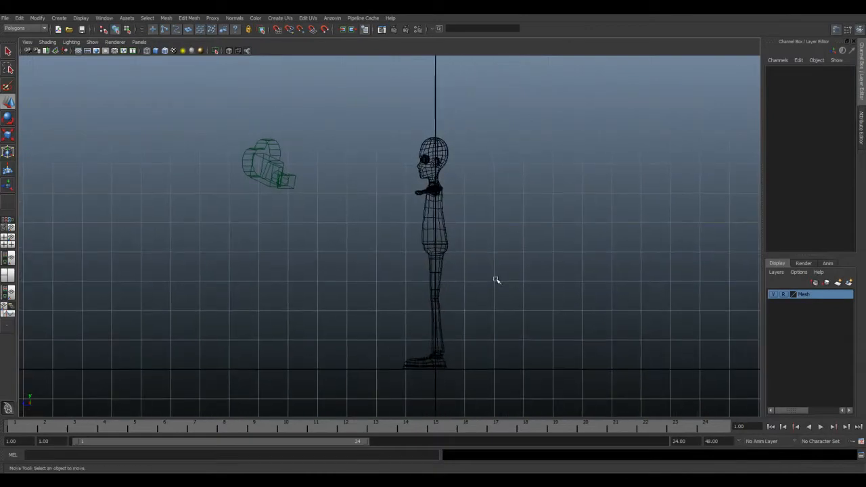
key("5")
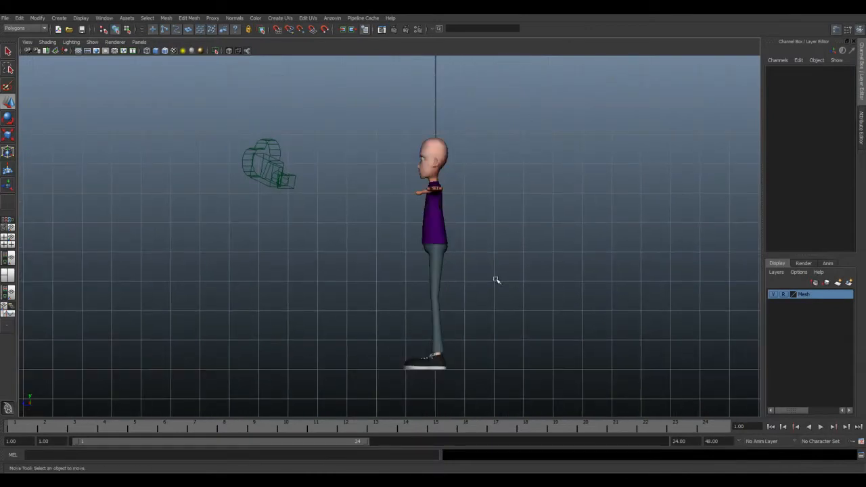
middle_click_drag(448, 283, 453, 286, "alt")
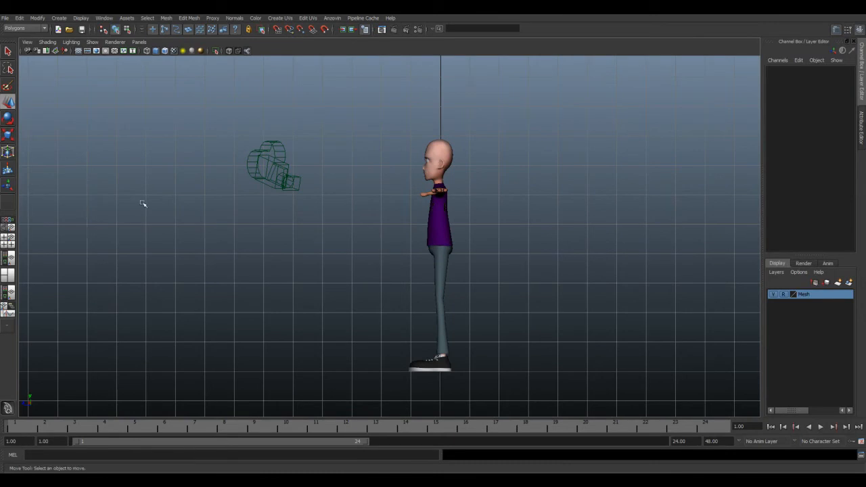
Step: Maximize the perspective view and open the Joint Tool with its settings
key("space")
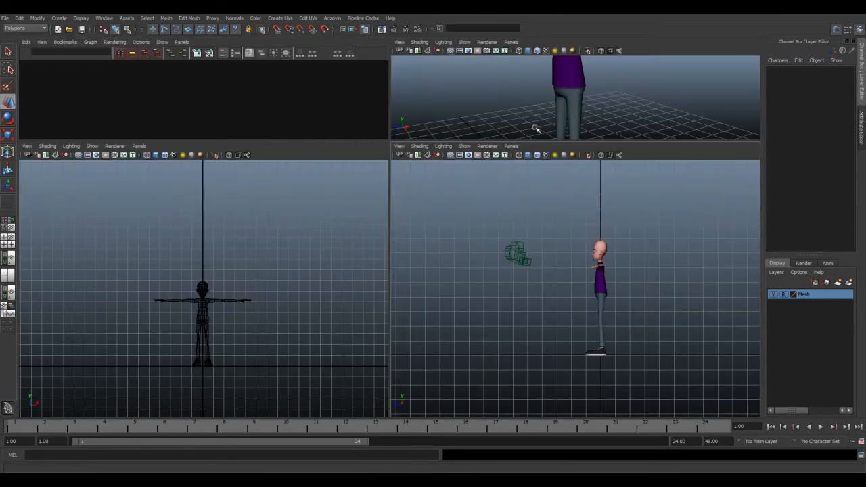
key("space")
key("space")
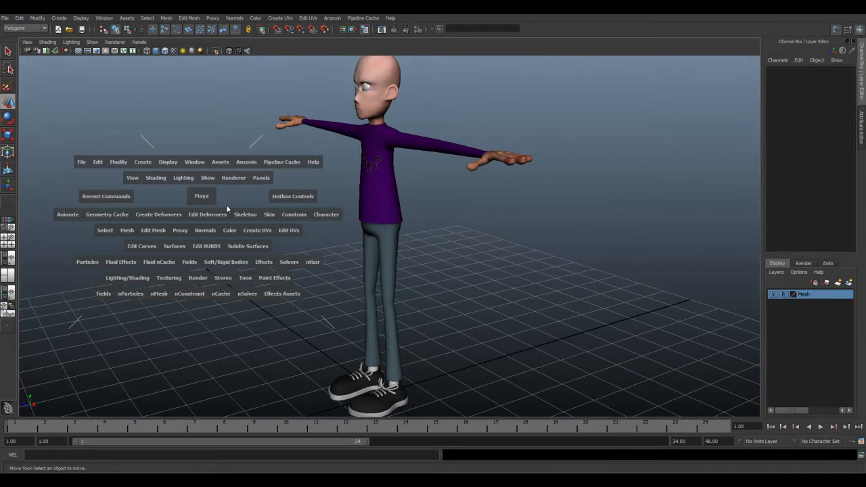
left_click(271, 215)
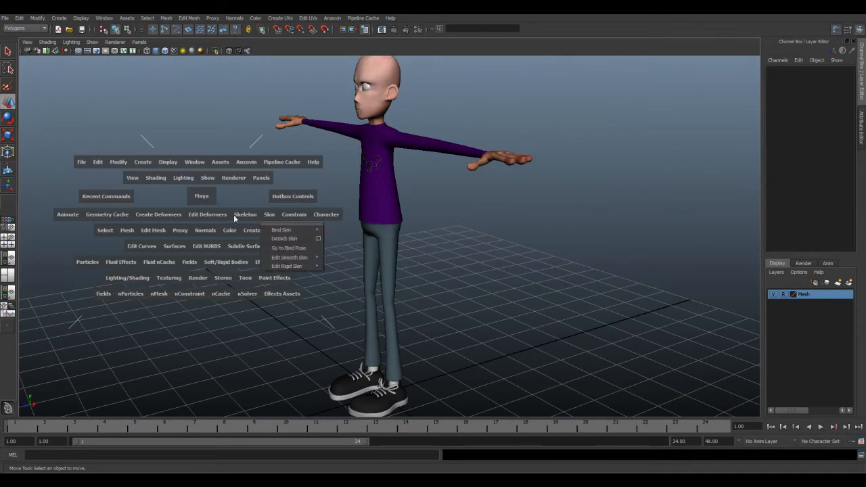
left_click(242, 215)
left_click(306, 230)
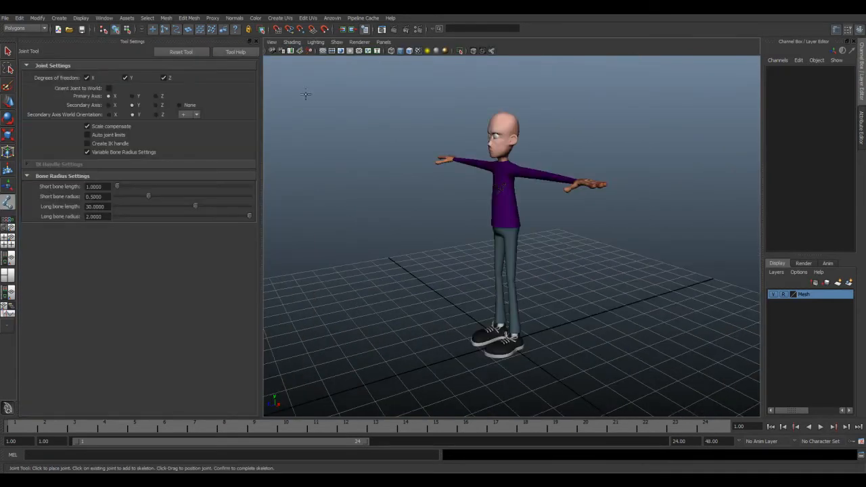
Step: Reset the Joint Tool, try placing a three-joint chain over the leg in the perspective view, and delete it
left_click(184, 56)
left_click_drag(370, 234, 455, 258, "alt")
left_click(511, 233)
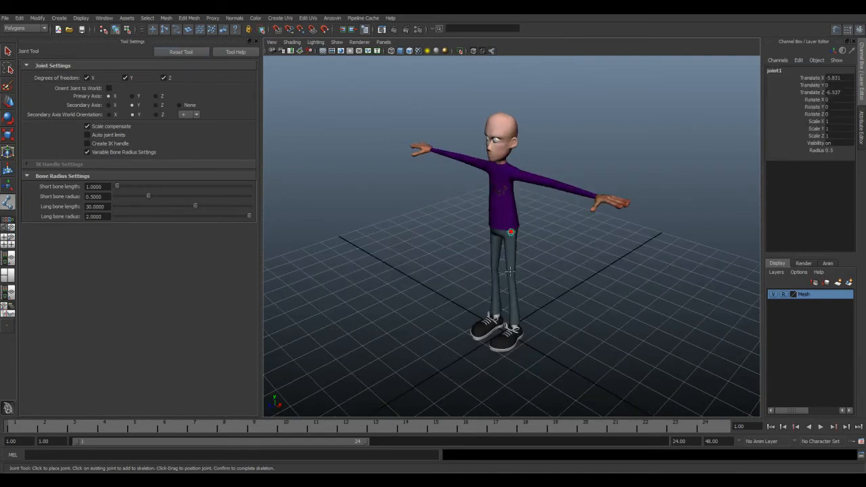
left_click(512, 276)
left_click(514, 323)
left_click_drag(514, 323, 517, 295, "alt")
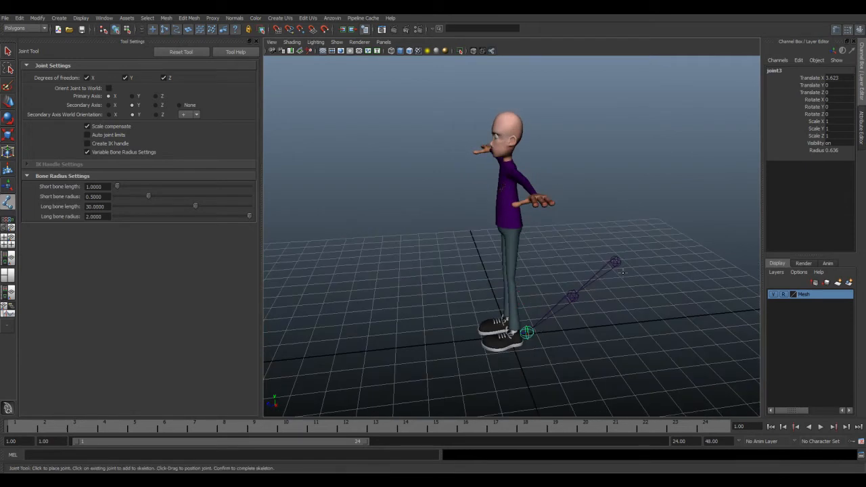
left_click_drag(524, 339, 536, 342, "alt")
key("Delete")
left_click(570, 295)
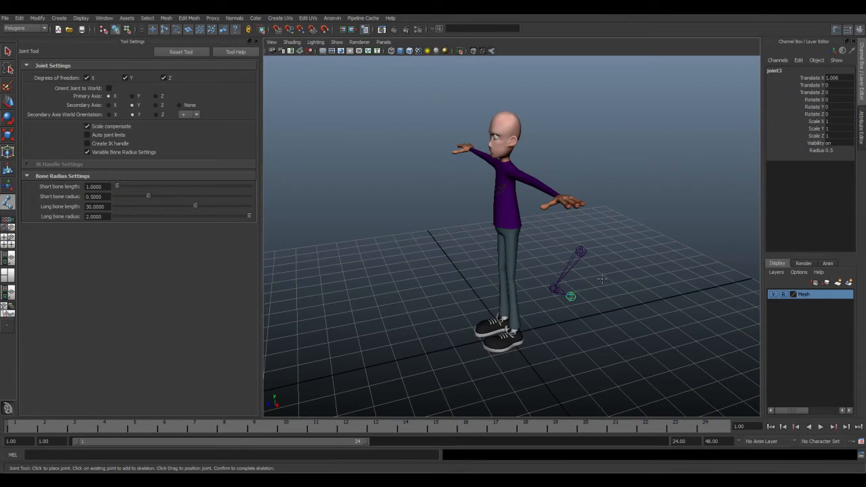
key("w")
left_click(590, 281)
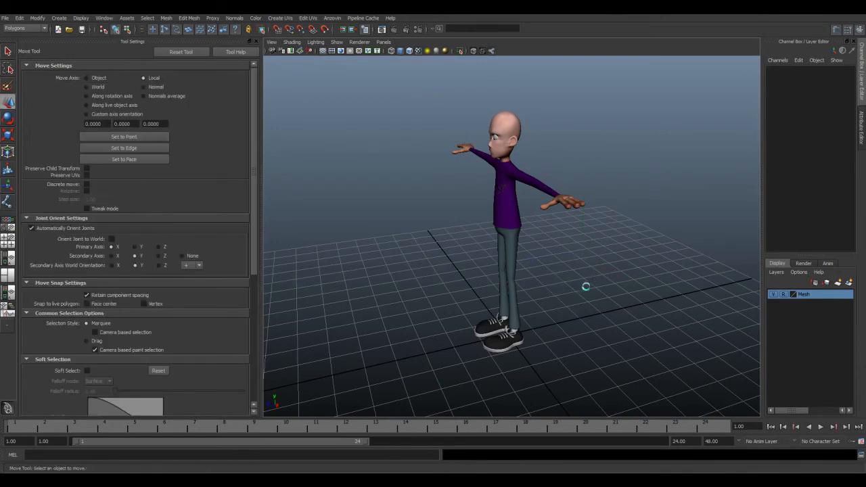
left_click_drag(570, 255, 555, 256, "alt")
Step: Place a hip joint just below the shirt hem and a knee joint at the leg's bend in the side view
key("space")
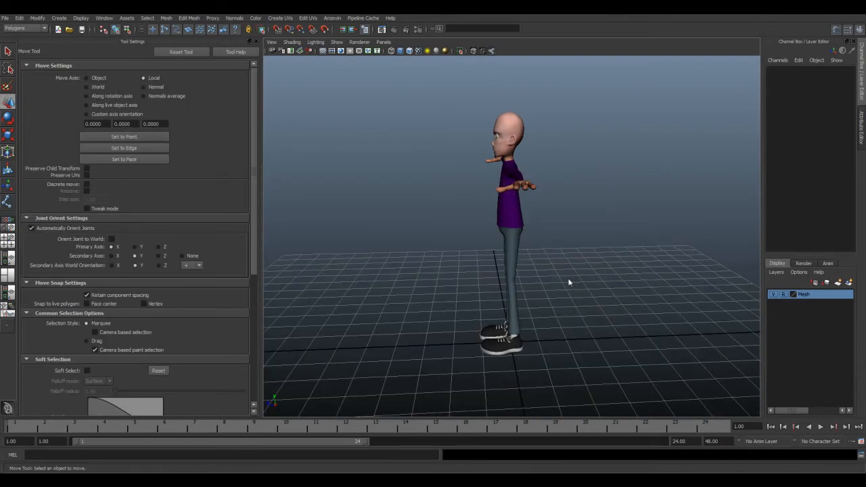
key("space")
scroll(520, 287, "up", 3)
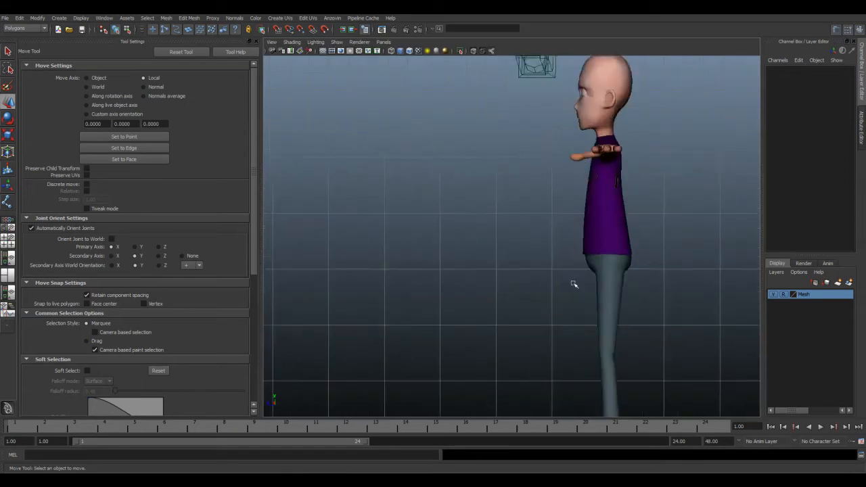
middle_click_drag(573, 287, 519, 234, "alt")
middle_click_drag(481, 208, 450, 220, "alt")
left_click(7, 202)
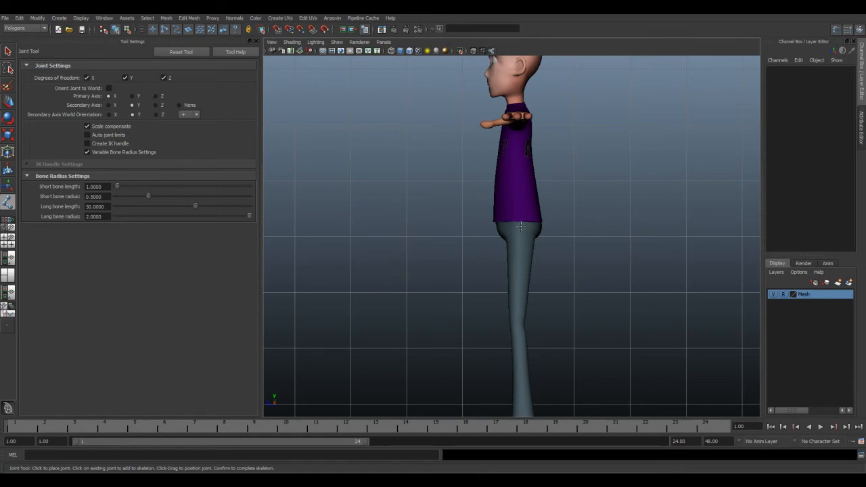
left_click(520, 226)
scroll(521, 226, "down", 3)
scroll(506, 218, "up", 6)
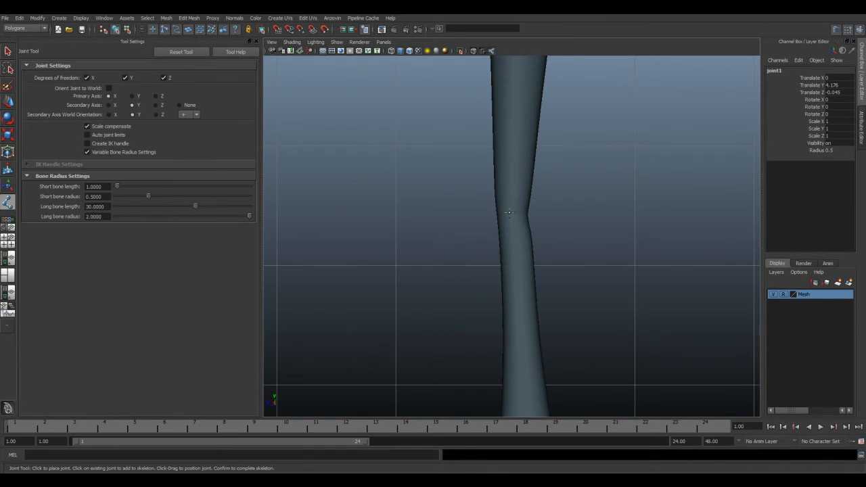
left_click(509, 212)
Step: Continue the chain with ankle, ball and toe-tip joints in the shoe and complete it
scroll(508, 213, "down", 3)
scroll(501, 230, "up", 6)
scroll(502, 227, "up", 2)
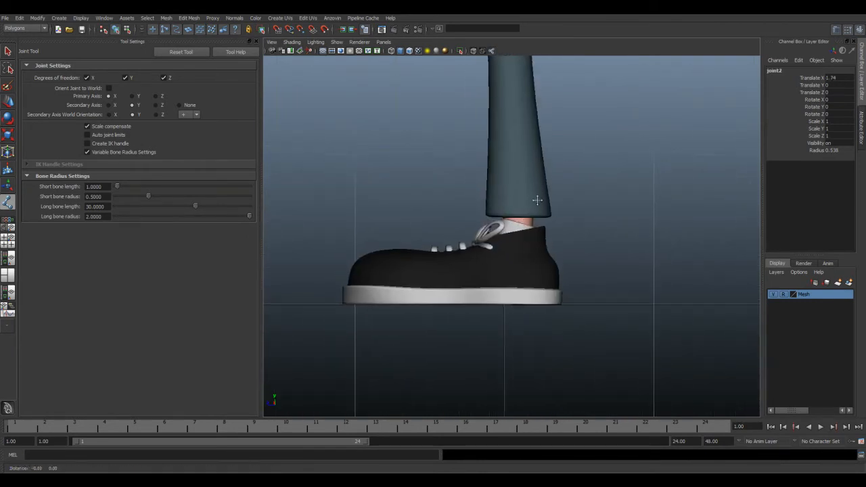
left_click(521, 253)
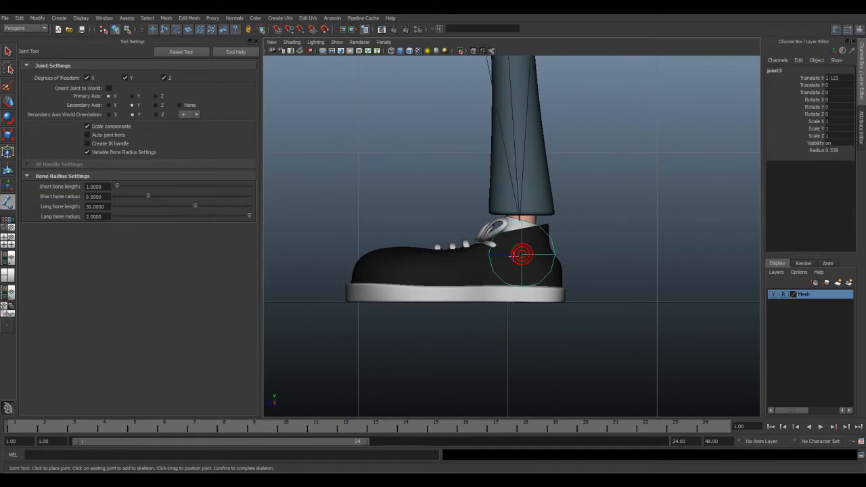
left_click(412, 300)
left_click(346, 300)
key("Return")
key("w")
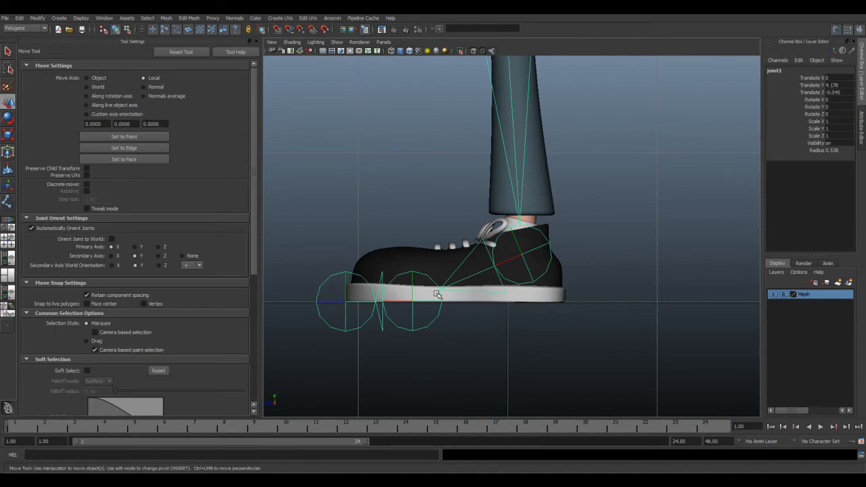
Step: Reduce the Joint Display Scale until the joints fit inside the leg, and close its window
middle_click_drag(536, 172, 520, 282, "alt")
scroll(521, 282, "down", 10)
middle_click_drag(515, 149, 514, 152, "alt")
scroll(514, 153, "up", 10)
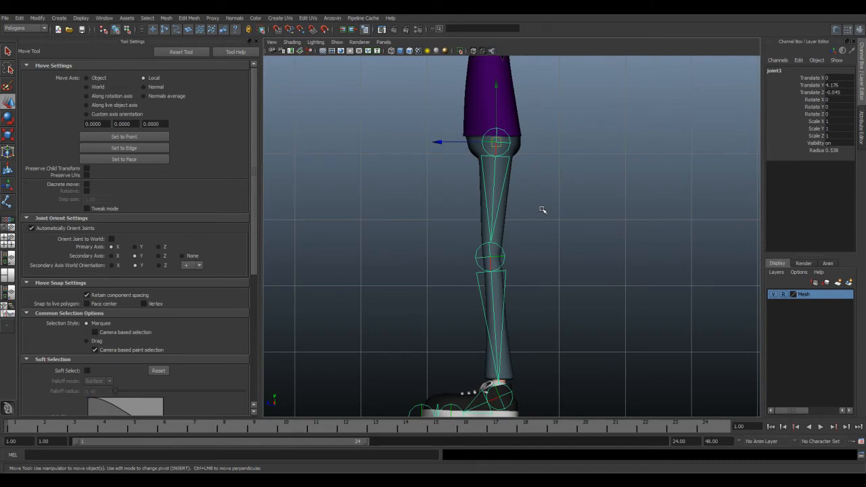
key("space")
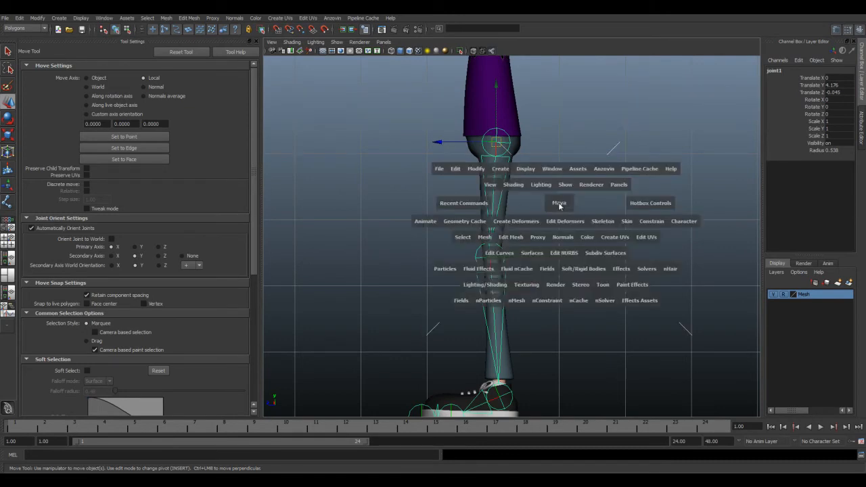
left_click(539, 170)
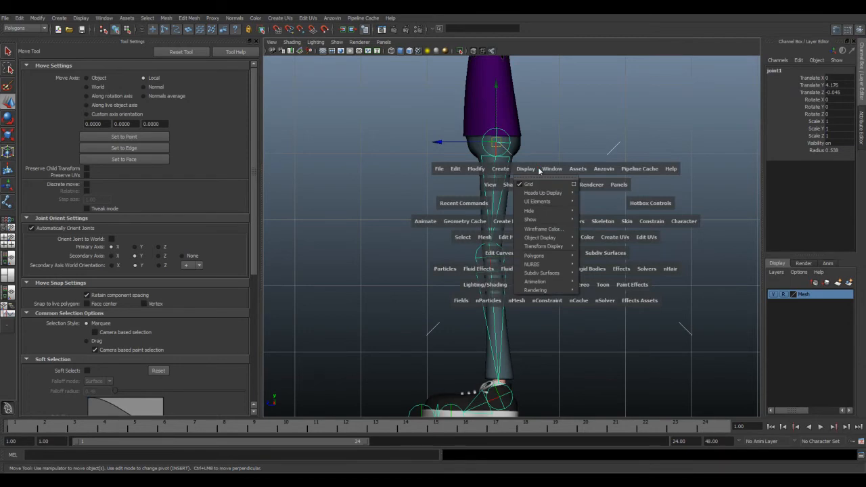
mouse_move(562, 242)
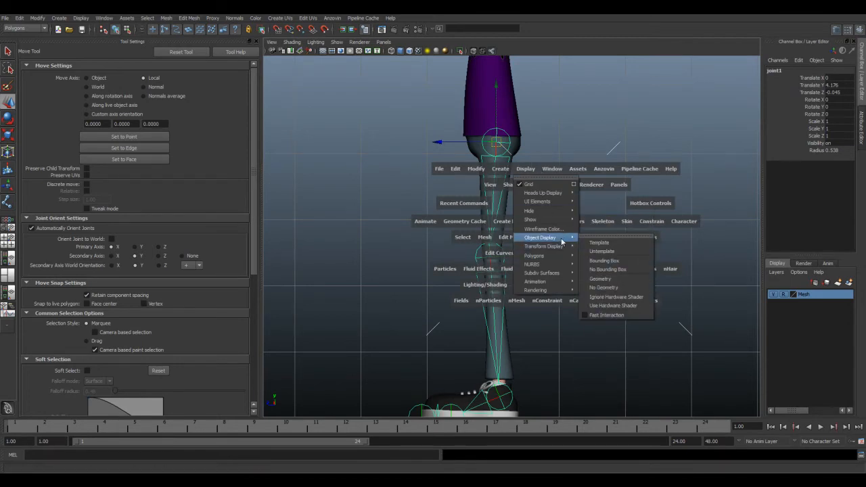
mouse_move(569, 281)
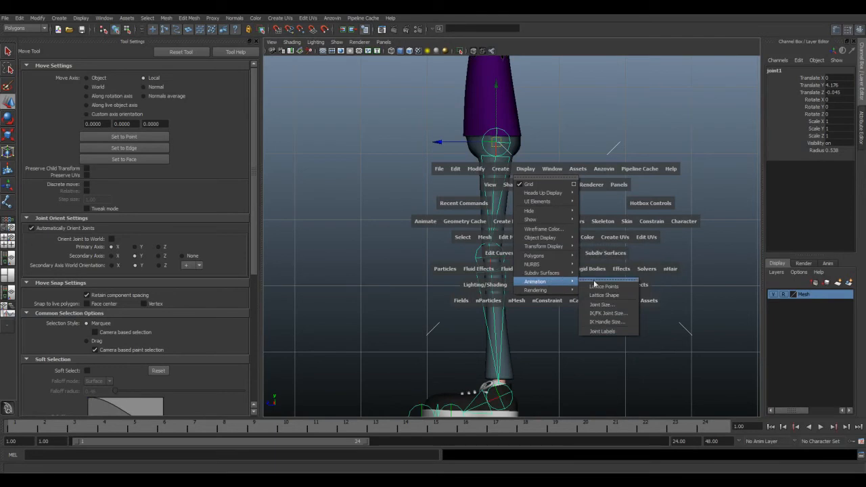
left_click(612, 305)
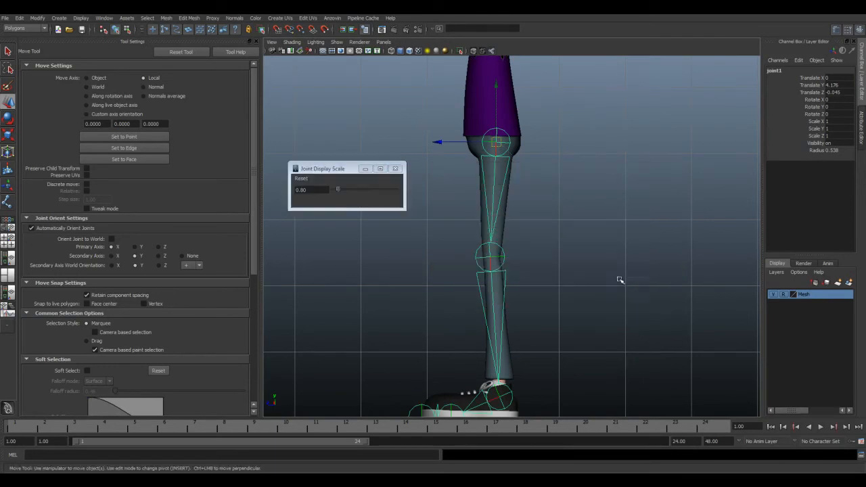
left_click_drag(340, 193, 350, 155)
left_click(410, 154)
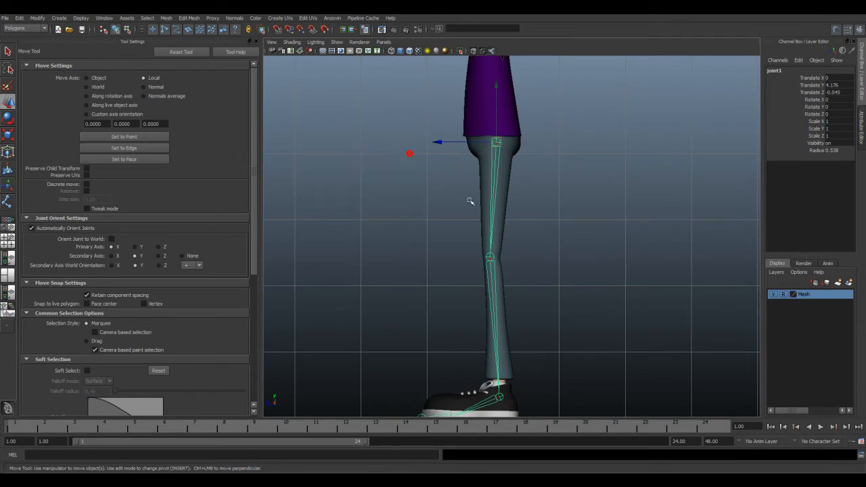
Step: Examine how the foot, ankle and knee joints sit inside the mesh in the side view
middle_click_drag(503, 290, 522, 255, "alt")
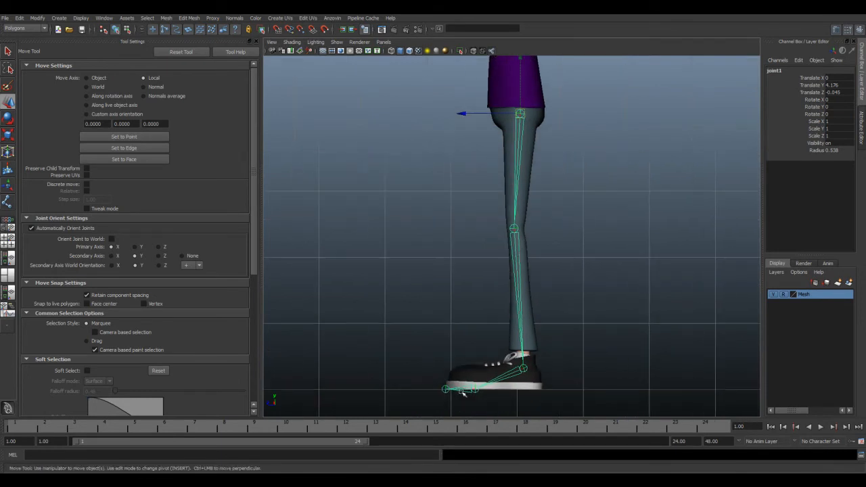
scroll(477, 401, "up", 3)
middle_click_drag(477, 402, 516, 134, "alt")
left_click(478, 280)
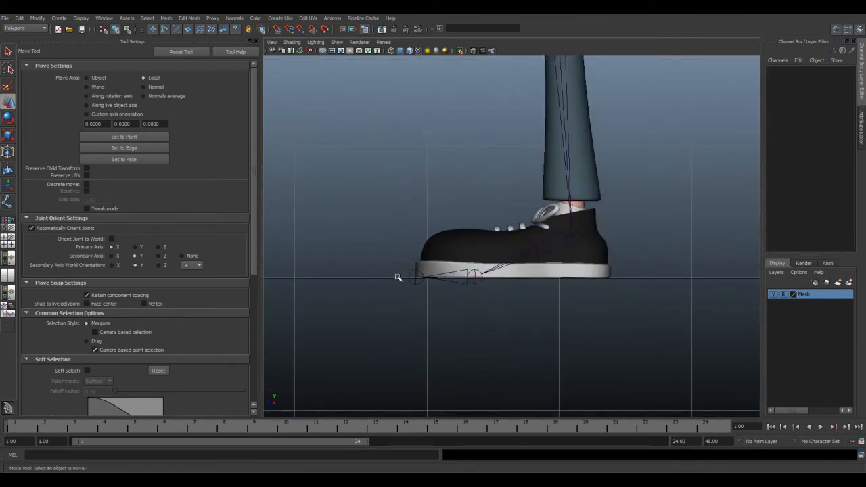
left_click_drag(400, 261, 497, 309)
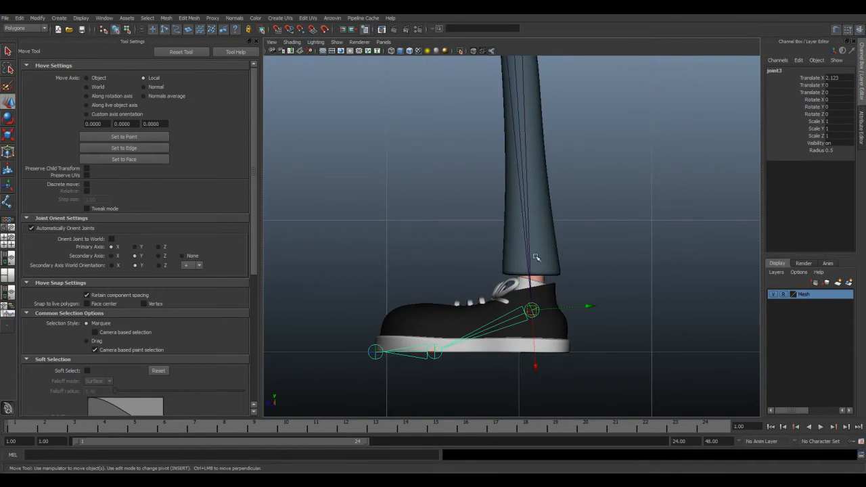
scroll(557, 238, "down", 5)
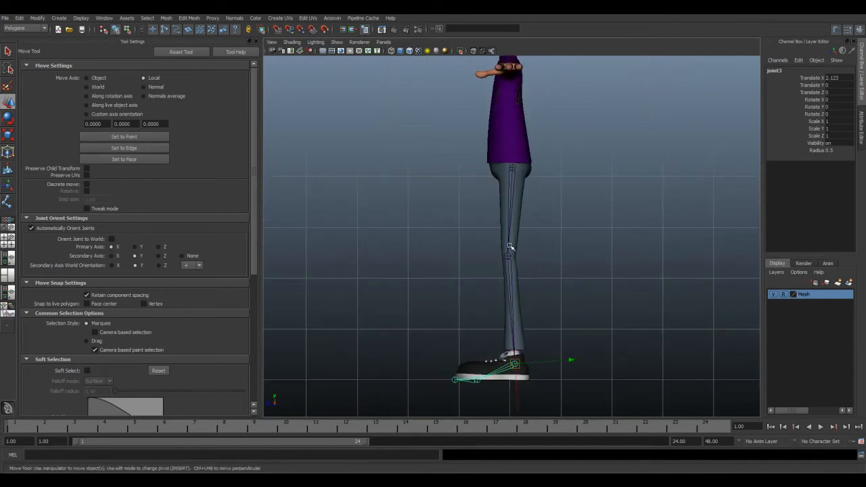
scroll(474, 381, "up", 4)
middle_click_drag(464, 381, 494, 246, "alt")
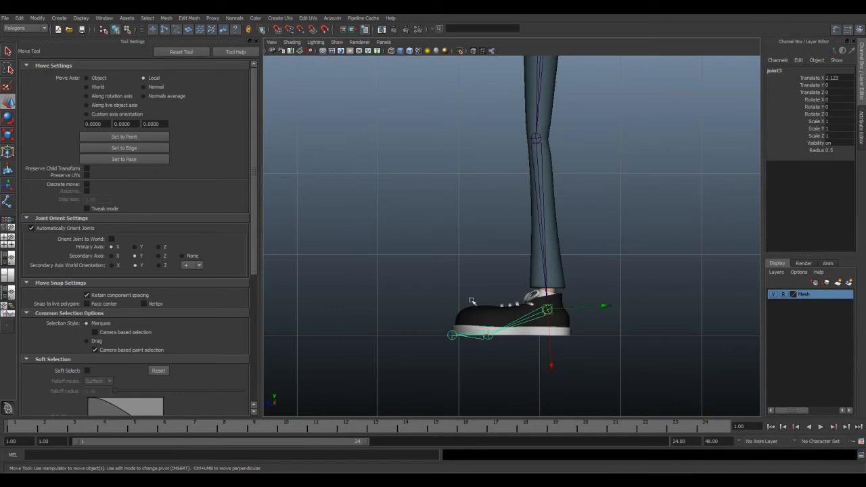
middle_click_drag(554, 242, 553, 298, "alt")
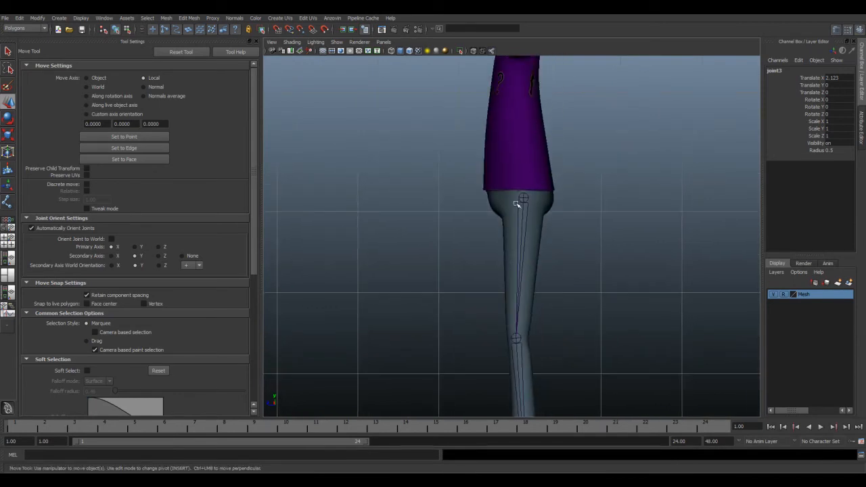
Step: Nudge the knee joint within the leg by its pivot, independently of its child joints
left_click(518, 336)
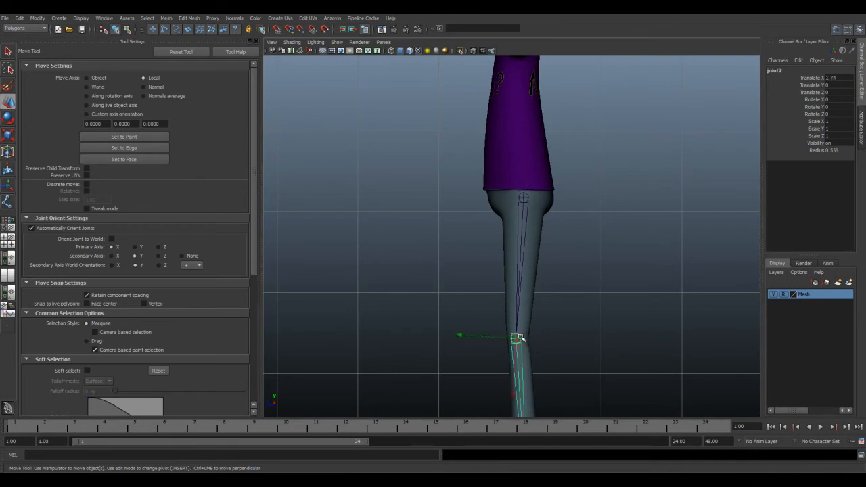
mouse_move(479, 341)
left_mouse_down()
mouse_move(469, 341)
mouse_move(480, 340)
left_mouse_up()
middle_click_drag(520, 366, 486, 251, "alt")
left_click(481, 267)
Step: Shift the ankle joint slightly down and toward the heel by its pivot, and leave pivot editing
key("Down")
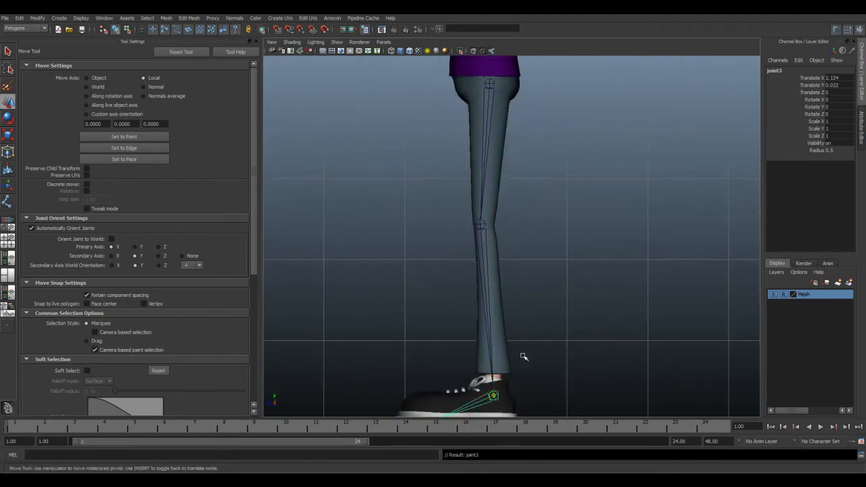
left_click_drag(498, 399, 500, 401)
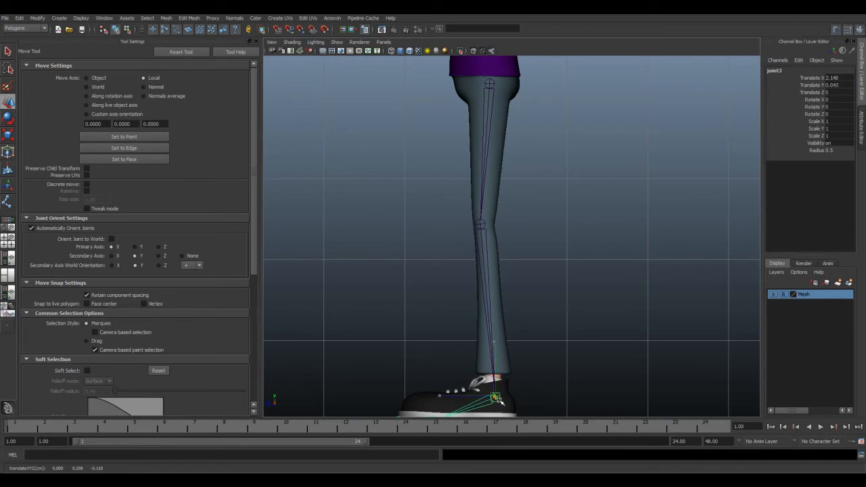
middle_click_drag(506, 362, 530, 298, "alt")
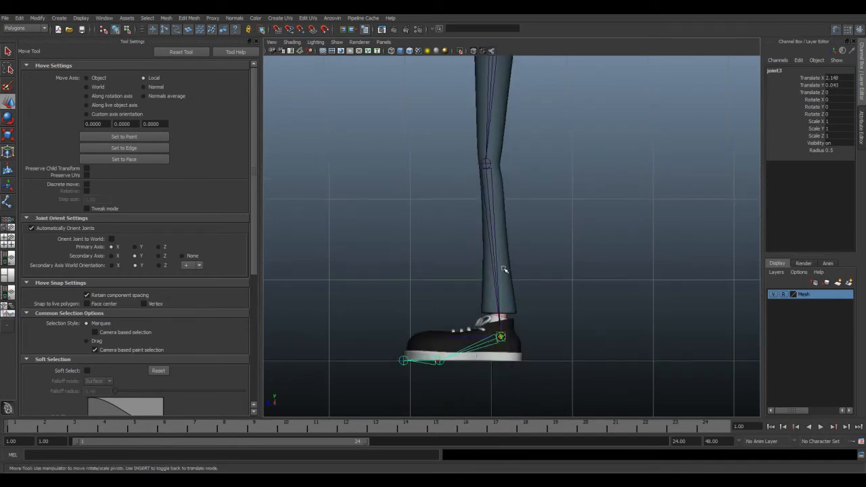
middle_click_drag(503, 269, 498, 293, "alt")
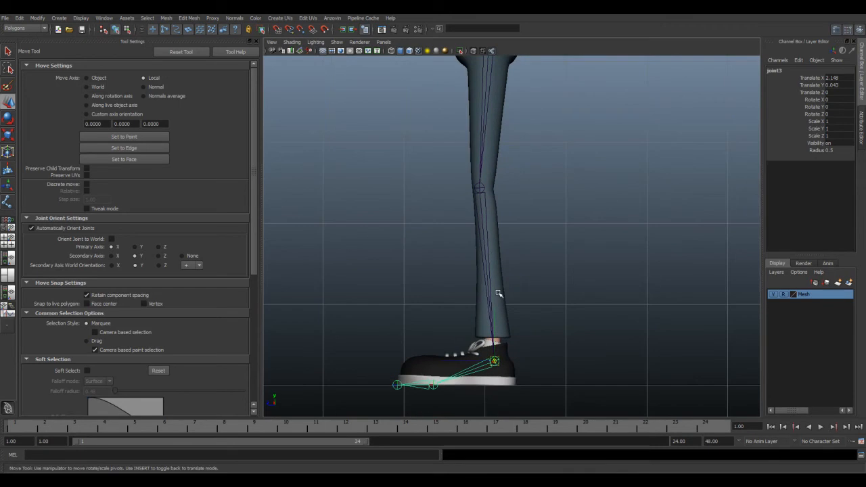
key("Insert")
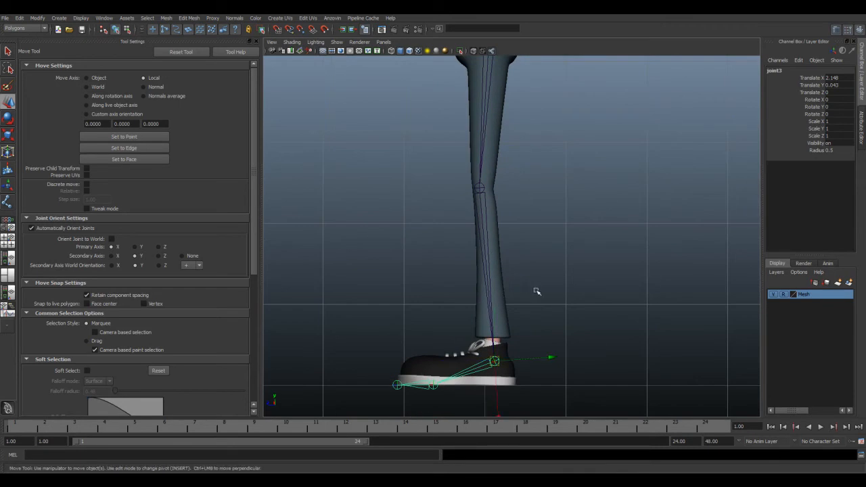
Step: Check the leg chain against the character in the perspective view and select its hip joint
scroll(536, 290, "down", 4)
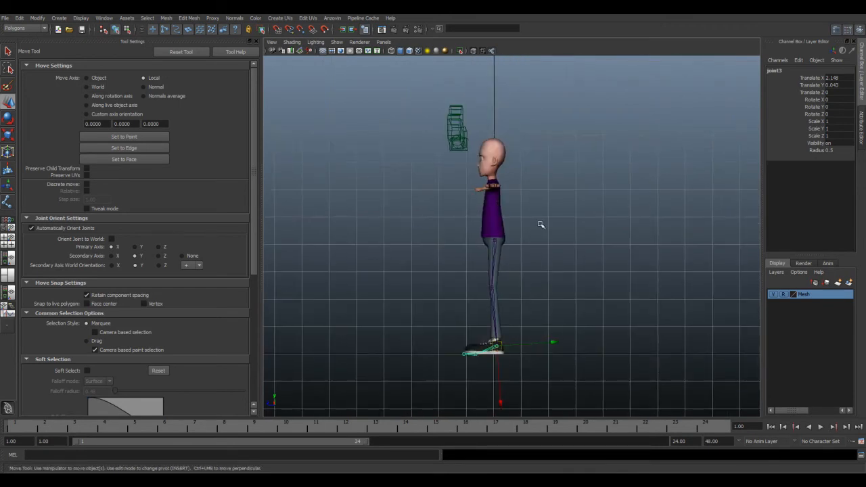
key("space")
key("space")
left_click_drag(501, 228, 482, 160, "alt")
scroll(528, 247, "up", 3)
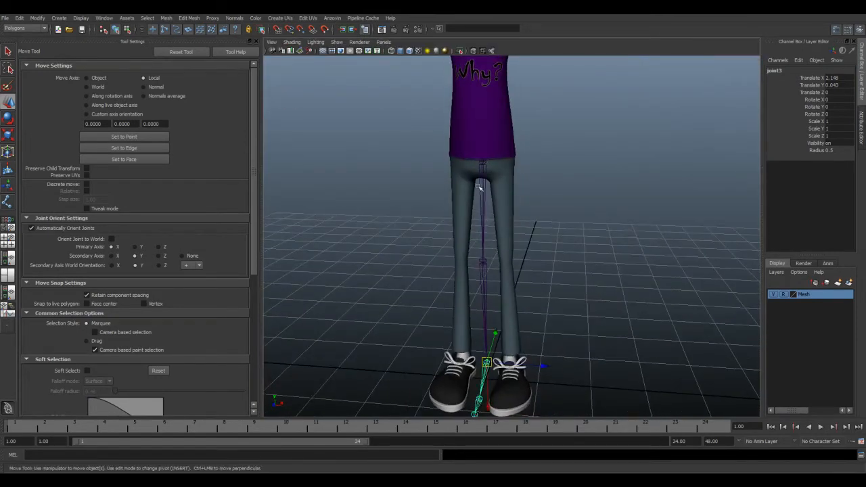
left_click(485, 160)
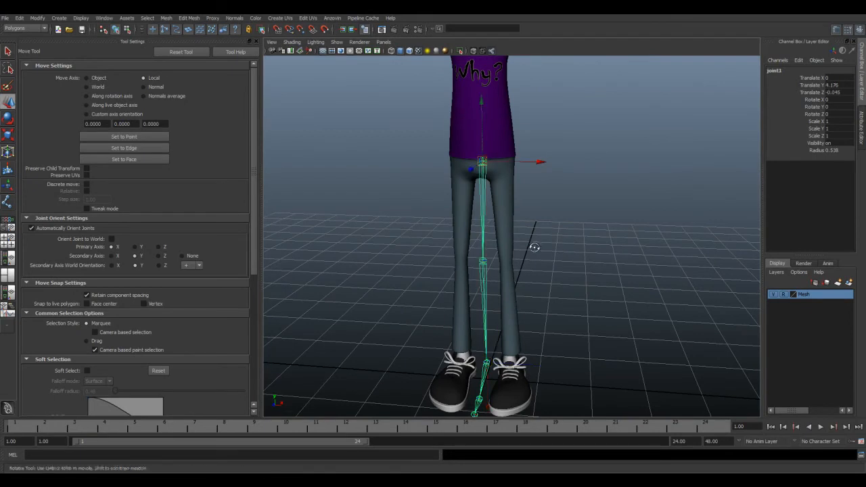
Step: Maximize the front view, save the scene and display the character smooth shaded
key("space")
key("space")
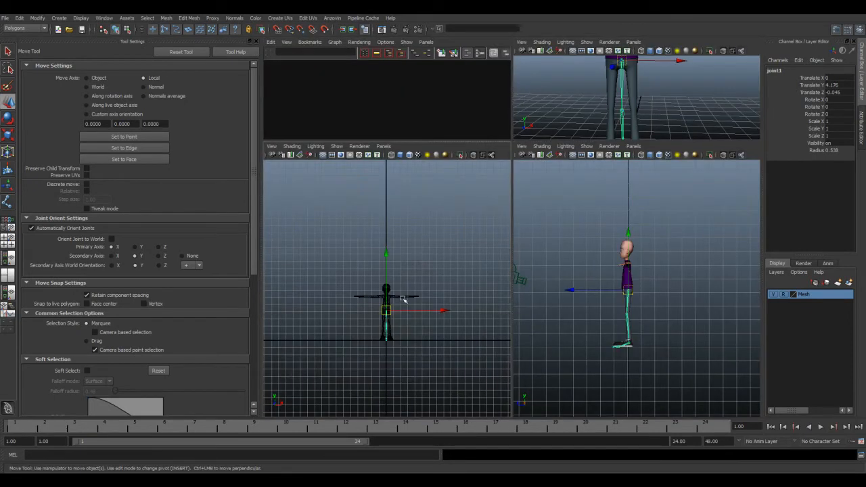
scroll(514, 291, "up", 5)
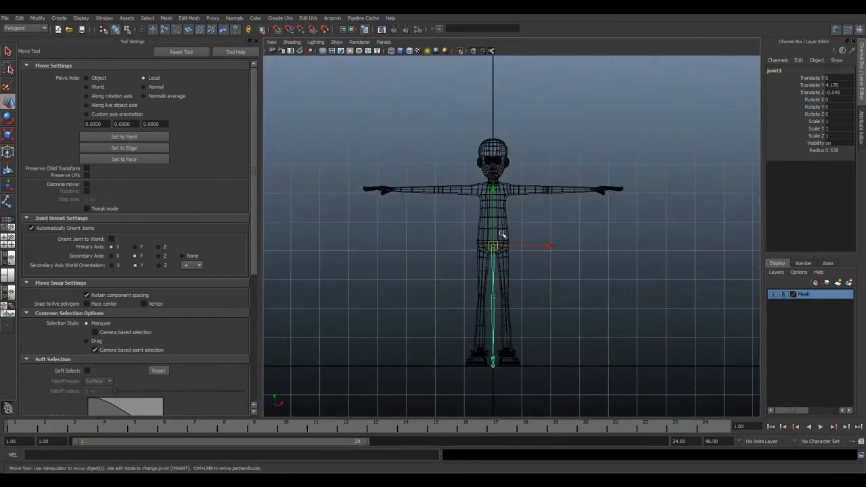
key("ctrl+s")
key("5")
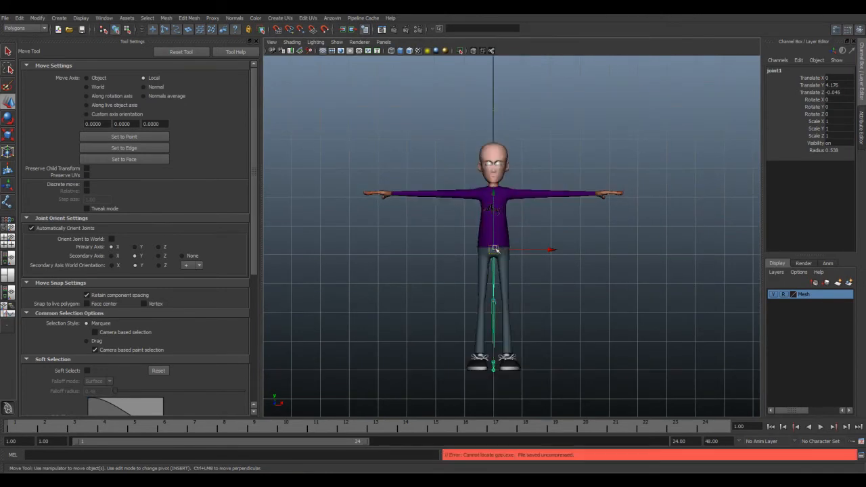
Step: Move the hip joint sideways so the chain sits inside the character's left leg, at Translate X 0.369
scroll(490, 262, "up", 3)
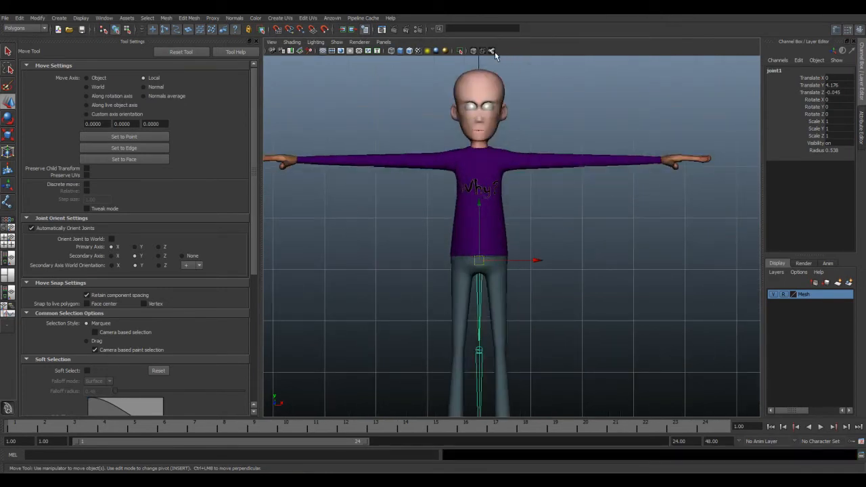
left_click_drag(536, 261, 555, 263)
middle_click_drag(548, 273, 519, 157, "alt")
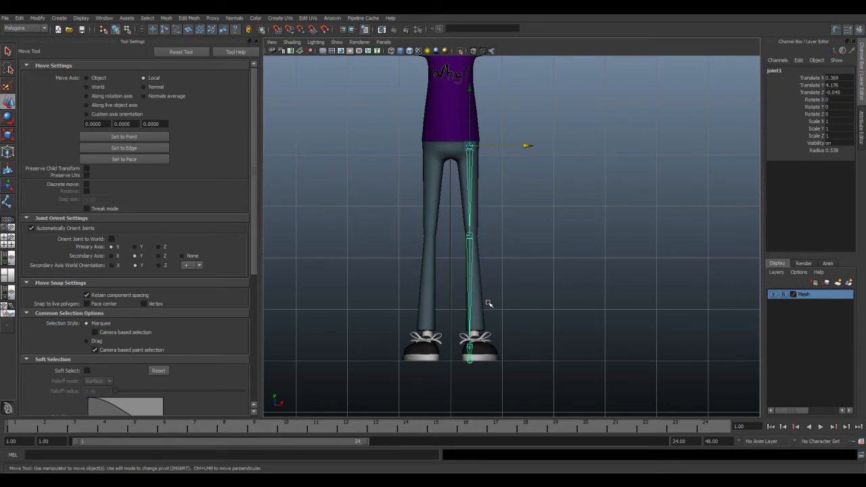
middle_click_drag(497, 255, 509, 293, "alt")
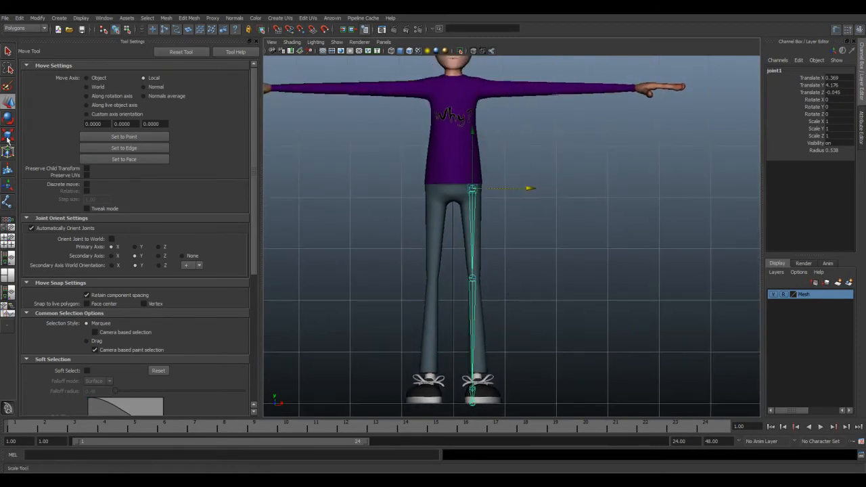
Step: Try to line up the knee and ankle joints with the leg by moving each one sideways
left_click(474, 277)
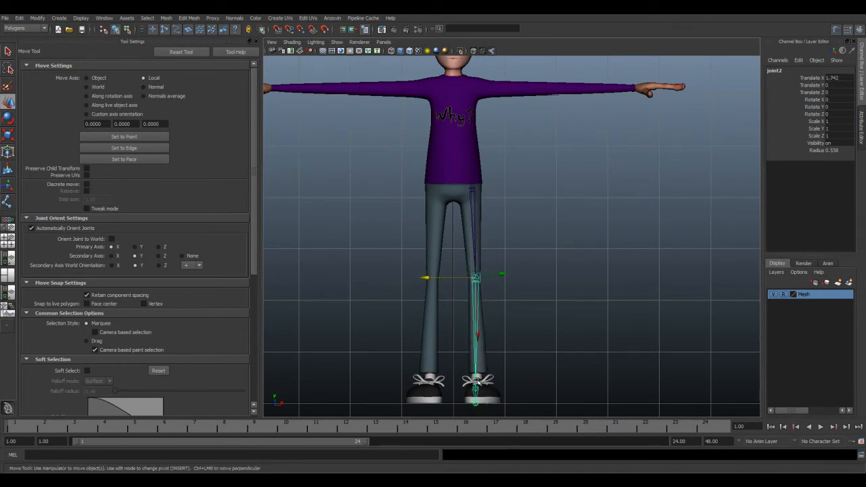
left_click(476, 385)
left_click_drag(519, 389, 540, 390)
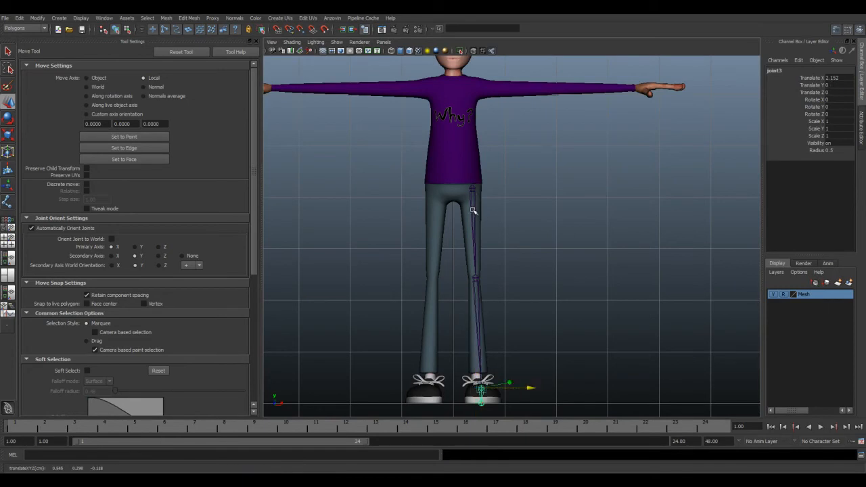
key("ctrl+z")
key("ctrl+z")
key("ctrl+z")
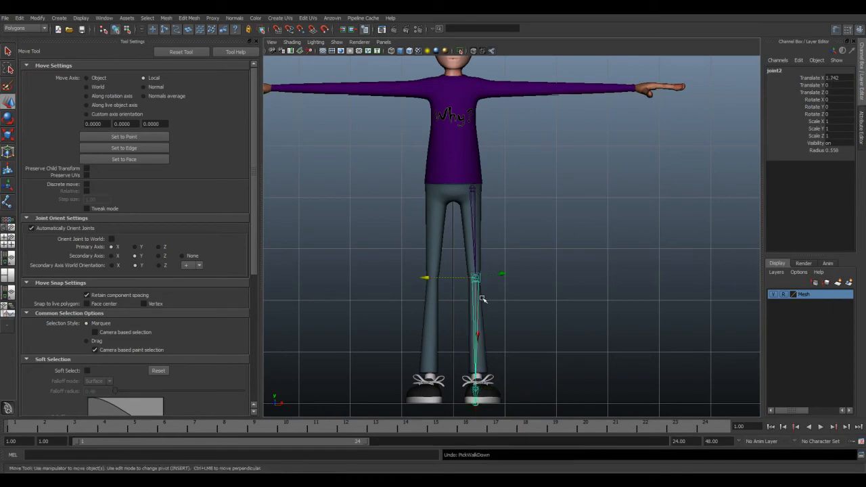
key("ctrl+z")
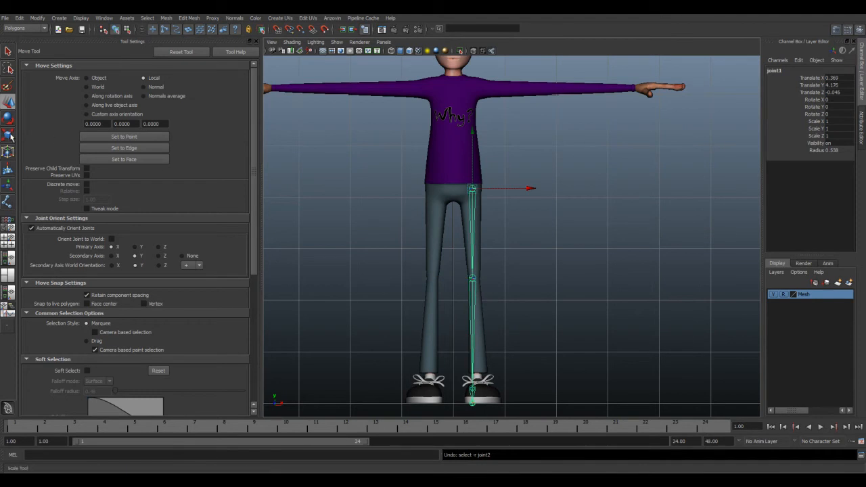
Step: Rotate the hip joint to 1.914 degrees in Y so the whole chain follows the leg's slant
left_click(8, 118)
left_click_drag(546, 226, 549, 224)
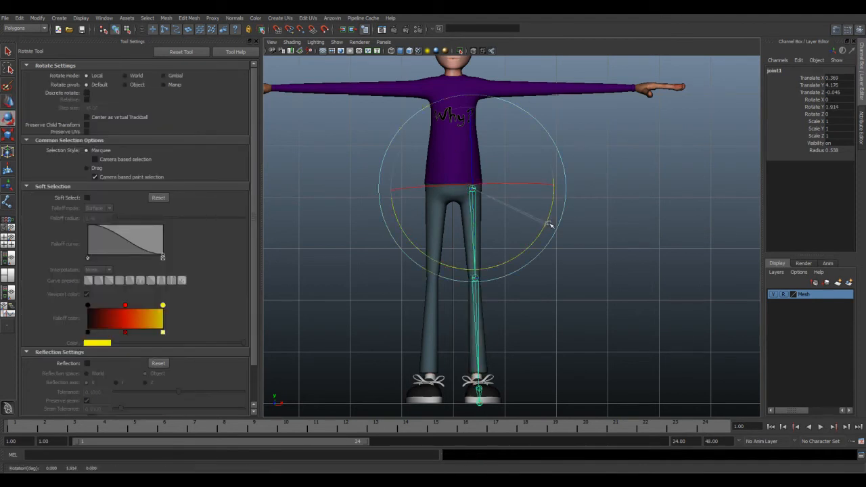
left_click_drag(549, 224, 550, 225)
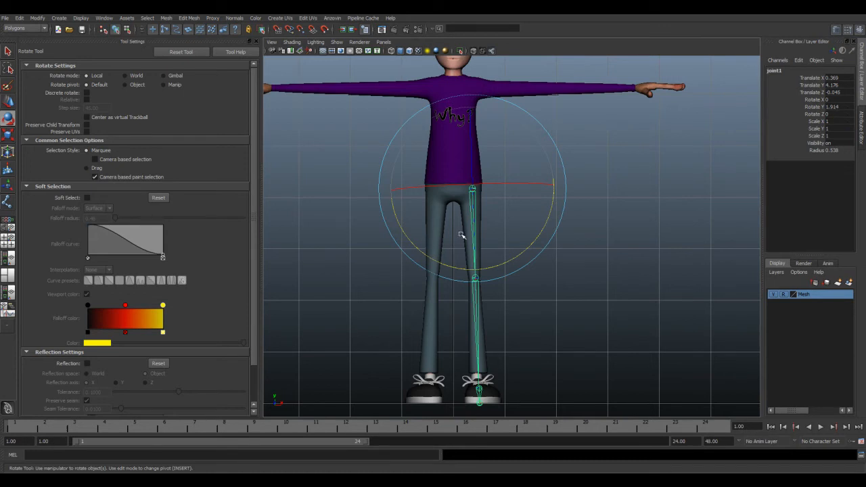
Step: Check the rotated leg chain against the character mesh in the front, side and perspective views
left_click(603, 190)
left_click(473, 188)
middle_click_drag(597, 240, 598, 249, "alt")
key("space")
left_click(614, 155)
key("space")
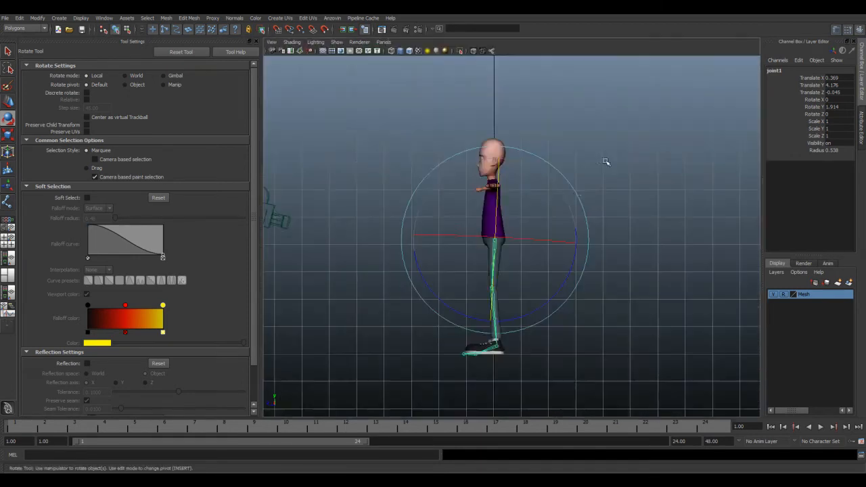
key("space")
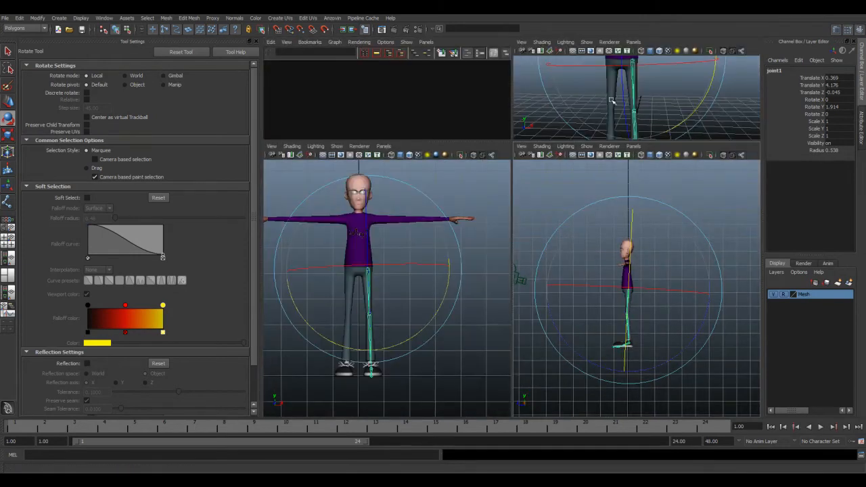
key("space")
left_click_drag(503, 200, 464, 145, "alt")
key("ctrl+z")
left_click_drag(535, 224, 518, 222, "alt")
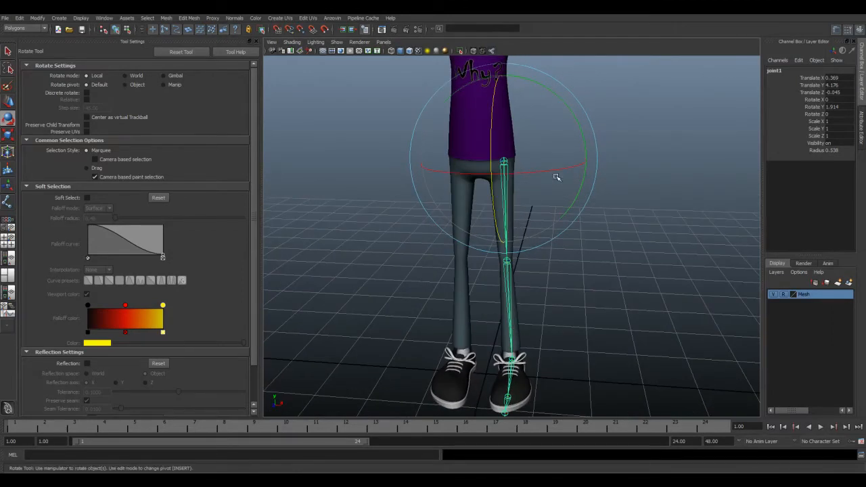
Step: Maximize the Hypergraph and select all the leg joints from joint1 to joint5
key("space")
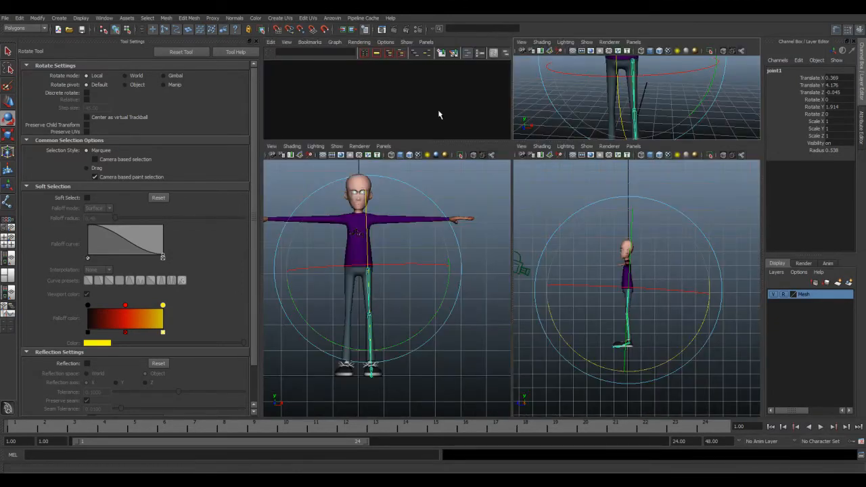
key("space")
left_click_drag(618, 124, 674, 280)
middle_click_drag(528, 236, 475, 258, "alt")
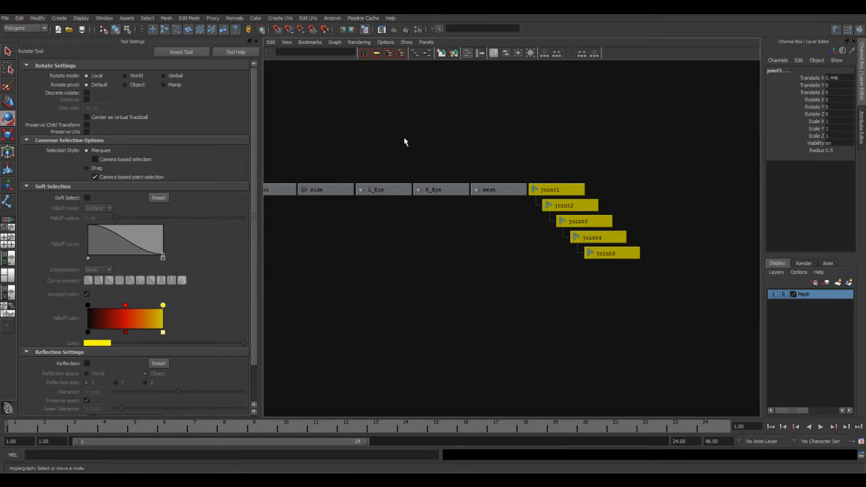
Step: Show the Shelf in the interface and switch it to the Custom set
key("space")
left_click(370, 105)
mouse_move(397, 136)
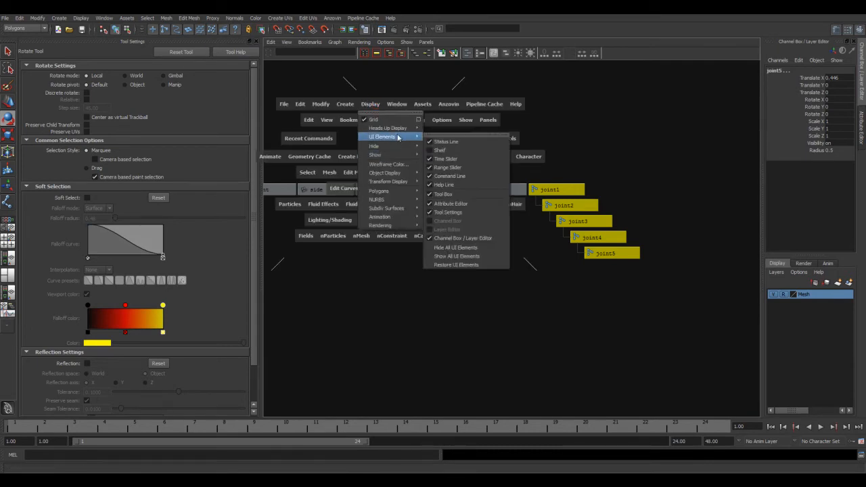
left_click(445, 151)
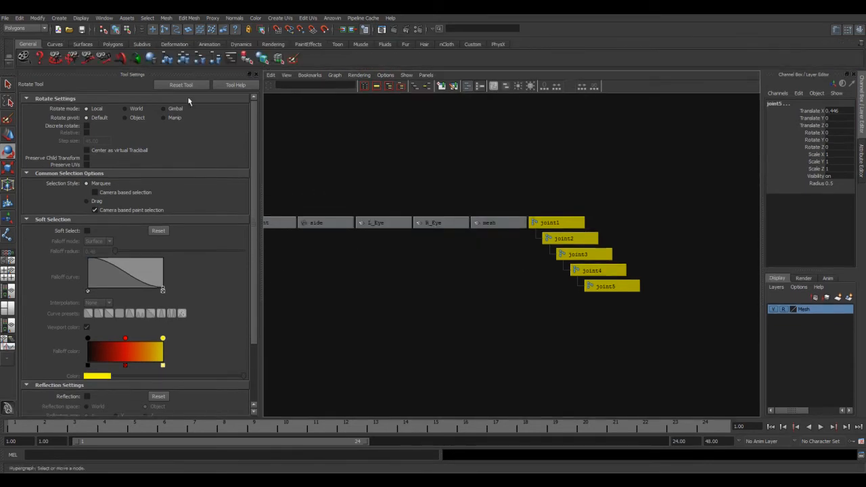
left_click(473, 44)
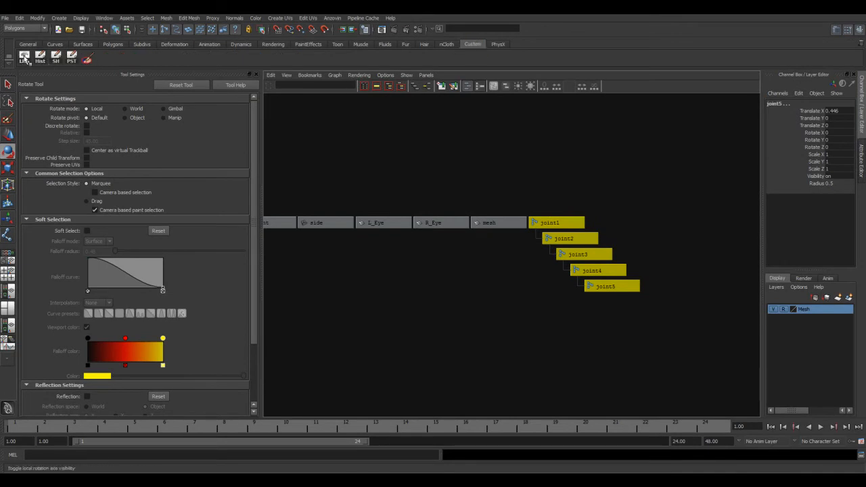
Step: Display the local rotation axes of the selected leg joints and view them in the perspective view
key("space")
key("space")
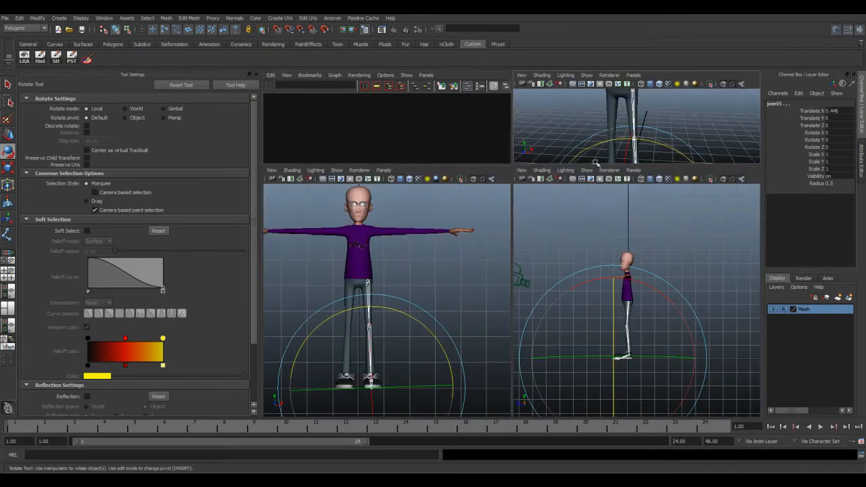
left_click_drag(566, 231, 533, 246, "alt")
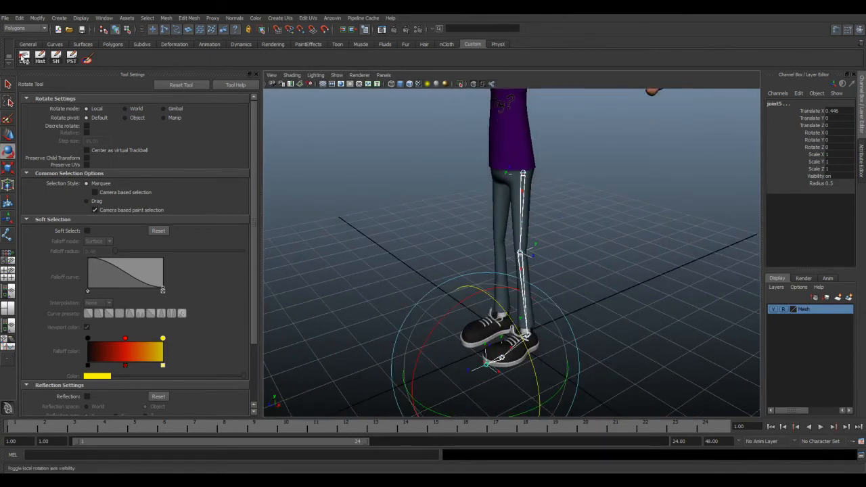
middle_click_drag(533, 192, 530, 224, "alt")
left_click_drag(530, 224, 494, 225, "alt")
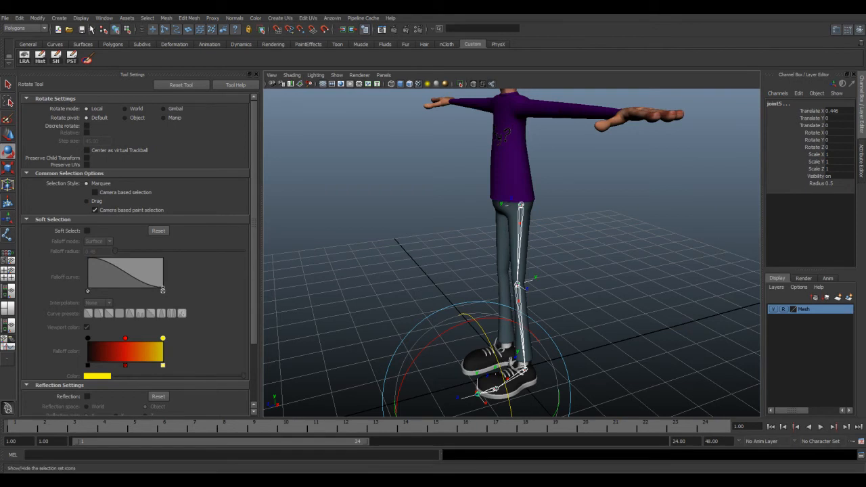
Step: Look up the Local Rotation Axes option among the transform display settings
left_click(80, 18)
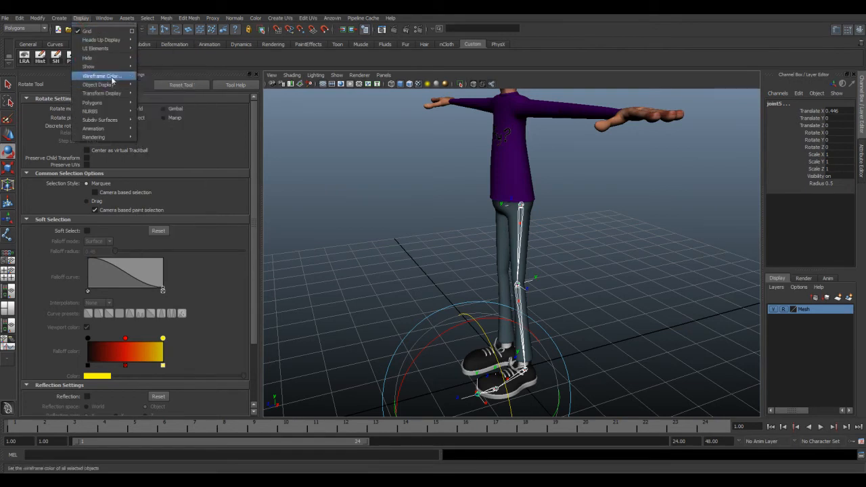
mouse_move(114, 88)
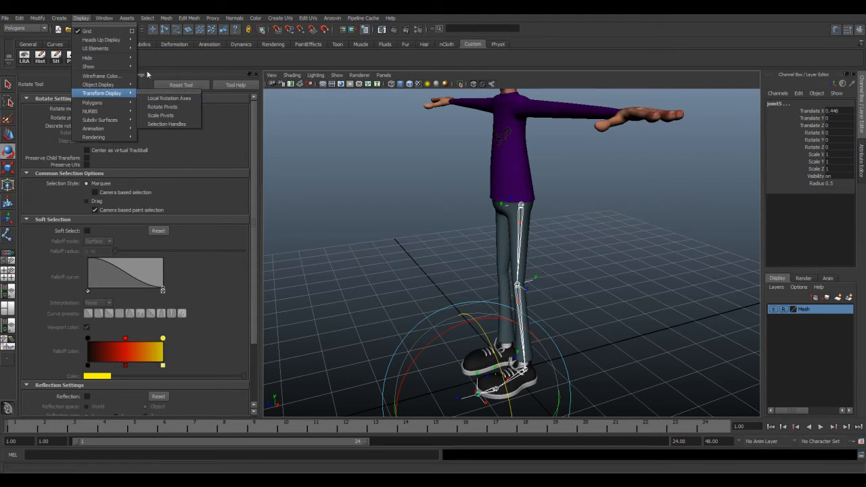
left_click(80, 19)
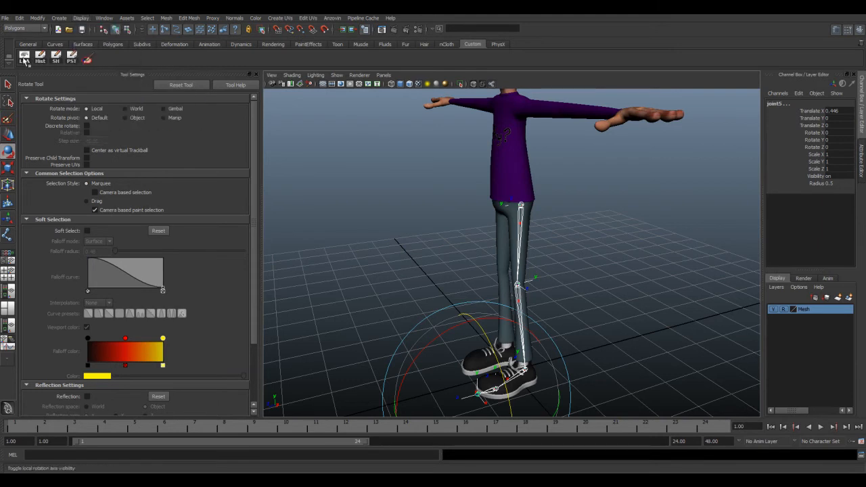
Step: Hide the Mesh layer, clear the selection and examine the local rotation axes along the leg chain
left_click_drag(542, 234, 563, 239, "alt")
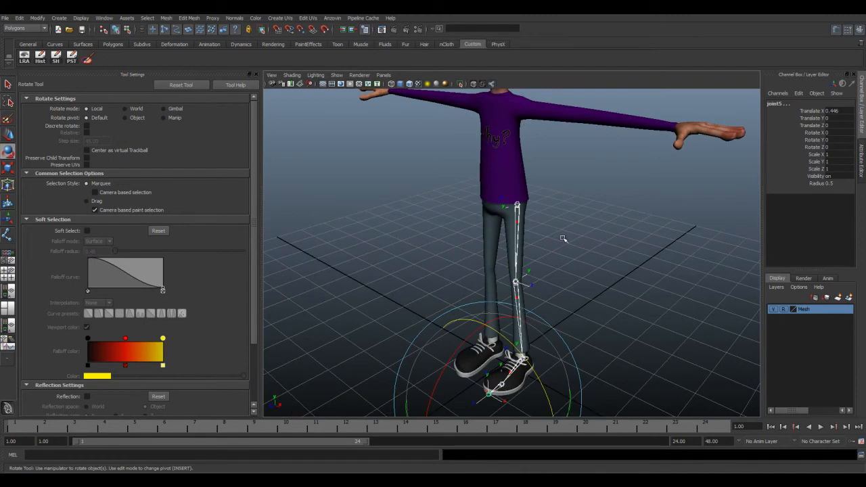
left_click(774, 310)
left_click_drag(603, 263, 511, 215, "alt")
left_click(567, 230)
left_click_drag(512, 281, 494, 249, "alt")
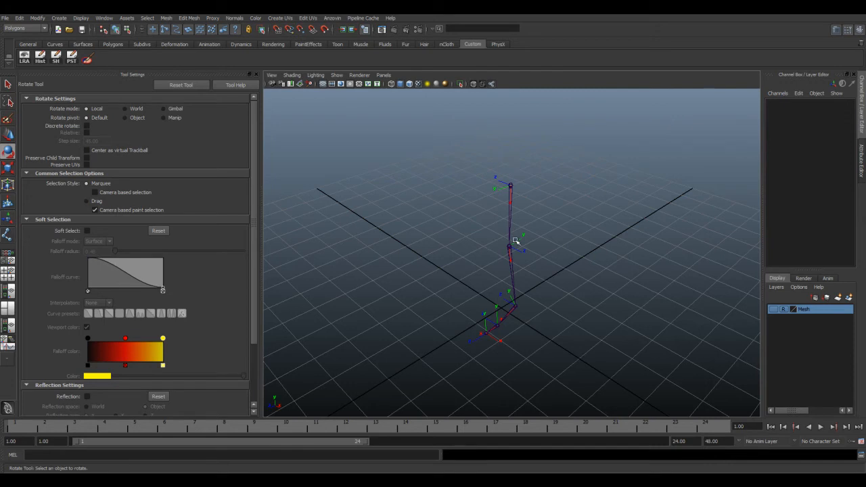
left_click_drag(552, 240, 540, 217, "alt")
Step: Try rotating the hip joint around its local axes to test how the leg swings
left_click_drag(588, 243, 527, 178, "alt")
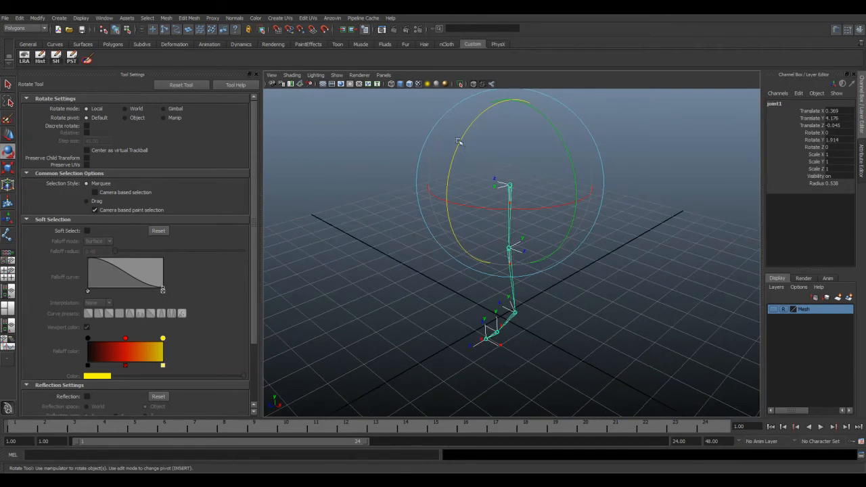
left_click_drag(460, 141, 458, 156)
left_click_drag(458, 167, 459, 175)
key("ctrl+z")
mouse_move(476, 226)
left_mouse_down("alt")
mouse_move(485, 252)
mouse_move(458, 247)
mouse_move(462, 228)
left_mouse_up("alt")
left_click_drag(460, 144, 465, 167)
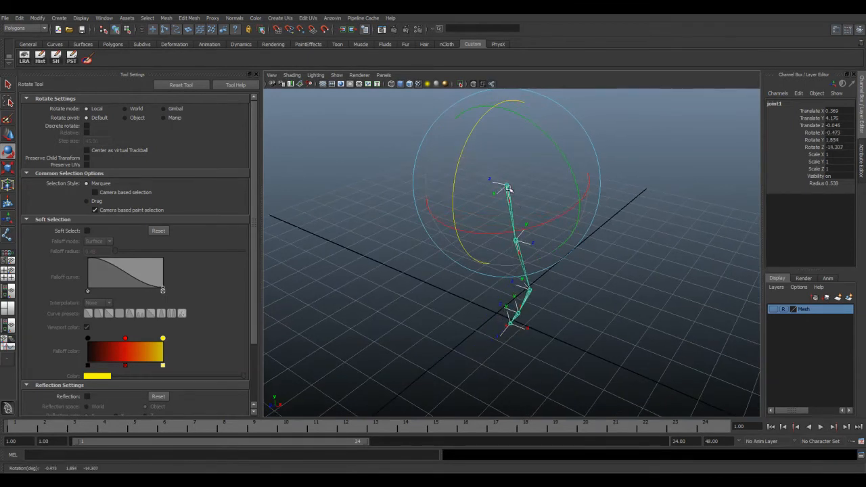
left_click_drag(518, 207, 478, 201, "alt")
key("ctrl+z")
Step: Examine the knee joint's rotation axes against those of the hip joint, and clear the selection
left_click_drag(512, 230, 552, 234, "alt")
left_click(646, 252)
left_click_drag(466, 243, 469, 238, "alt")
left_click(507, 271)
left_click_drag(540, 274, 528, 206, "alt")
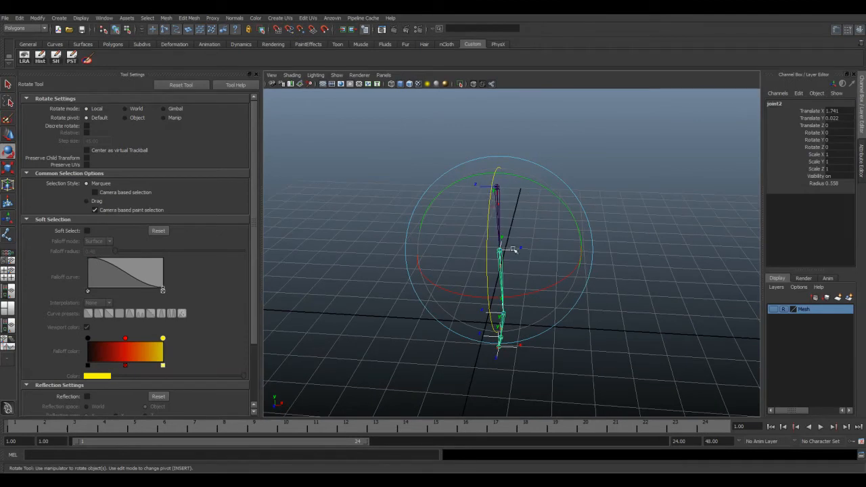
mouse_move(484, 187)
left_mouse_down("alt")
mouse_move(515, 201)
mouse_move(496, 181)
left_mouse_up("alt")
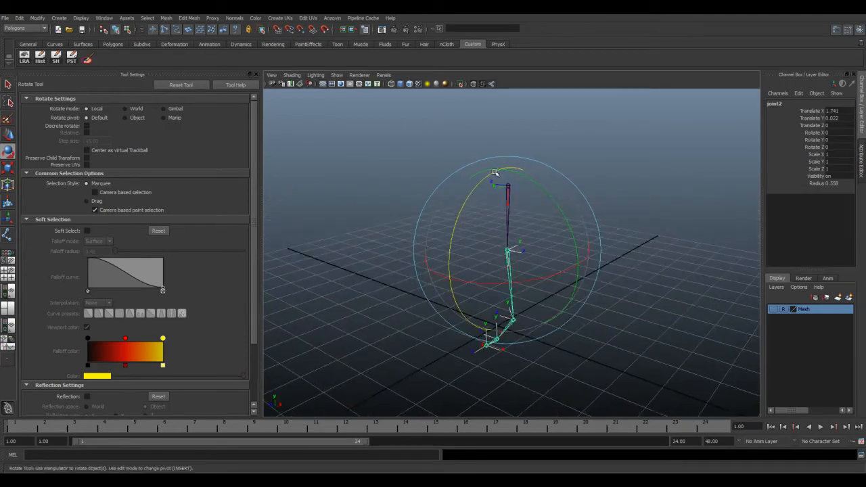
left_click(604, 266)
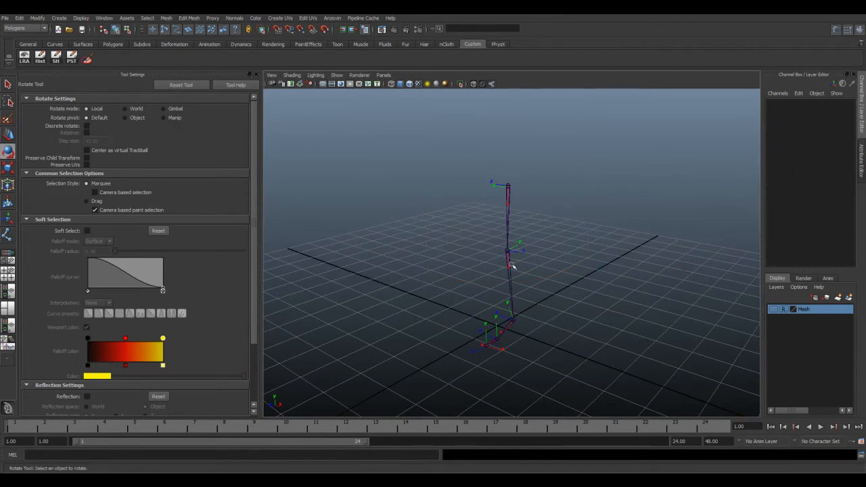
Step: Try bending the knee joint around its local Z axis
left_click(519, 252)
left_click_drag(521, 272, 473, 259, "alt")
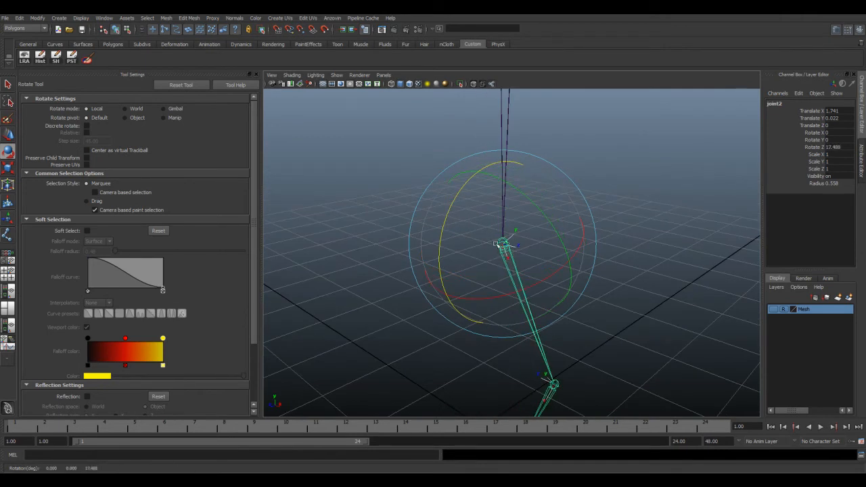
key("ctrl+z")
left_click_drag(545, 258, 562, 248, "alt")
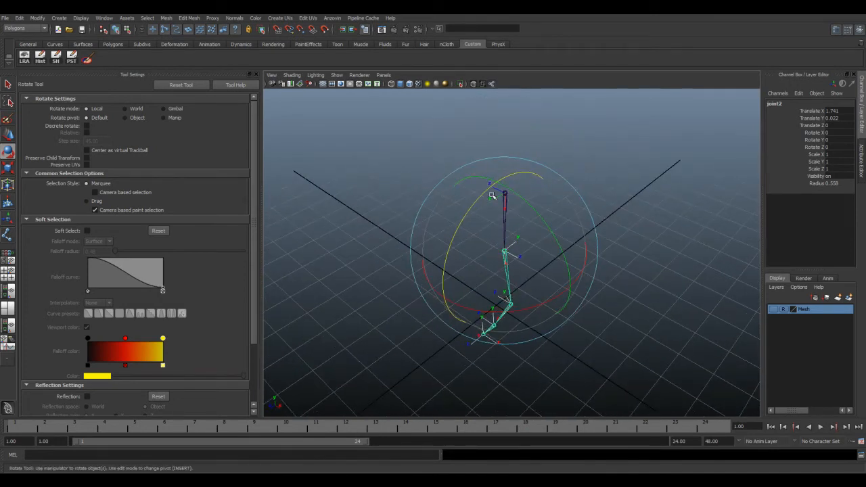
Step: Compare the axis directions of the hip and knee joints by selecting each, ending with the knee
left_click(619, 208)
left_click_drag(513, 212, 527, 190, "alt")
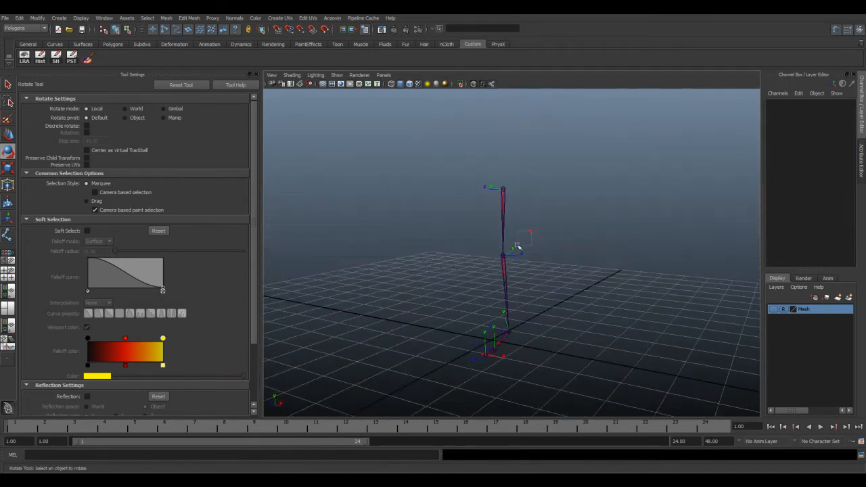
left_click_drag(531, 231, 445, 287)
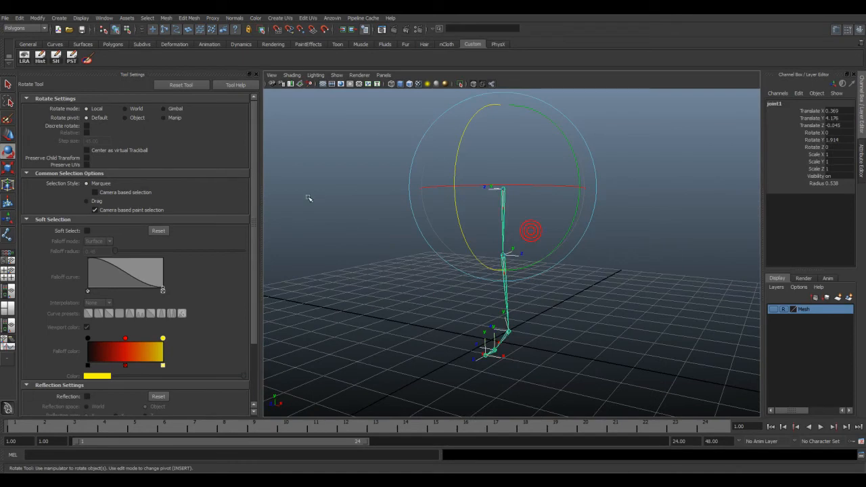
left_click(437, 265)
left_click(506, 283)
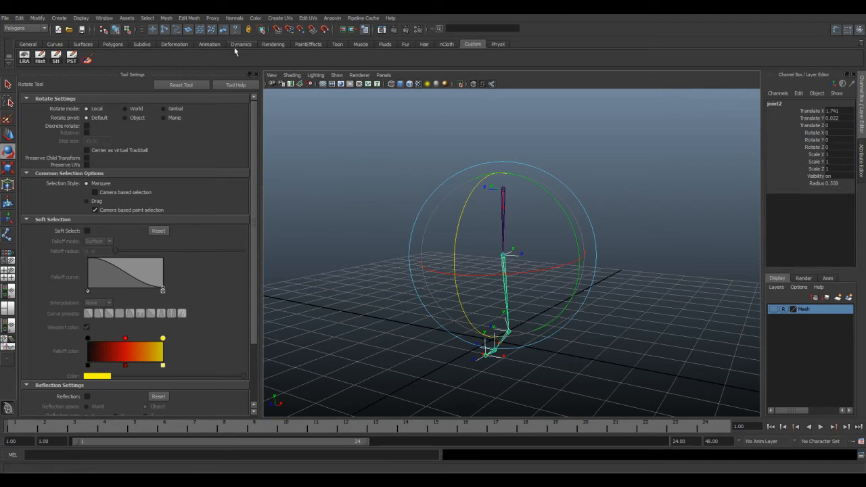
Step: Rotate the knee joint's local rotation axes to match the direction of the hip joint's axes, and return to object selection
left_click(126, 30)
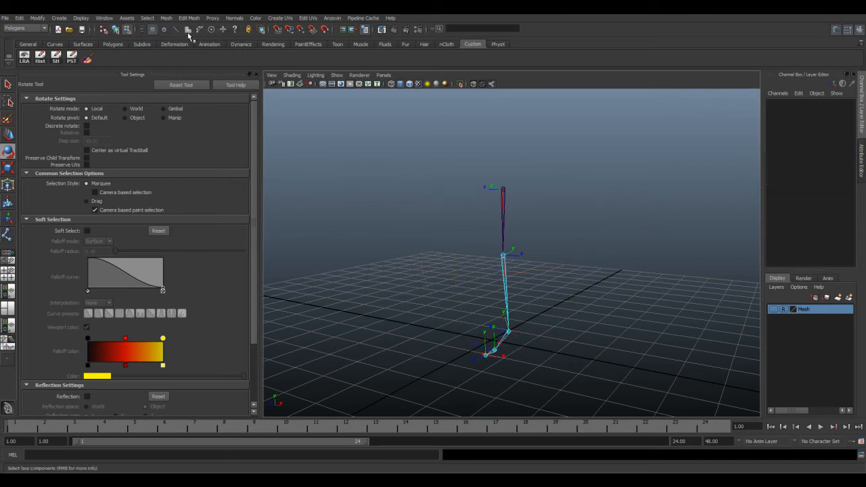
left_click_drag(470, 236, 570, 286)
left_click_drag(499, 249, 562, 282, "alt")
left_click_drag(452, 296, 479, 270)
left_click_drag(554, 279, 519, 336)
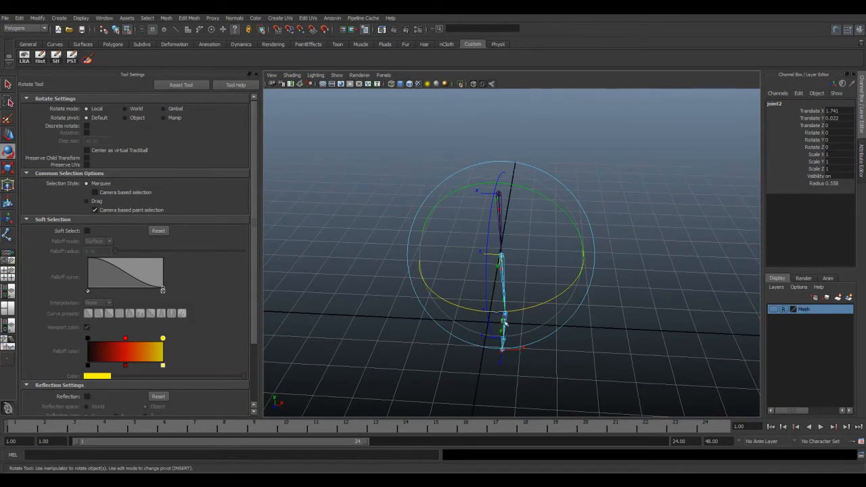
mouse_move(525, 263)
left_mouse_down("alt")
mouse_move(487, 253)
mouse_move(515, 260)
left_mouse_up("alt")
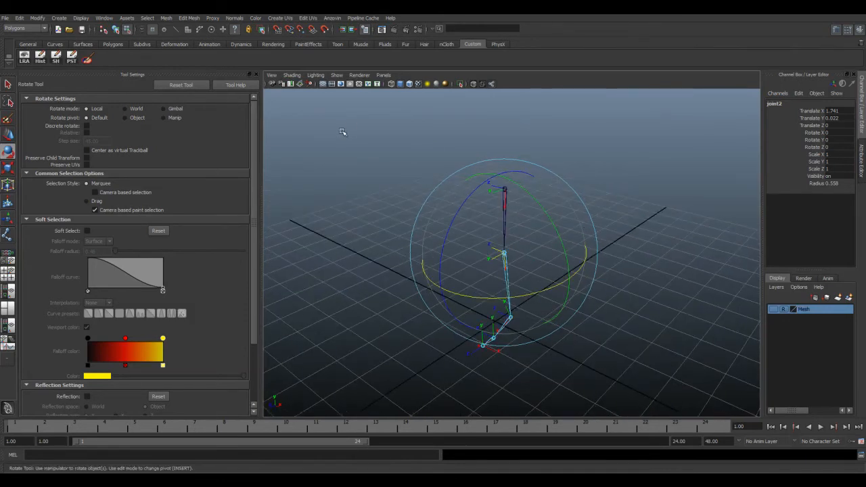
left_click_drag(473, 208, 490, 218, "alt")
left_click(413, 137)
left_click(511, 189)
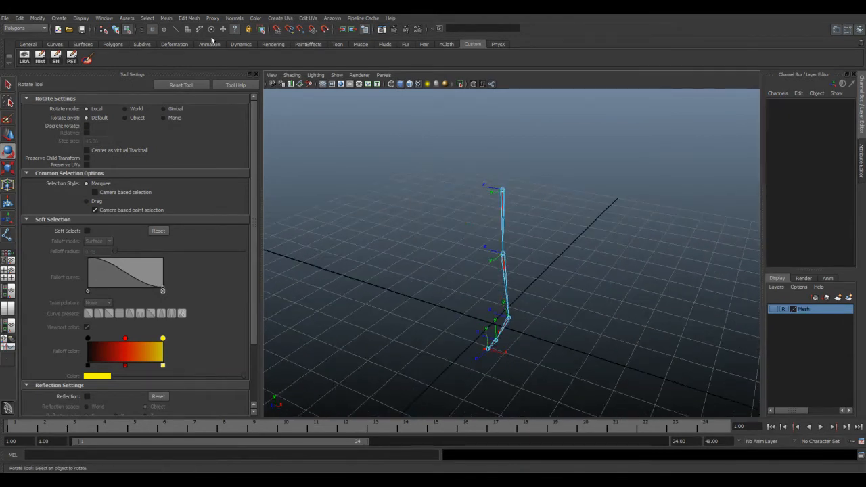
left_click(116, 29)
Step: Try to orient the leg joint chain from the hip with X as primary axis, Y as secondary axis and Y world orientation
left_click_drag(321, 177, 368, 188, "alt")
left_click(357, 161)
left_click(500, 190)
left_click_drag(469, 207, 411, 201, "alt")
key("space")
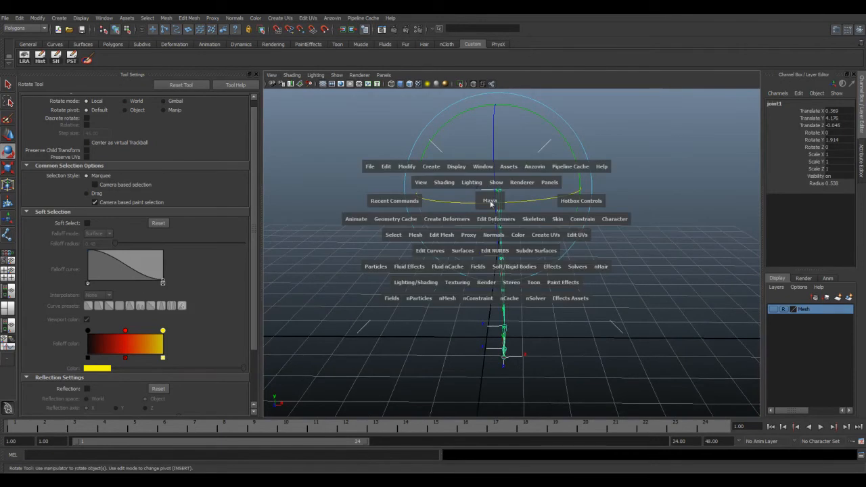
left_click(537, 222)
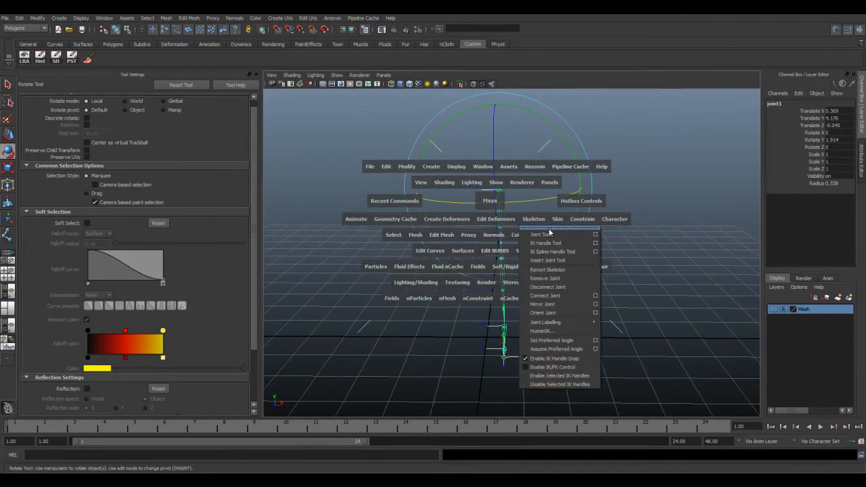
left_click(596, 312)
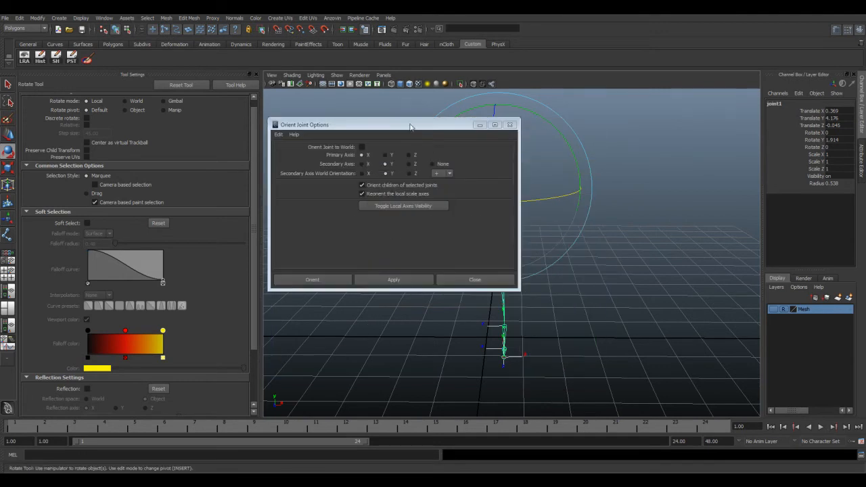
left_click_drag(408, 132, 236, 85)
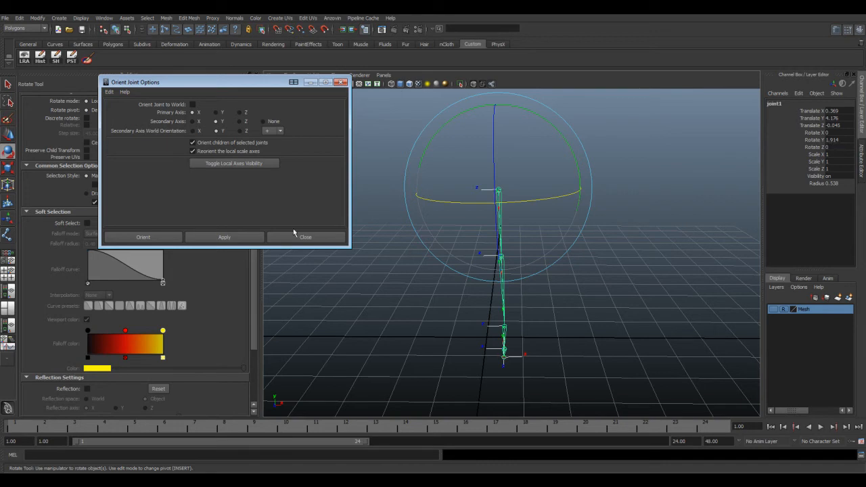
left_click(223, 238)
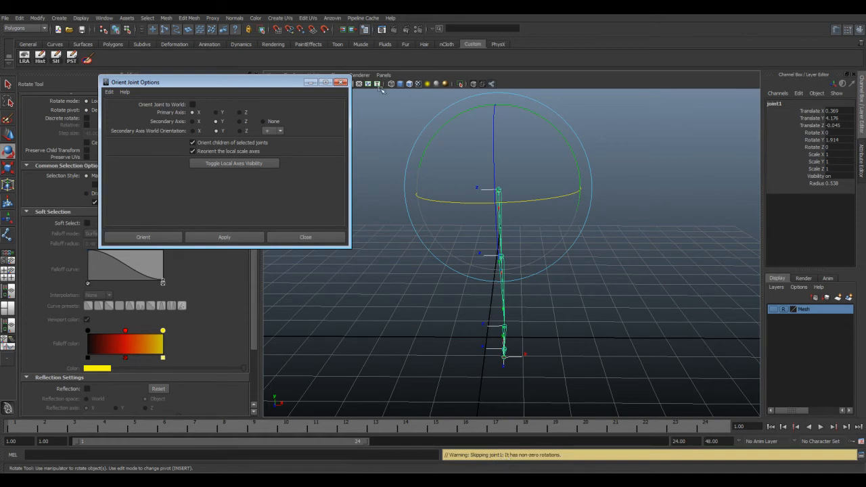
left_click(341, 81)
Step: Freeze the hip joint's translate, rotate, scale and joint orient values
left_click_drag(496, 207, 442, 215, "alt")
left_click(345, 175)
left_click(500, 188)
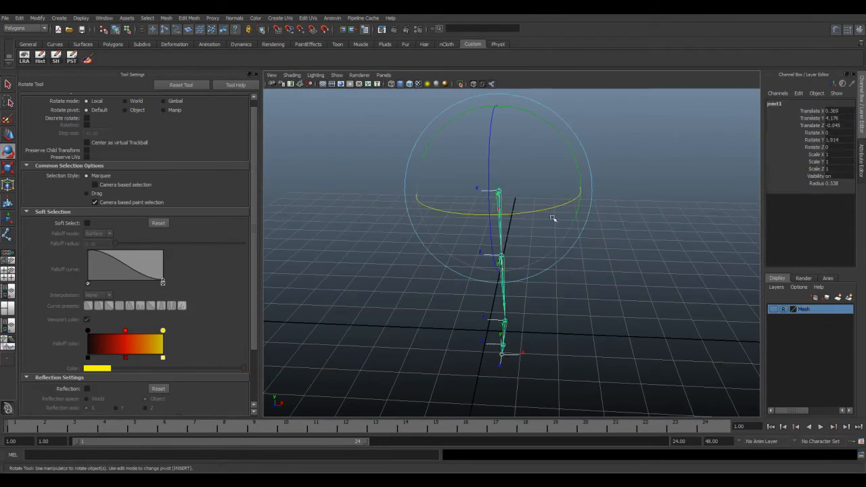
key("space")
left_click(478, 178)
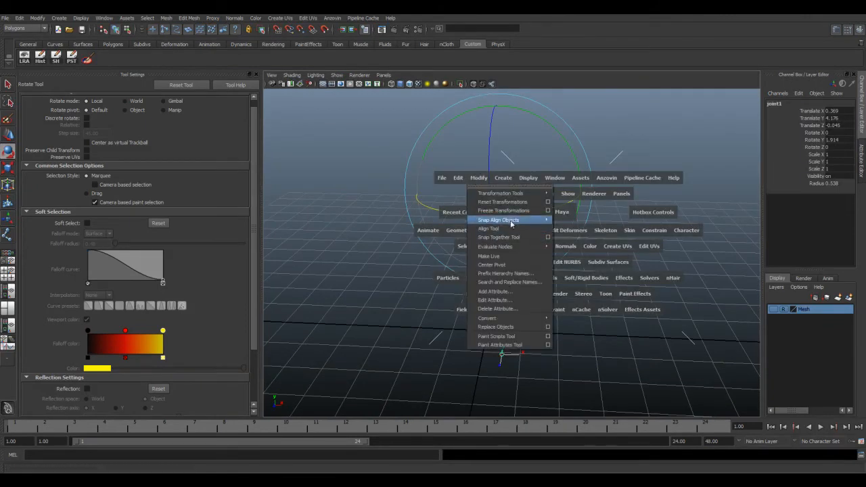
left_click(548, 211)
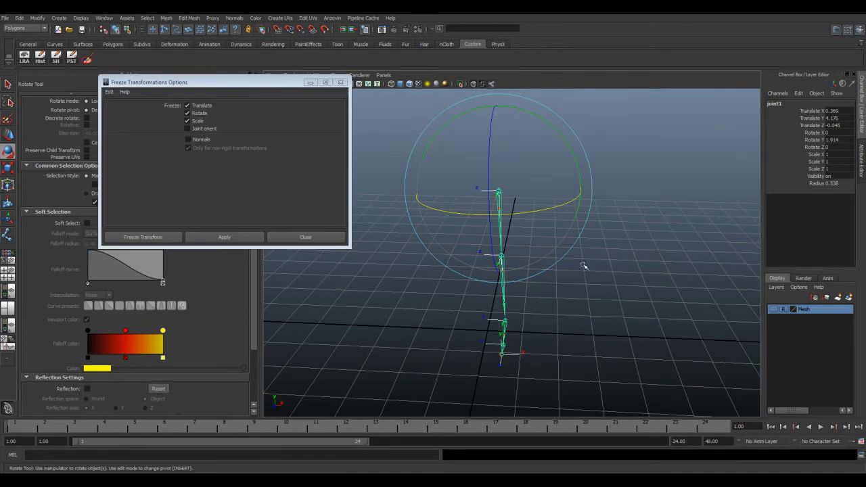
left_click(187, 128)
left_click_drag(188, 82, 241, 176)
left_click(280, 331)
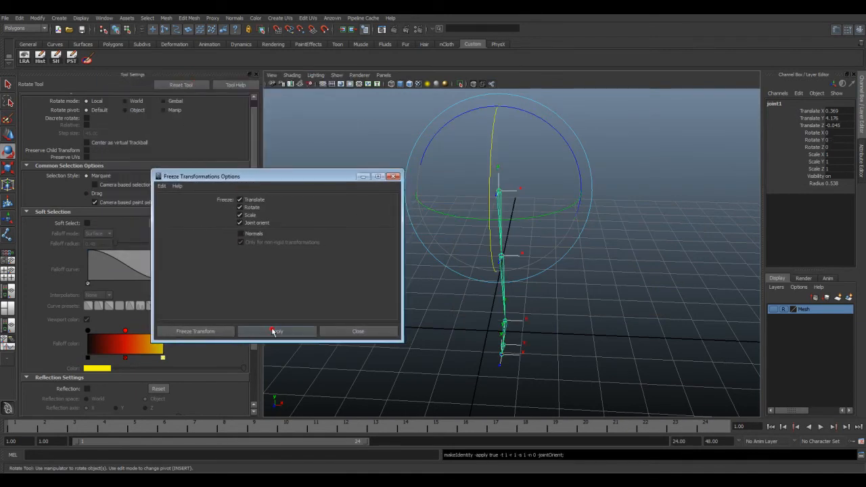
Step: Examine the axis directions of the hip and knee joints and the hip's rotate values, and close the freeze options
left_click_drag(419, 291, 450, 256, "alt")
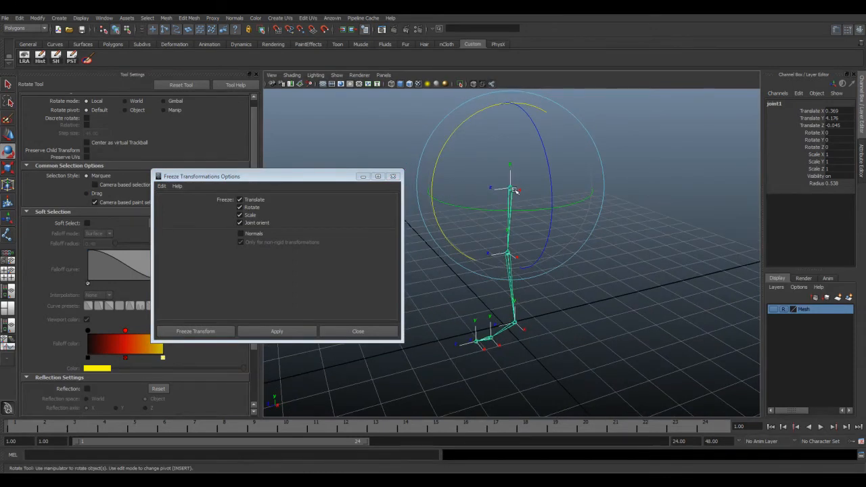
left_click_drag(515, 171, 518, 214, "alt")
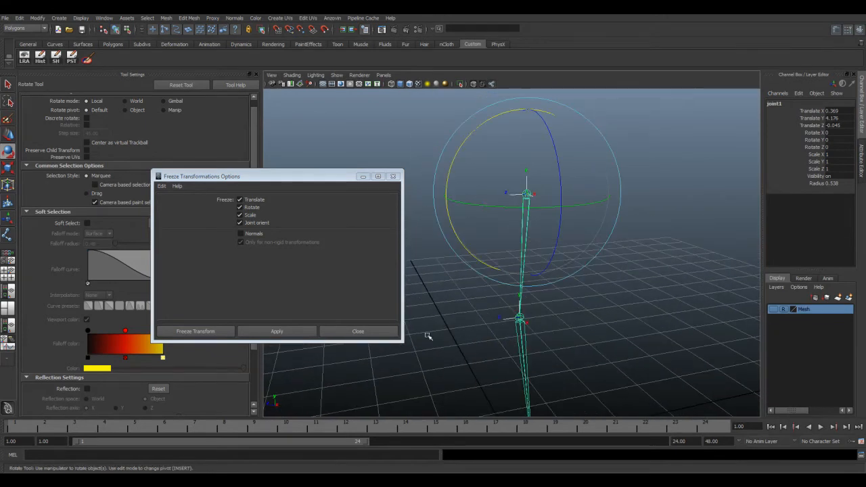
left_click_drag(301, 407, 298, 412, "alt")
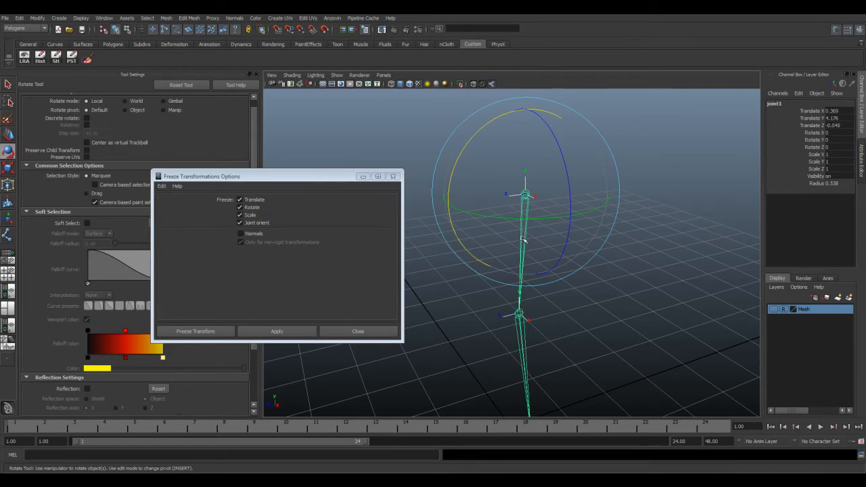
left_click_drag(523, 255, 535, 200, "alt")
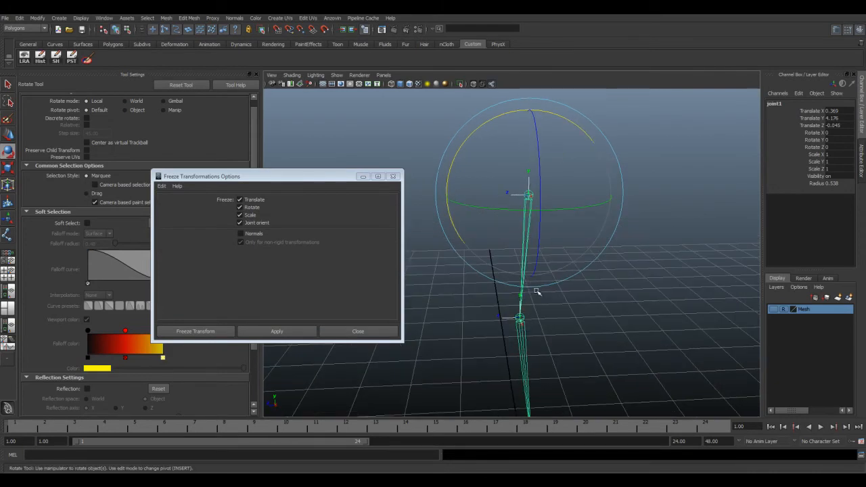
left_click_drag(835, 133, 835, 147)
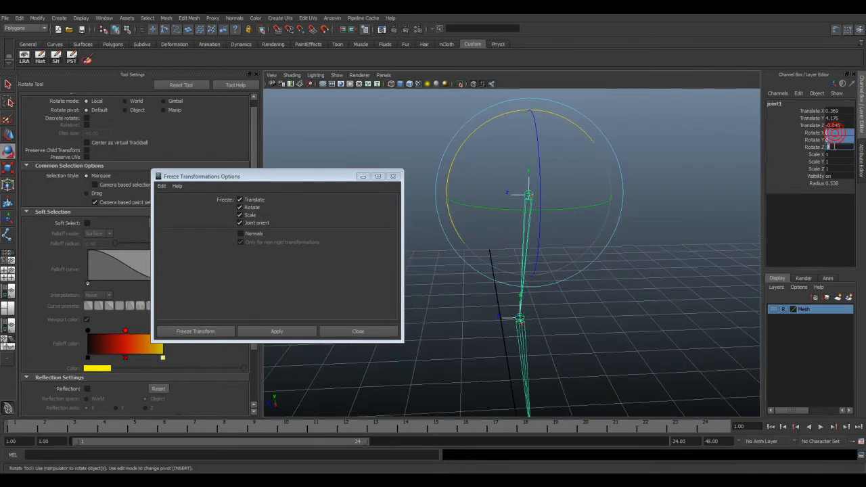
left_click(697, 205)
left_click(533, 195)
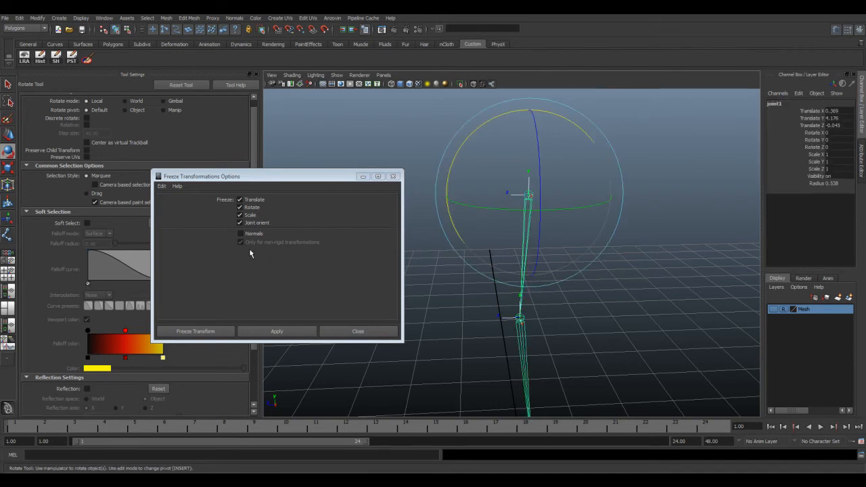
left_click(392, 176)
Step: Reset the Orient Joint options, set the secondary axis world orientation to Z, and orient the whole leg chain from the hip
left_click_drag(493, 219, 546, 228, "alt")
key("space")
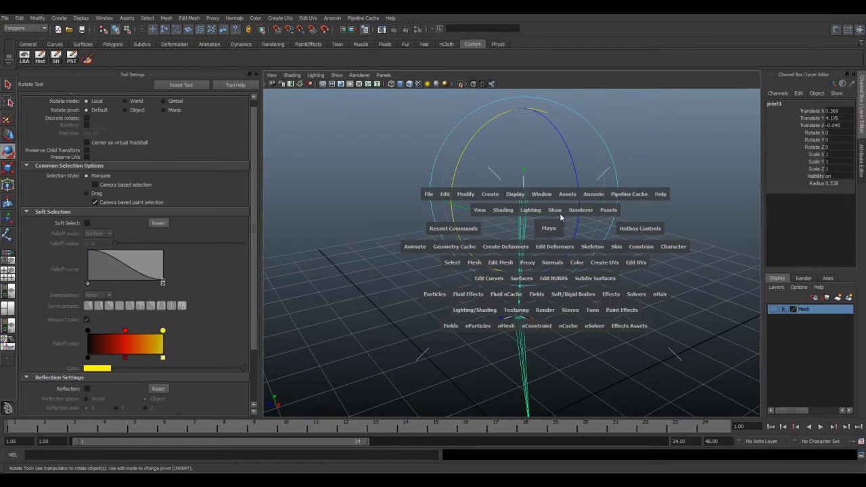
left_click(594, 247)
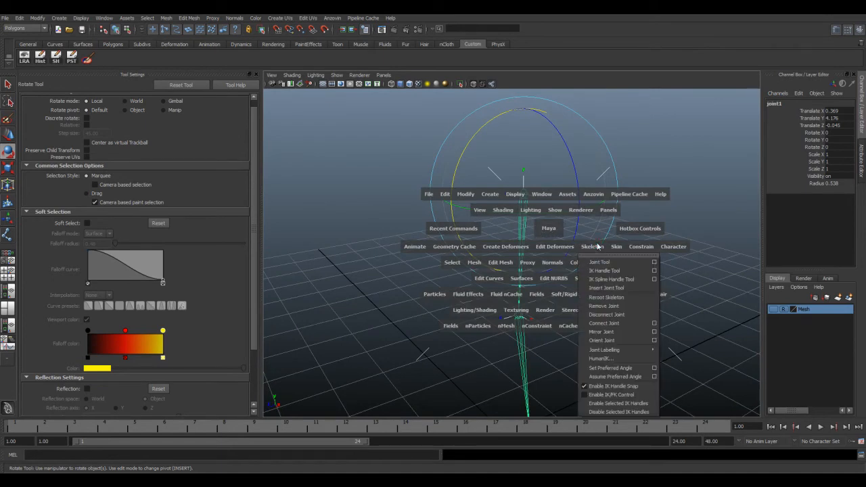
left_click(654, 341)
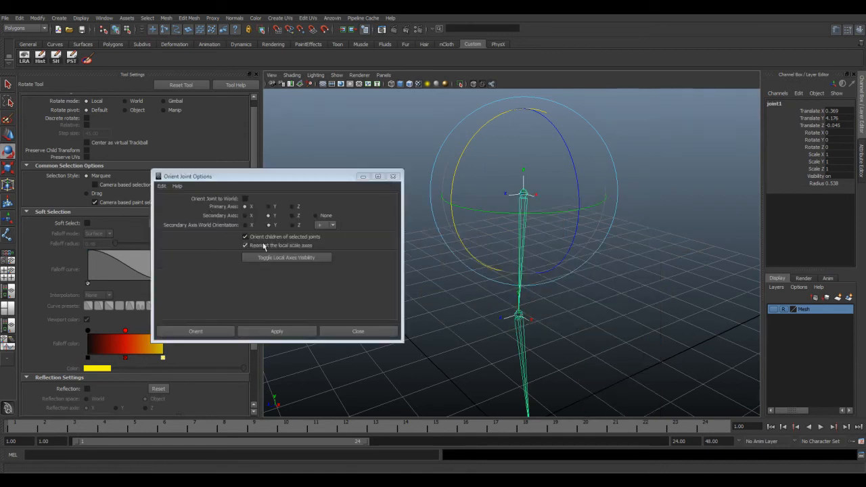
left_click(162, 185)
left_click(171, 203)
left_click(293, 225)
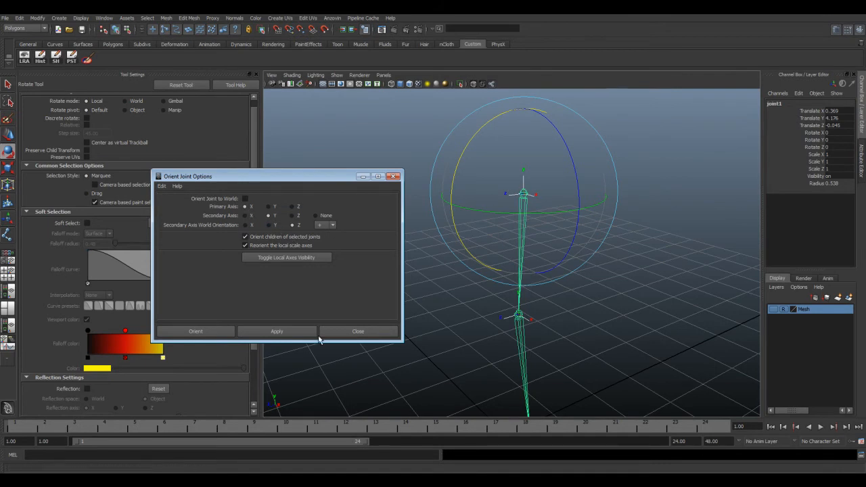
left_click(207, 334)
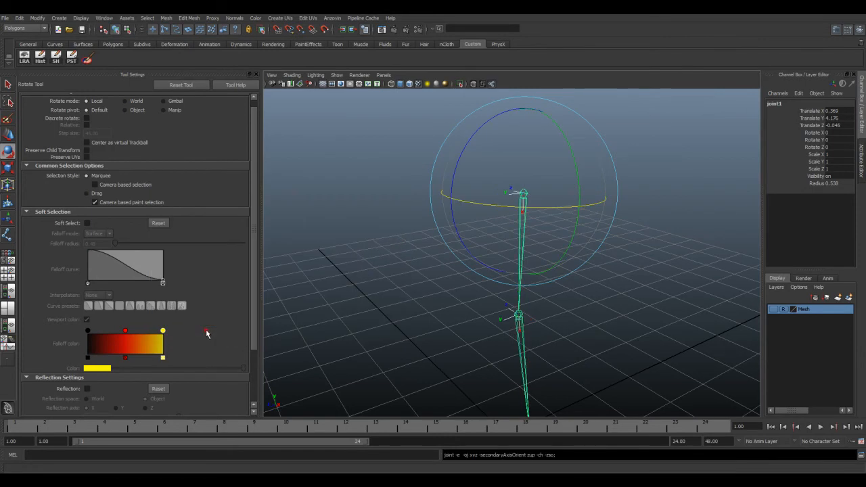
Step: Examine the local rotation axes down the leg chain, selecting the ball and ankle joints to compare their directions
left_click_drag(483, 249, 542, 239, "alt")
left_click(567, 310)
mouse_move(568, 309)
left_mouse_down("alt")
mouse_move(510, 327)
mouse_move(460, 322)
mouse_move(470, 331)
mouse_move(535, 328)
mouse_move(523, 333)
mouse_move(535, 238)
mouse_move(561, 270)
mouse_move(526, 267)
mouse_move(574, 267)
mouse_move(574, 314)
left_mouse_up("alt")
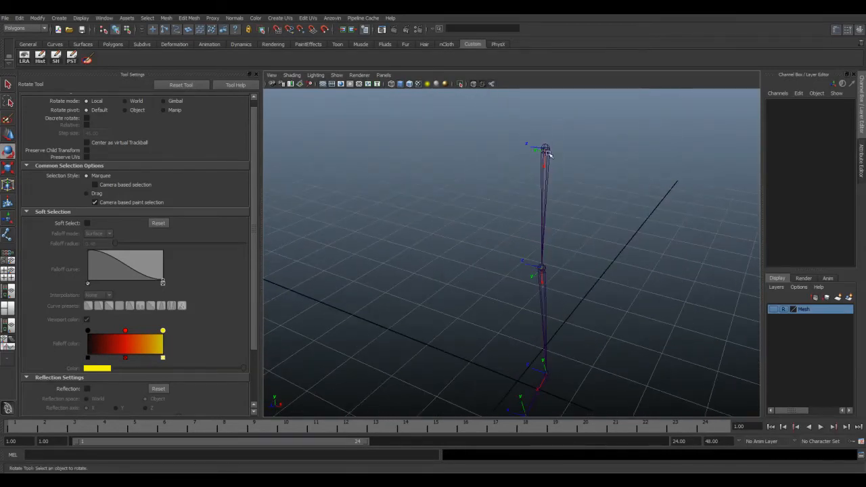
left_click_drag(547, 202, 557, 184, "alt")
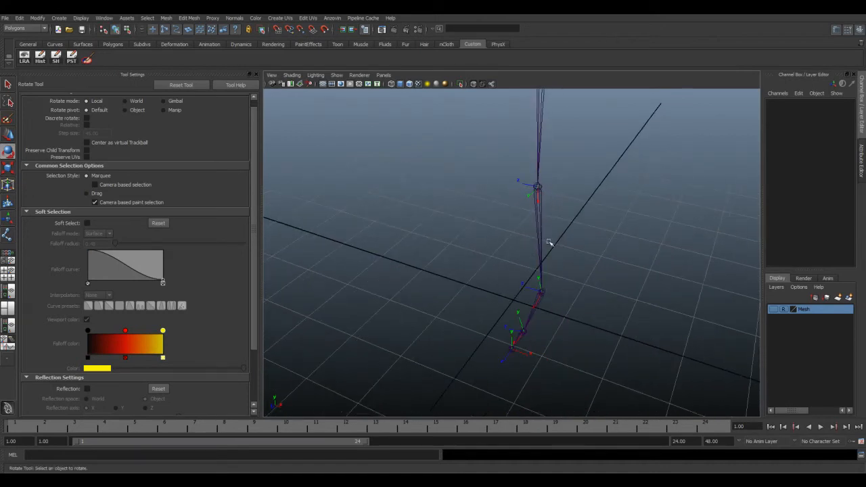
left_click_drag(532, 315, 526, 318, "alt")
left_click(519, 314)
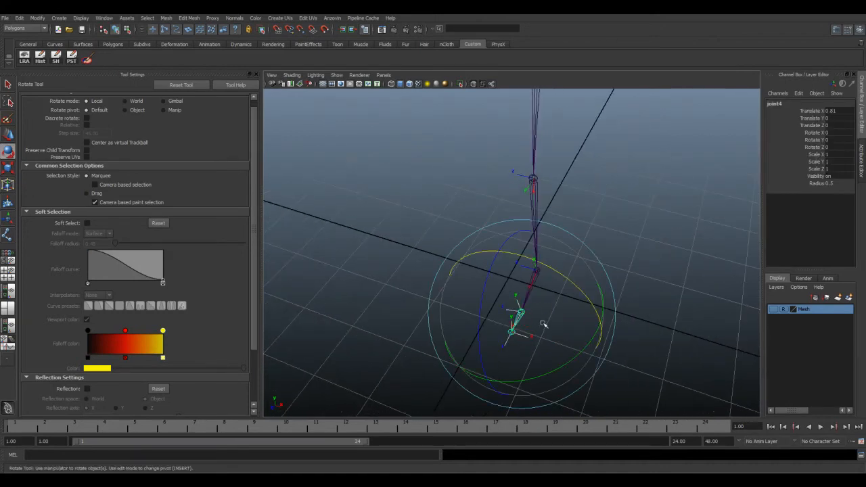
left_click(585, 257)
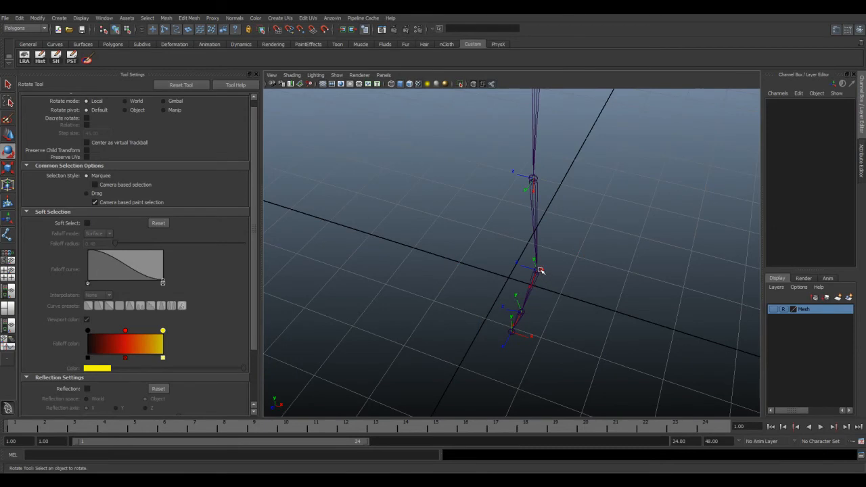
left_click(540, 270)
left_click_drag(621, 264, 483, 285, "alt")
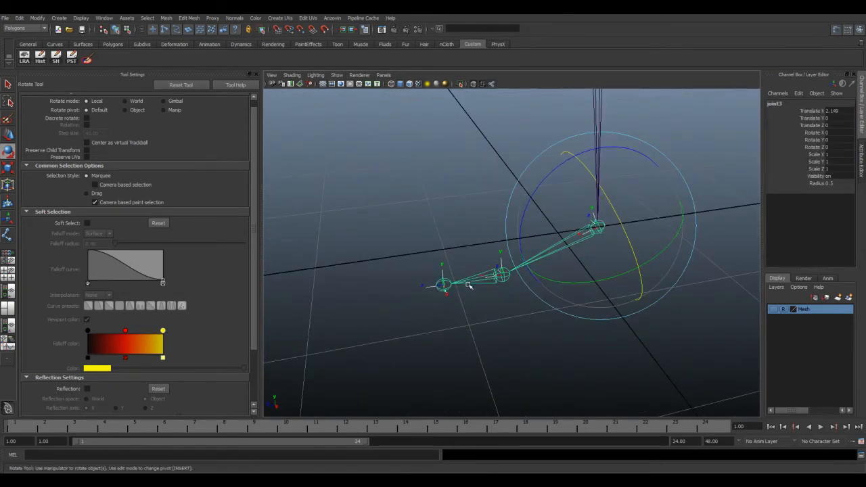
left_click_drag(462, 301, 505, 294, "alt")
Step: Rotate the ball joint's local rotation axes so Y points upright and Z runs sideways in line with the ankle's Z axis
left_click(433, 243)
left_click(505, 294)
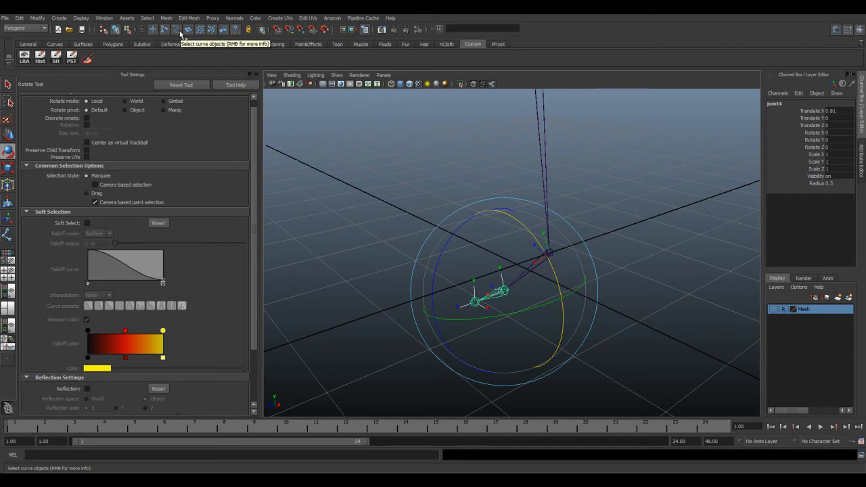
left_click_drag(392, 174, 461, 178, "alt")
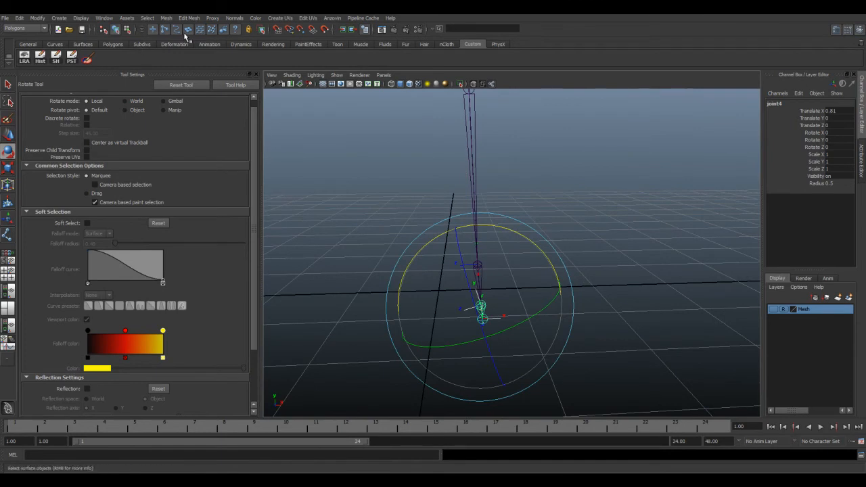
left_click(126, 29)
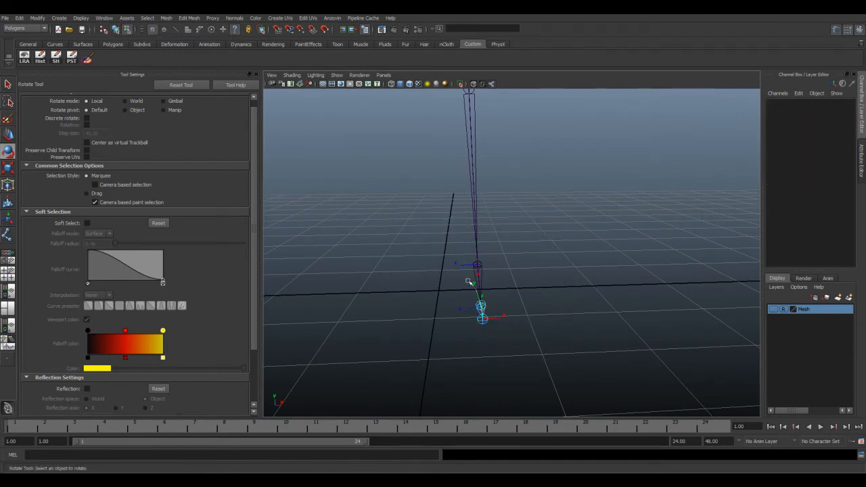
left_click_drag(458, 265, 475, 308, "alt")
left_click_drag(502, 228, 454, 275)
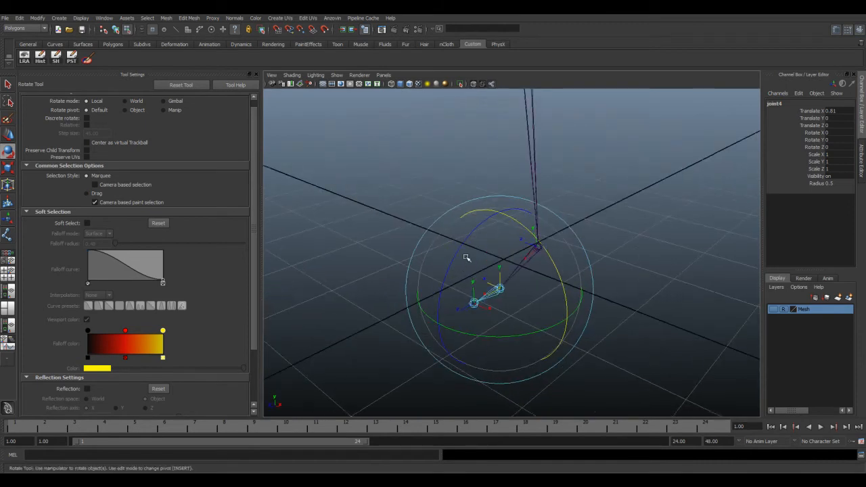
Step: Examine the local rotation axes of the toe joint against those of the ball and ankle joints
left_click_drag(588, 249, 622, 233, "alt")
left_click(559, 221)
left_click_drag(511, 225, 521, 240, "alt")
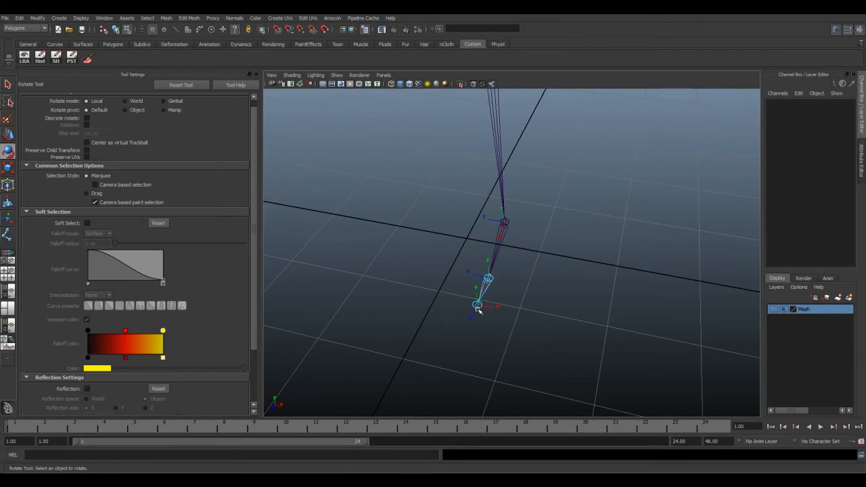
mouse_move(480, 306)
left_mouse_down("alt")
mouse_move(433, 284)
mouse_move(474, 291)
left_mouse_up("alt")
left_click_drag(563, 247, 453, 205, "alt")
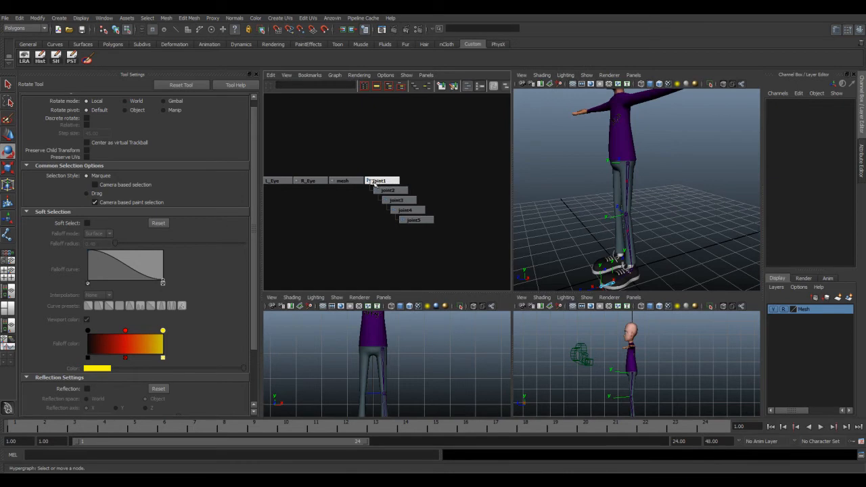
Step: Hide the local rotation axes of all five leg joints and return to object selection mode
left_click_drag(383, 160, 433, 249)
left_click_drag(626, 177, 657, 178, "alt")
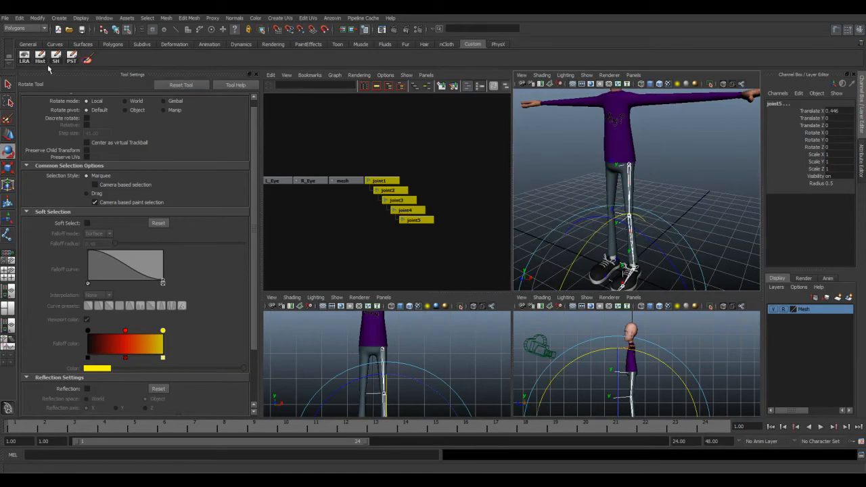
left_click(26, 58)
scroll(606, 178, "up", 3)
key("space")
left_click_drag(535, 216, 537, 255, "alt")
left_click(541, 203)
left_click(532, 254)
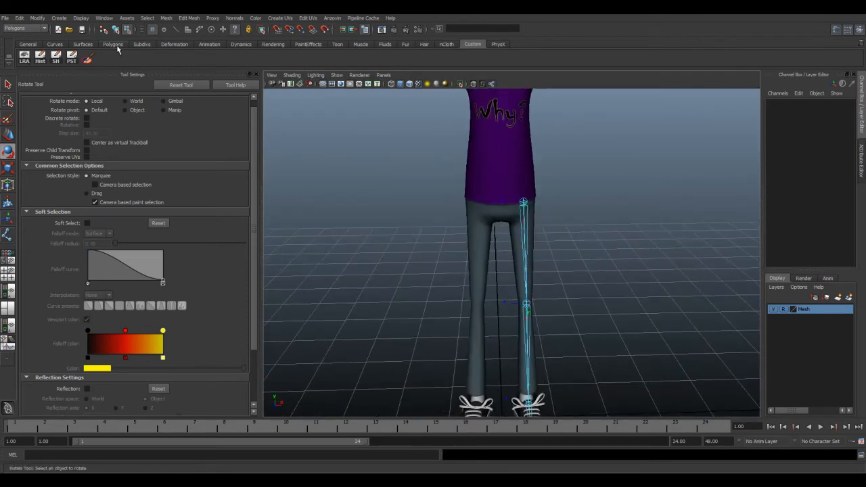
left_click(116, 30)
mouse_move(557, 287)
left_mouse_down("alt")
mouse_move(603, 288)
mouse_move(564, 280)
left_mouse_up("alt")
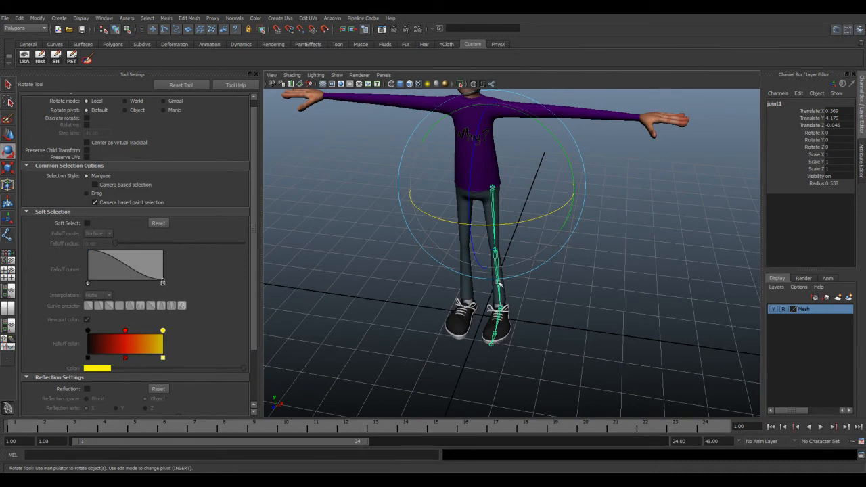
left_click_drag(507, 269, 517, 261, "alt")
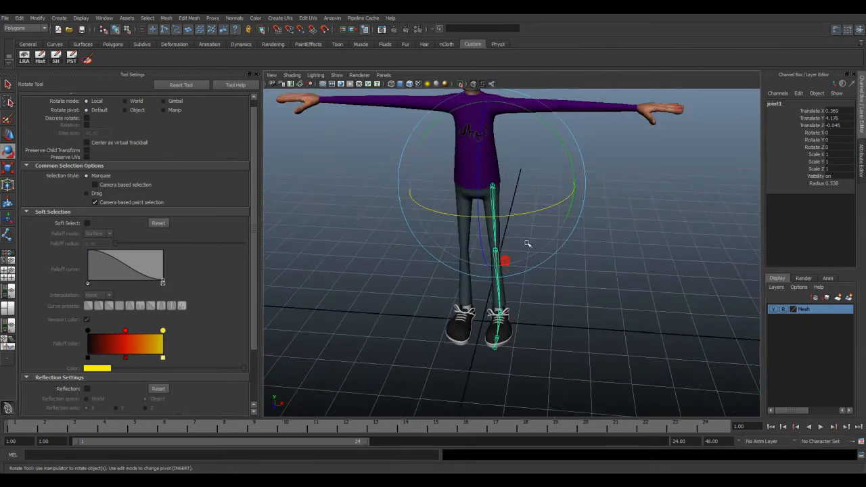
middle_click_drag(506, 224, 493, 294, "alt")
left_click_drag(494, 293, 497, 290, "alt")
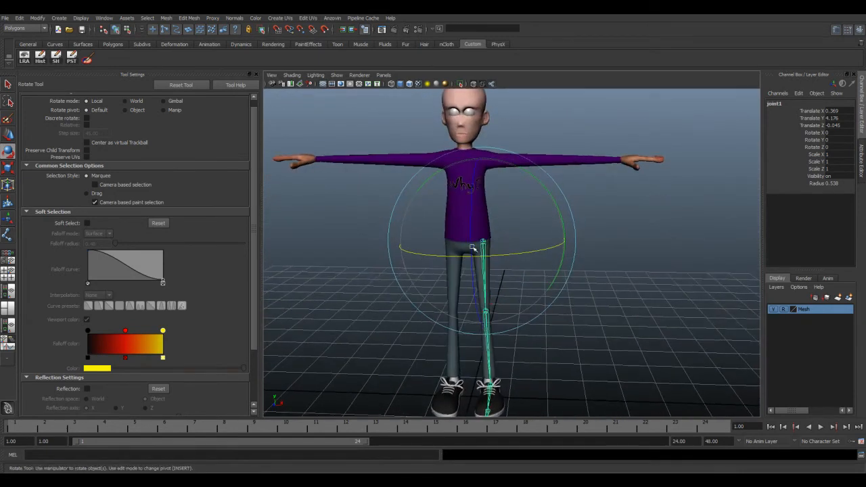
left_click_drag(502, 255, 498, 253, "alt")
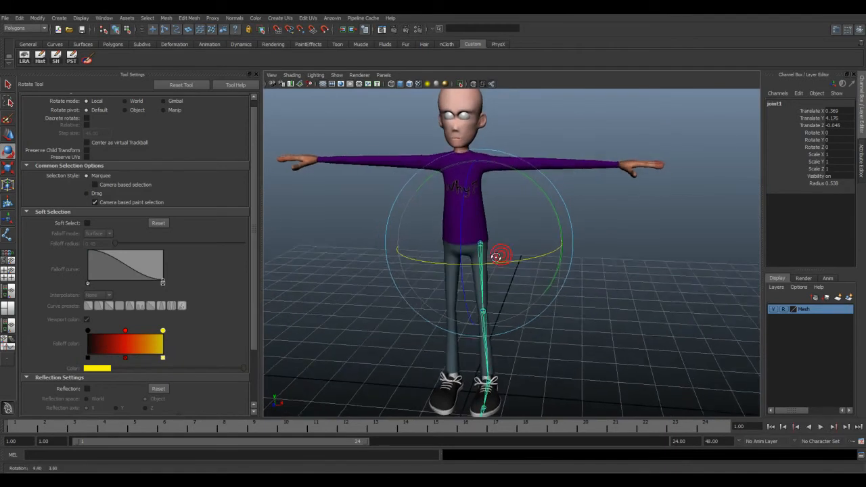
key("space")
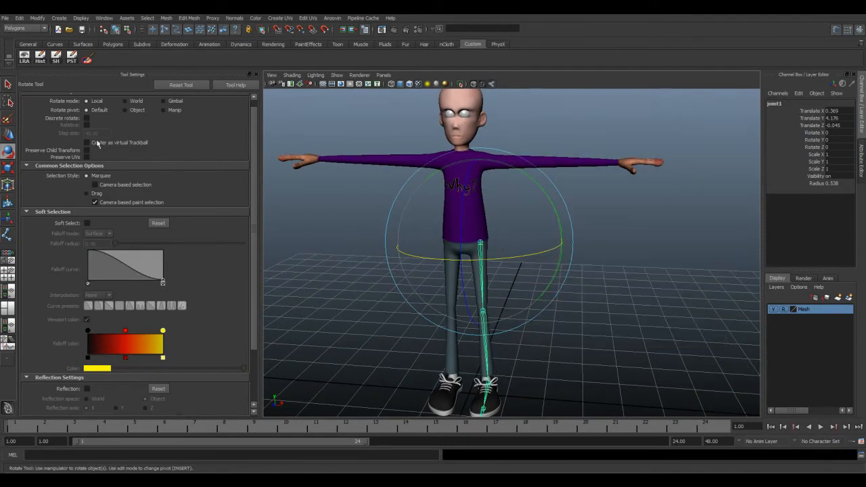
Step: With the leg deselected, place a single new joint behind the pelvis in the side view, at Y 4, Z -1
left_click(325, 239)
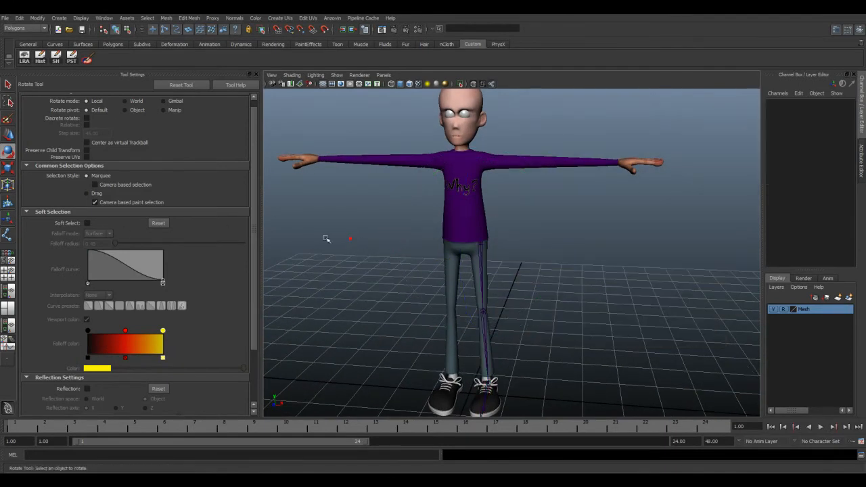
left_click(8, 234)
left_click_drag(521, 267, 574, 288, "alt")
key("space")
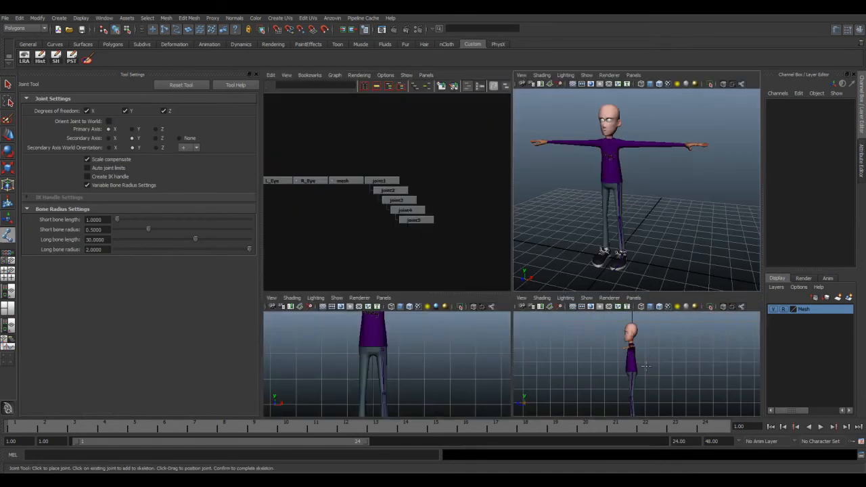
key("space")
middle_click_drag(551, 304, 497, 243, "alt")
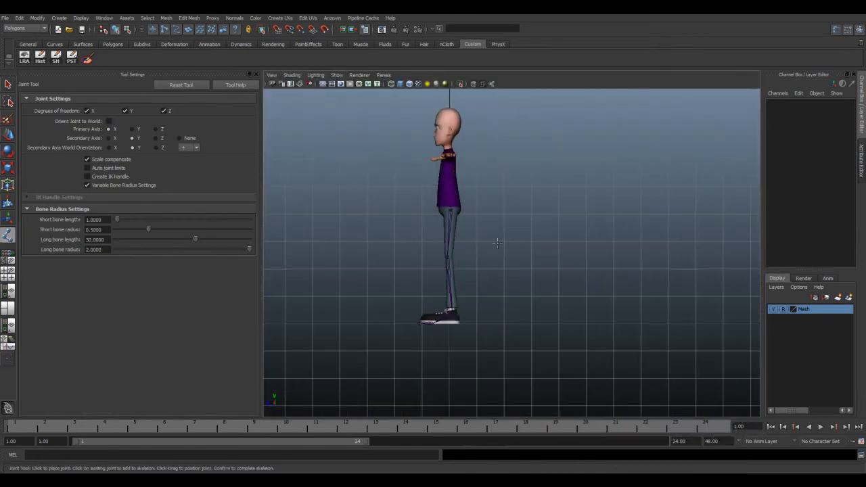
left_click(477, 214)
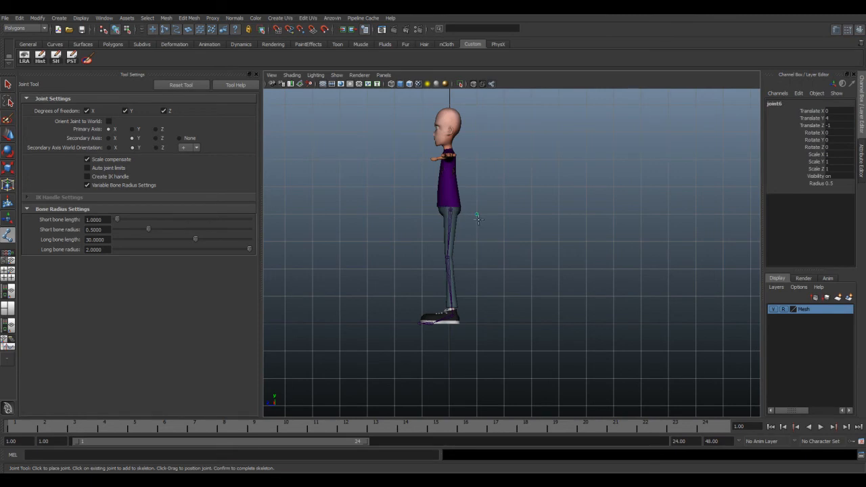
key("space")
left_click_drag(660, 203, 626, 176, "alt")
key("w")
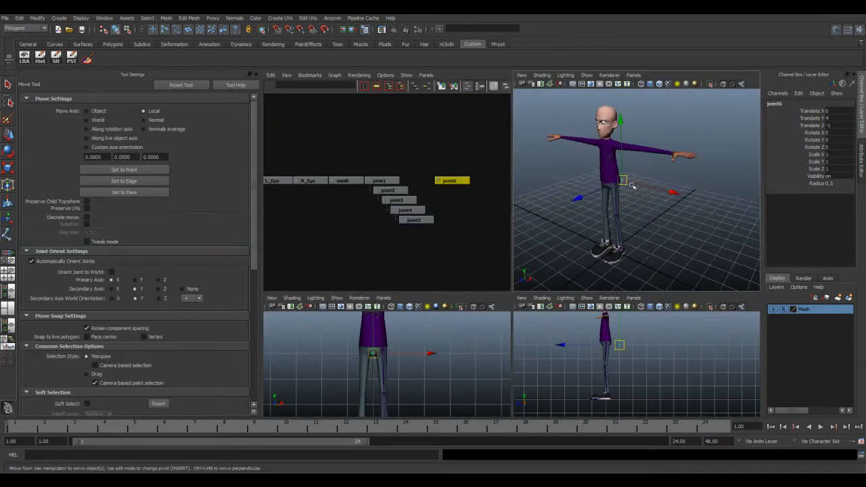
Step: Move the new joint into the pelvis, slightly above and behind the hip joint, at about Y 4.24, Z -0.14
key("space")
key("space")
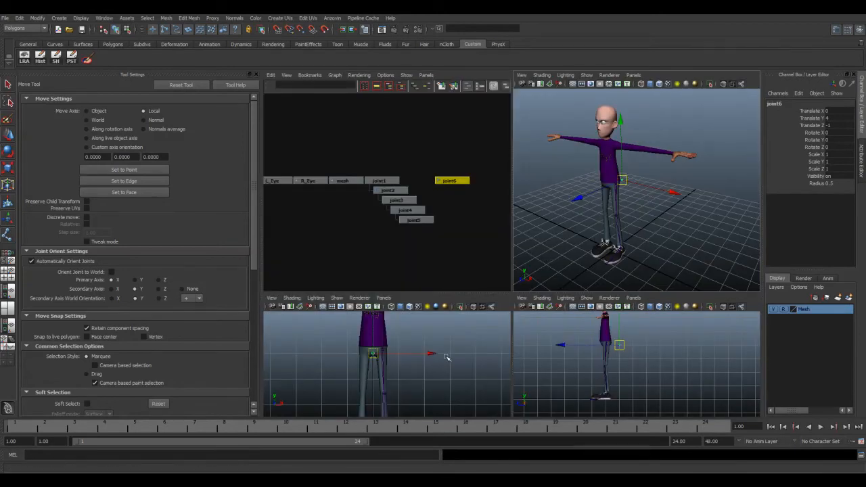
key("space")
left_click_drag(468, 254, 424, 244, "alt")
key("space")
key("space")
middle_click_drag(482, 261, 512, 286, "alt")
left_click_drag(519, 263, 490, 255)
right_click_drag(490, 255, 490, 279, "alt")
scroll(489, 280, "up", 5)
middle_click_drag(455, 264, 548, 284, "alt")
left_click_drag(467, 249, 488, 258)
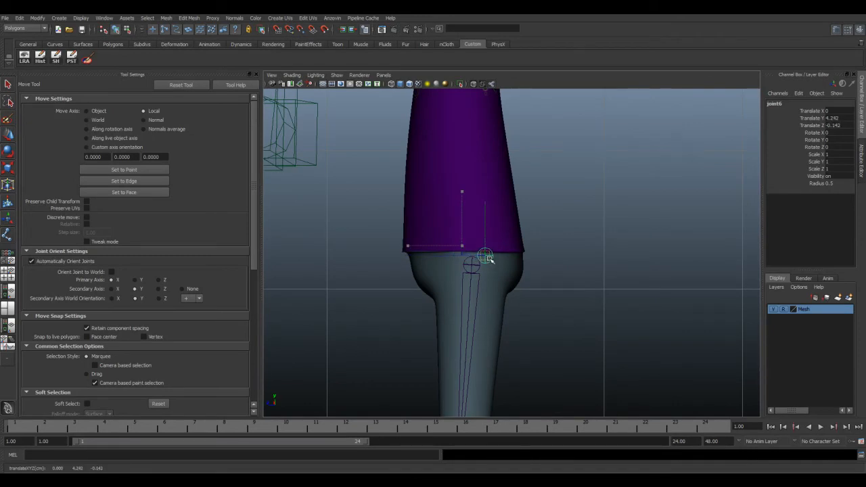
scroll(517, 255, "down", 10)
middle_click_drag(559, 234, 555, 268, "alt")
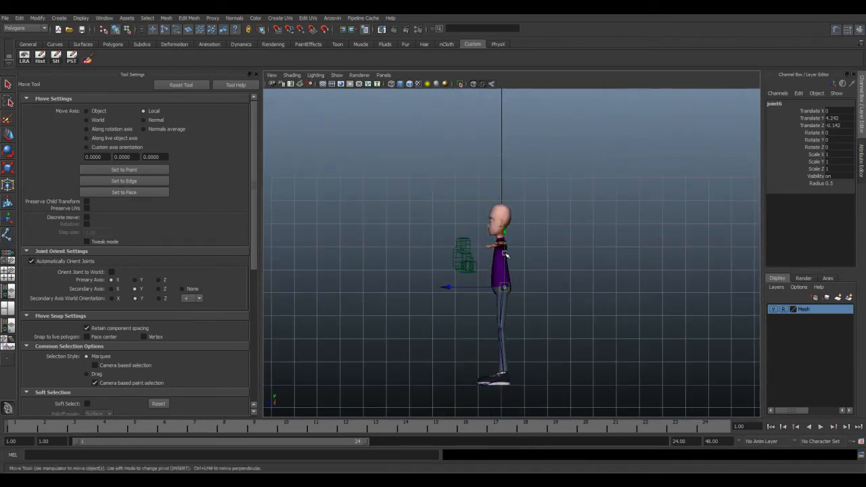
left_click_drag(501, 240, 512, 278)
key("ctrl+z")
Step: Parent the leg chain's hip joint under the new central pelvis joint
scroll(527, 291, "up", 4)
key("space")
key("space")
left_click_drag(507, 236, 566, 245, "alt")
left_click(498, 271)
left_click(476, 239)
key("f")
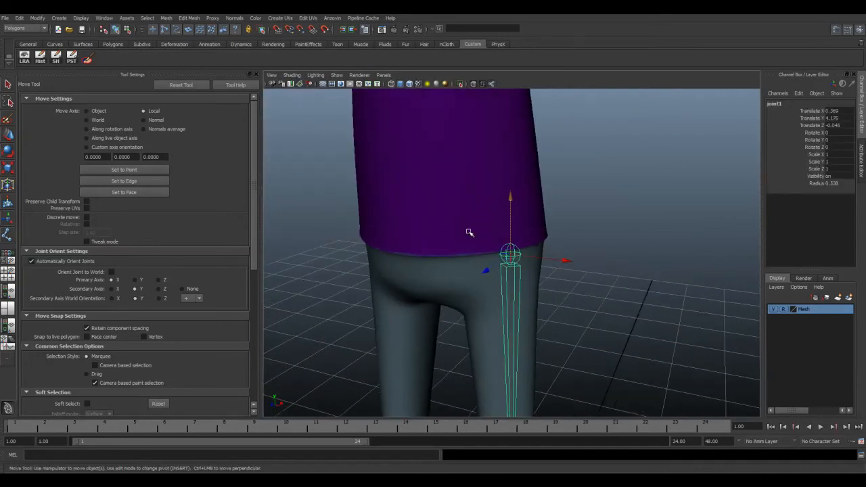
left_click(469, 233)
key("Up")
left_click(466, 227)
Step: Rename the central pelvis joint as Root
left_click_drag(735, 155, 576, 188, "alt")
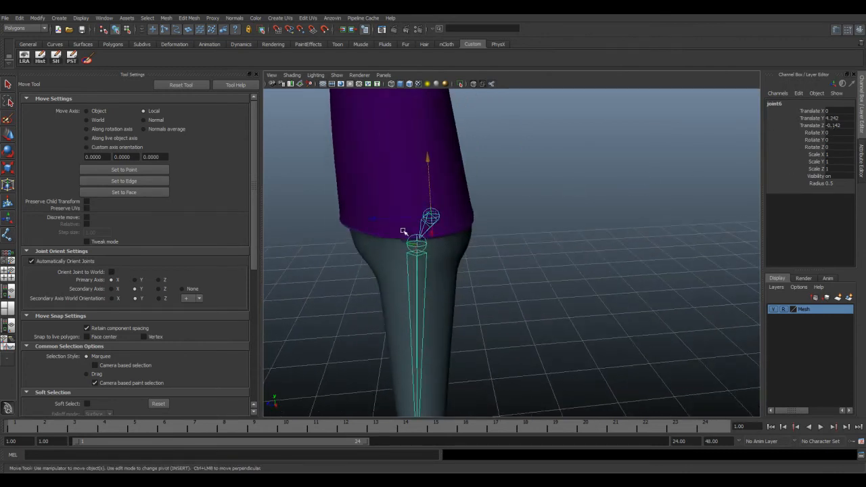
left_click_drag(434, 234, 455, 241, "alt")
scroll(457, 242, "down", 4)
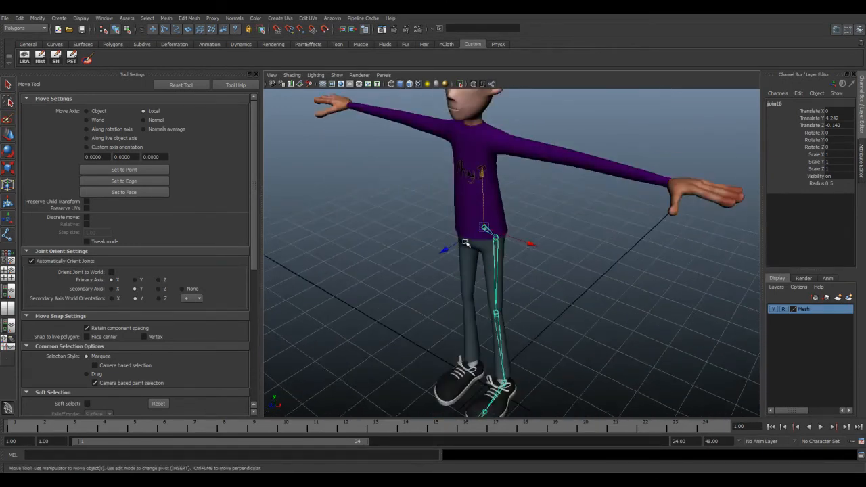
middle_click_drag(492, 252, 476, 227, "alt")
left_click_drag(476, 227, 455, 226, "alt")
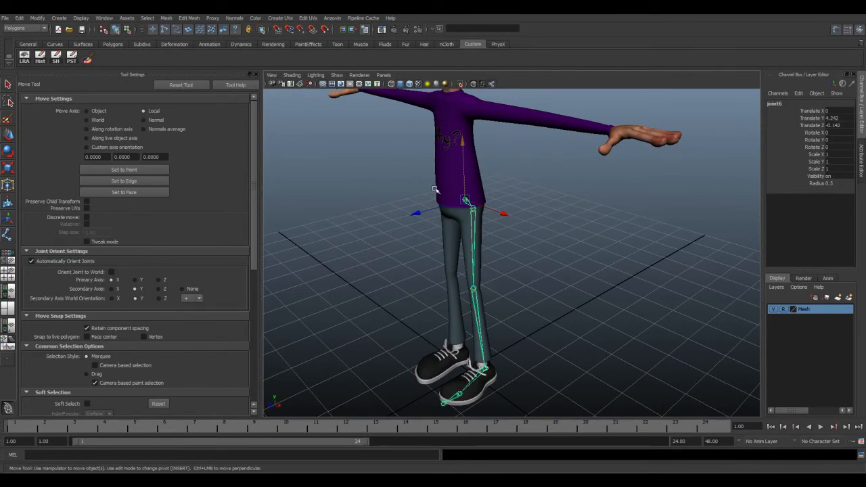
left_click(800, 103)
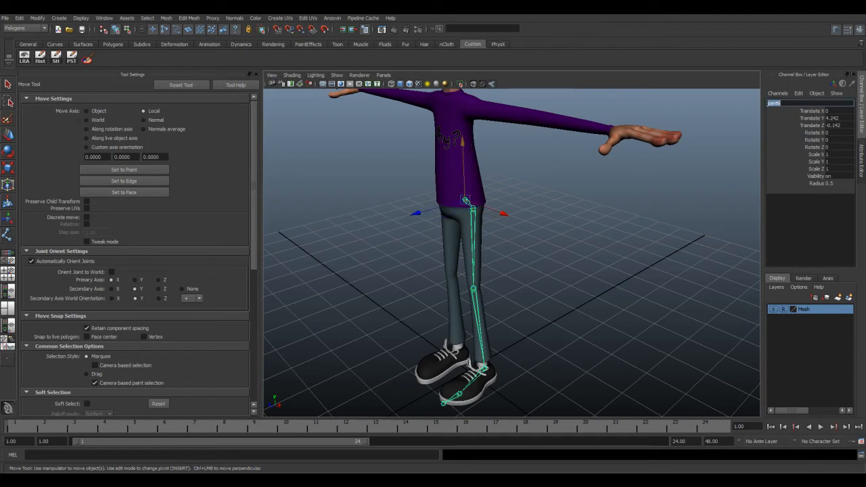
type("Ro")
left_click(667, 251)
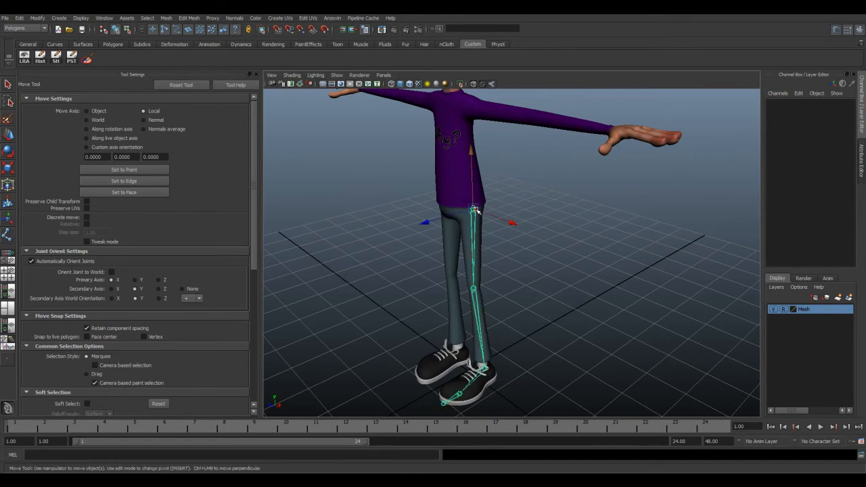
Step: Rename the hip joint as L_Hip and the knee joint as L_Knee
left_click(475, 211)
left_click(787, 103)
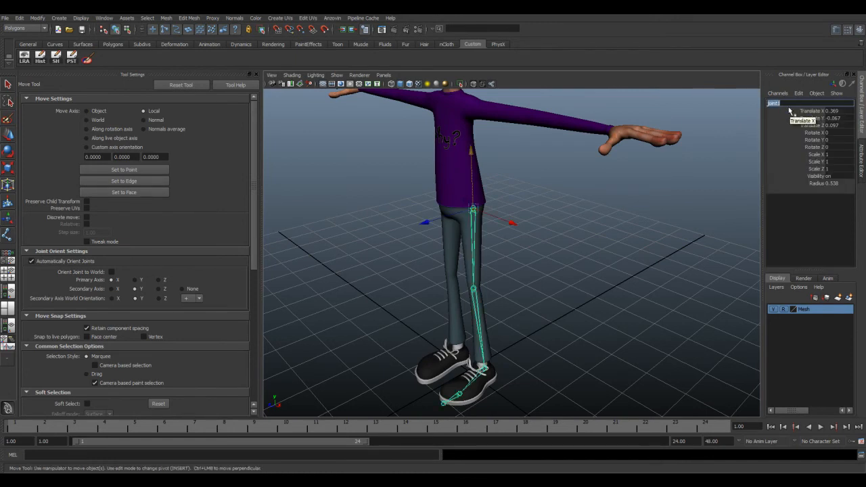
type("L_Knee")
left_click(518, 323)
left_click(477, 291)
left_click(795, 104)
type("L")
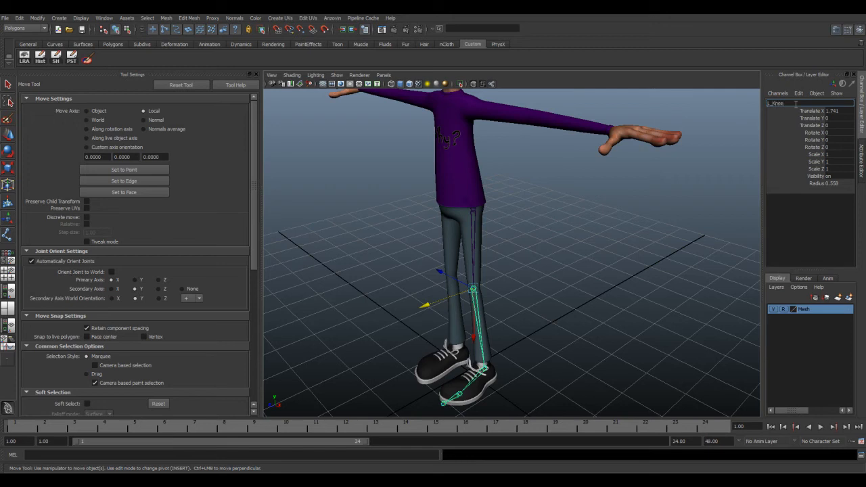
left_click(522, 336)
Step: Rename the ankle joint as L_Ankle
left_click(485, 369)
left_click(480, 293)
left_click(477, 297)
left_click(485, 369)
double_click(789, 104)
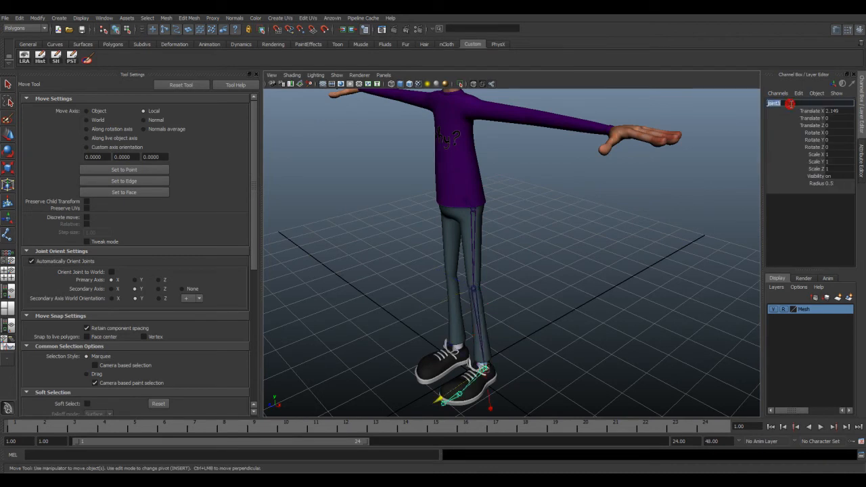
type("L_Ankle")
key("Return")
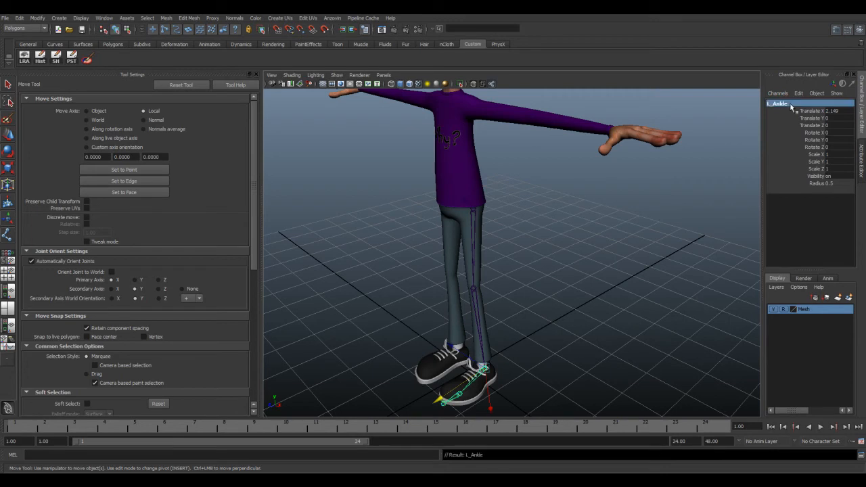
Step: Rename the joint at the ball of the foot as L_Ball
left_click(461, 394)
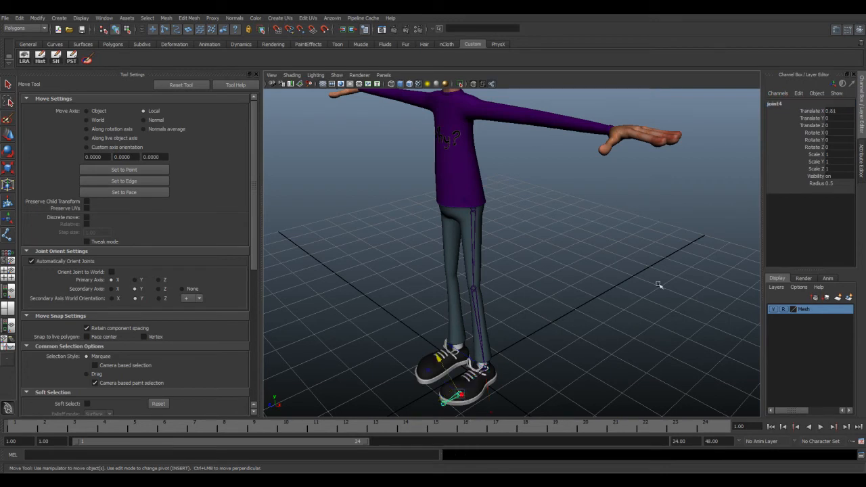
left_click(808, 104)
type("L_Bal")
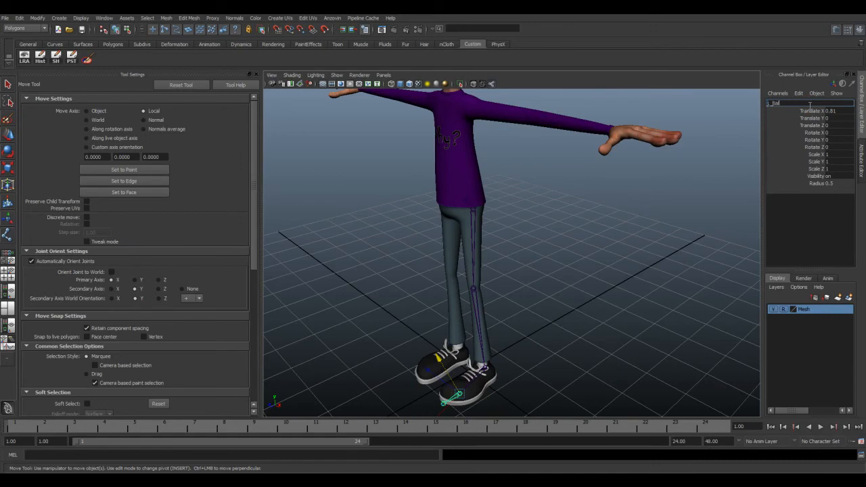
type("l")
key("Return")
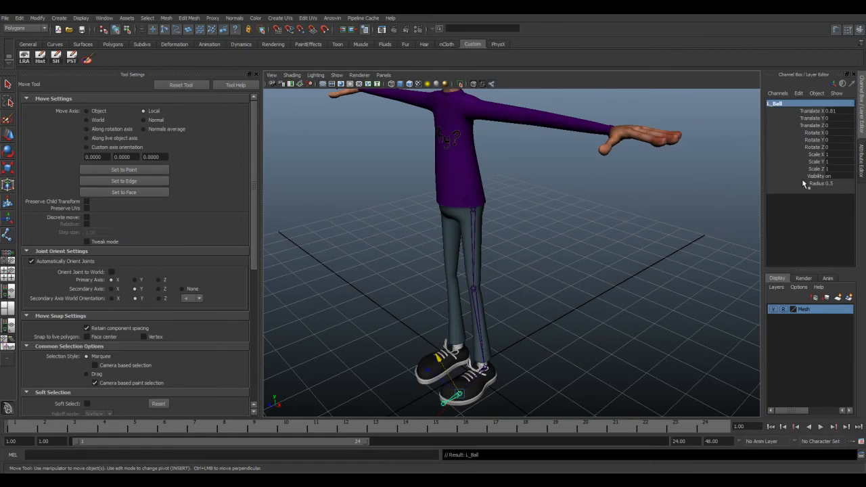
Step: Rename the end joint at the tip of the foot as L_Toe
left_click(445, 404)
left_click(792, 102)
type("L")
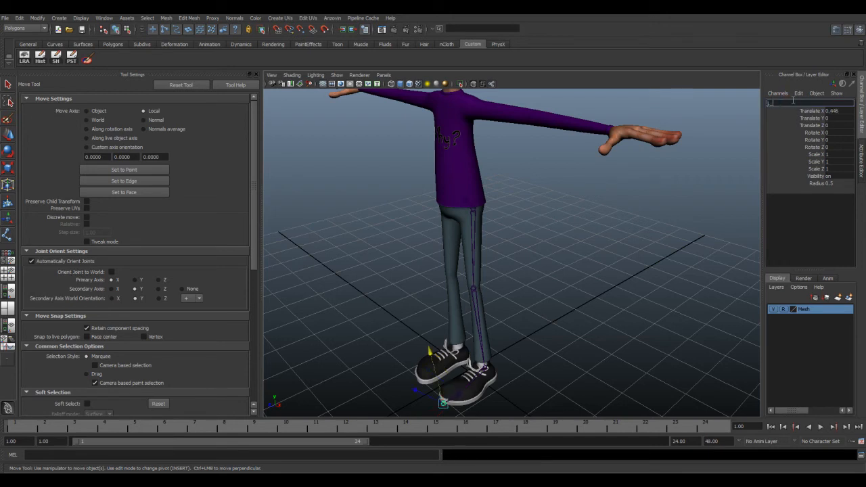
type("_Toe")
key("Return")
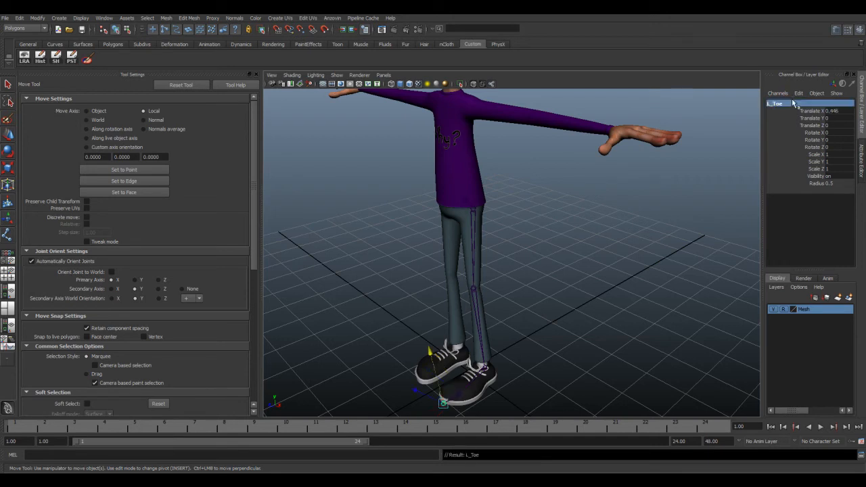
Step: Test how the leg bends by rotating the hip forward, the knee backward and then the ankle
left_click_drag(479, 238, 511, 238, "alt")
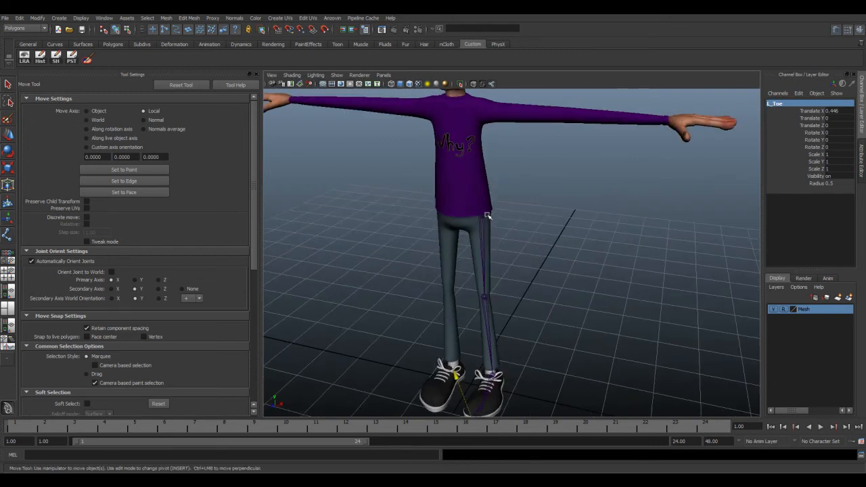
left_click(486, 217)
left_click_drag(532, 338, 517, 304, "alt")
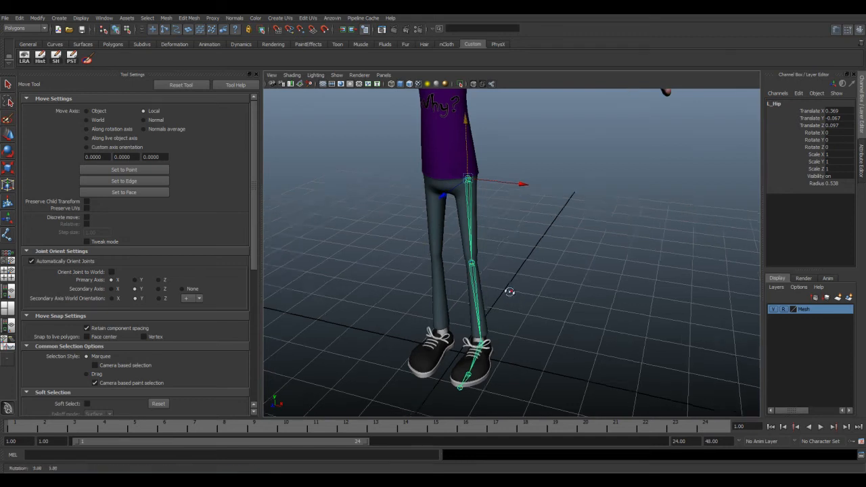
left_click_drag(514, 291, 454, 220, "alt")
left_click(8, 151)
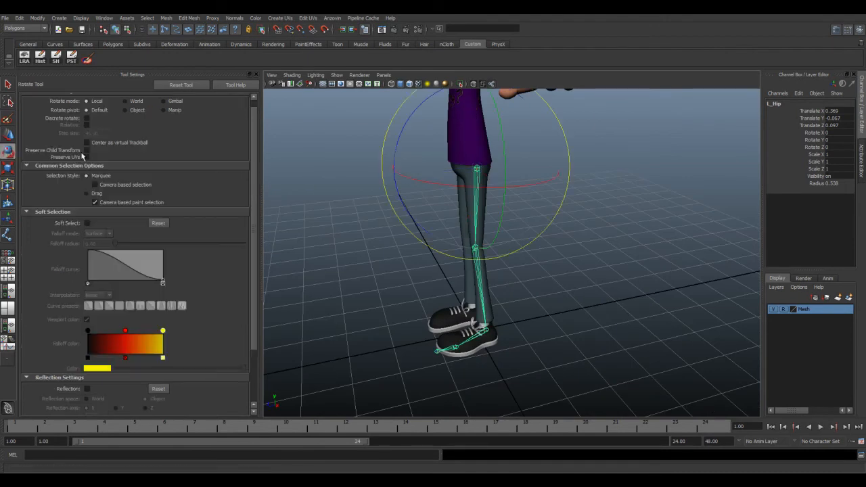
left_click_drag(397, 159, 402, 115)
key("Down")
left_click_drag(393, 175, 390, 253)
key("Down")
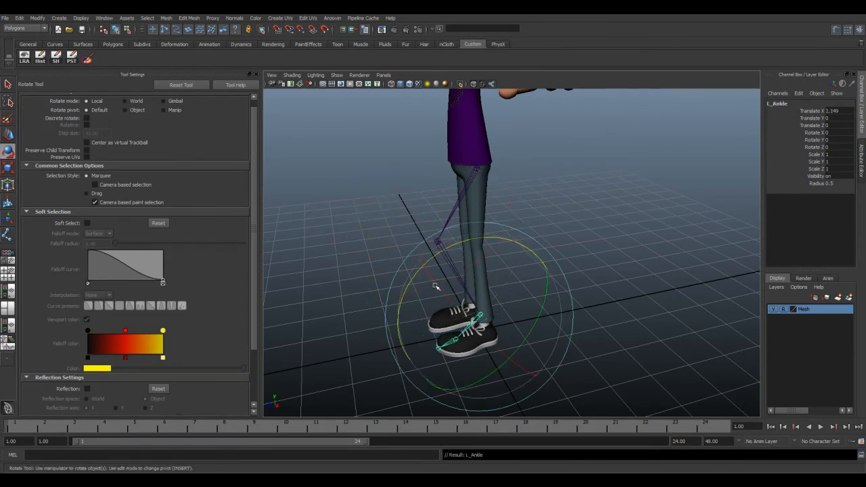
left_click_drag(469, 243, 439, 295)
Step: Undo the test rotations so the leg chain is back in its straight pose
key("ctrl+z")
key("ctrl+z")
key("ctrl+z")
key("ctrl+z")
key("ctrl+z")
key("ctrl+z")
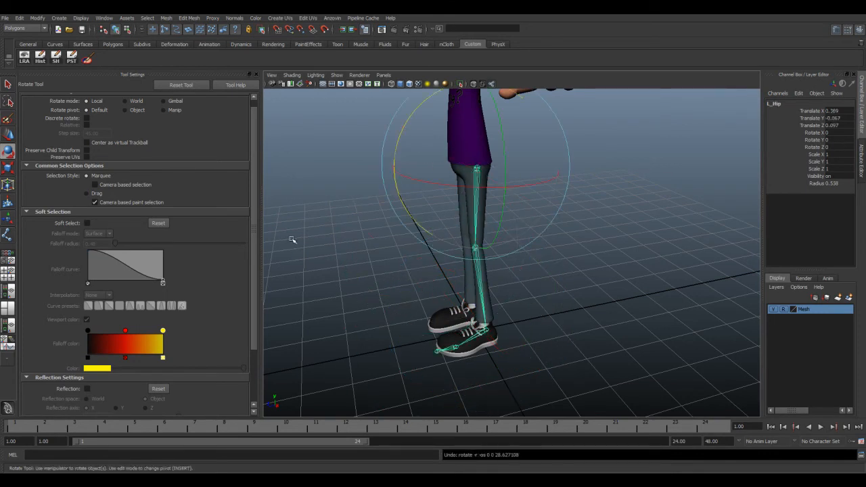
Step: Reset the IK Handle tool and try an ikSCsolver handle from the left hip to the left ankle
left_click_drag(300, 241, 332, 228, "alt")
key("space")
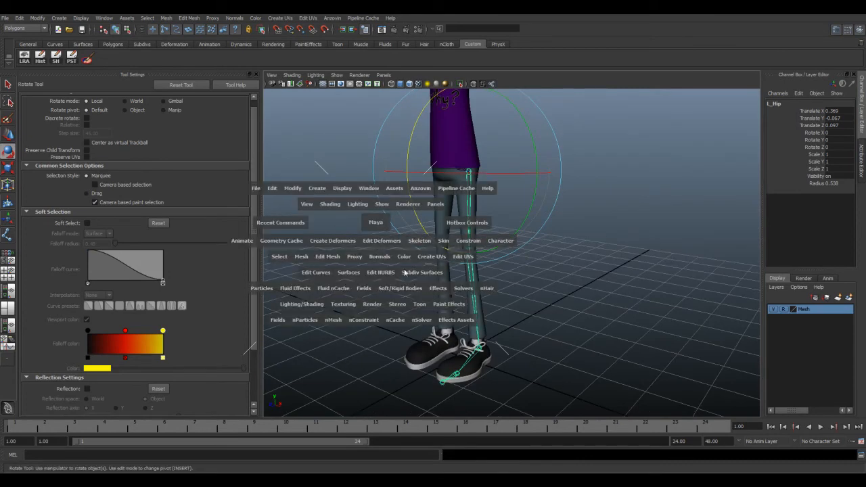
left_click_drag(423, 243, 485, 261)
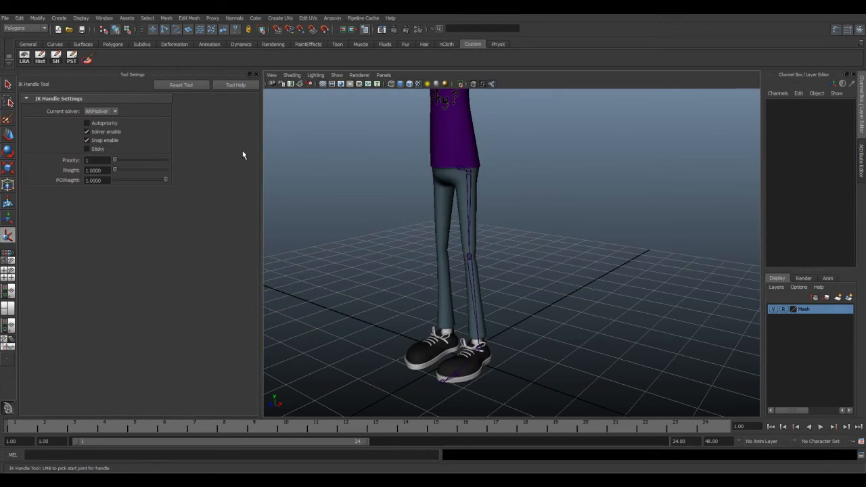
left_click(201, 86)
left_click(469, 169)
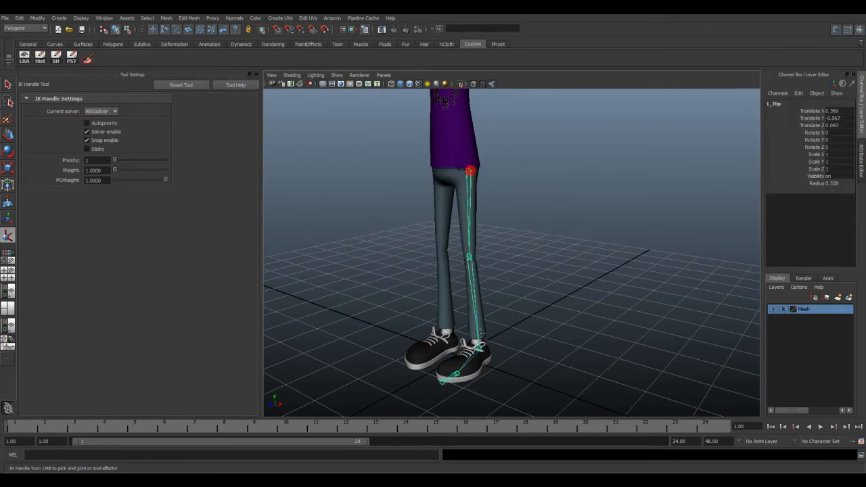
left_click(478, 344)
key("e")
key("w")
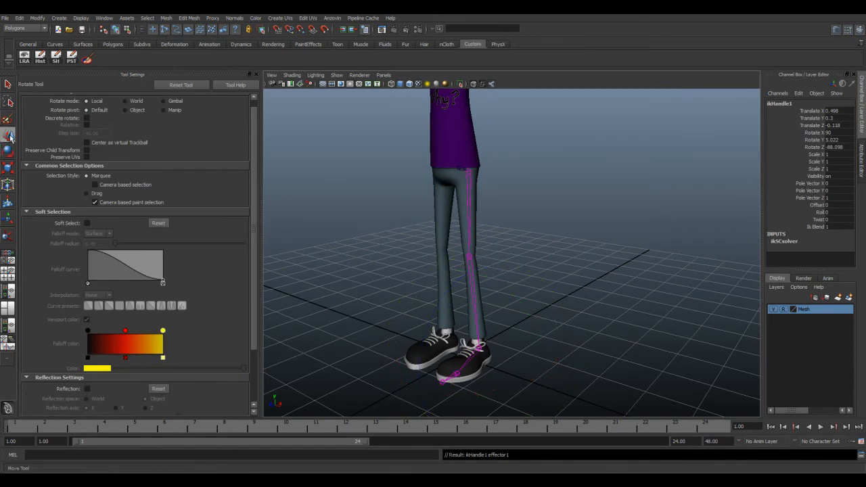
left_click(496, 285)
left_click(517, 290)
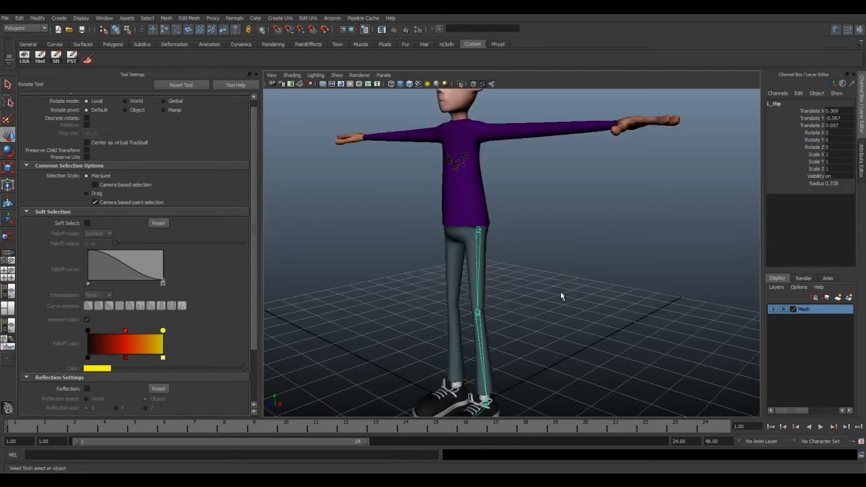
Step: Bring up the IK Handle tool settings and set the current solver to ikRPsolver
left_click_drag(509, 281, 502, 269, "alt")
scroll(502, 269, "down", 4)
middle_click_drag(503, 269, 504, 247, "alt")
left_click_drag(504, 248, 503, 270, "alt")
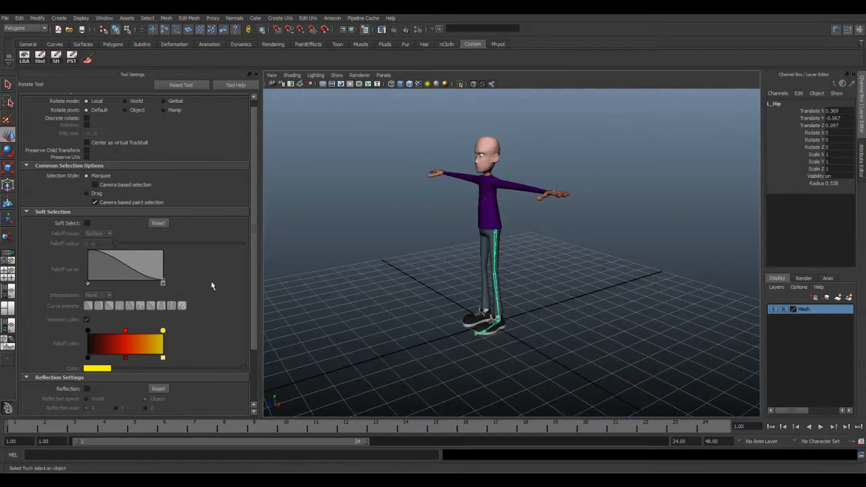
key("space")
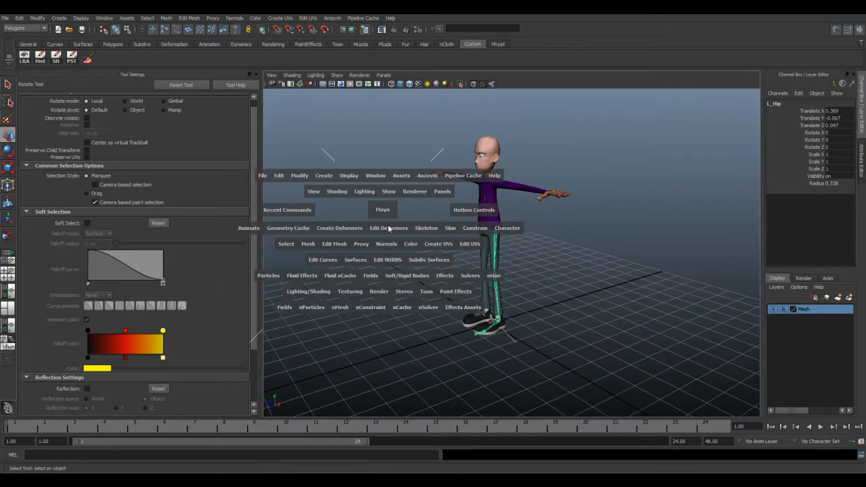
left_click(426, 228)
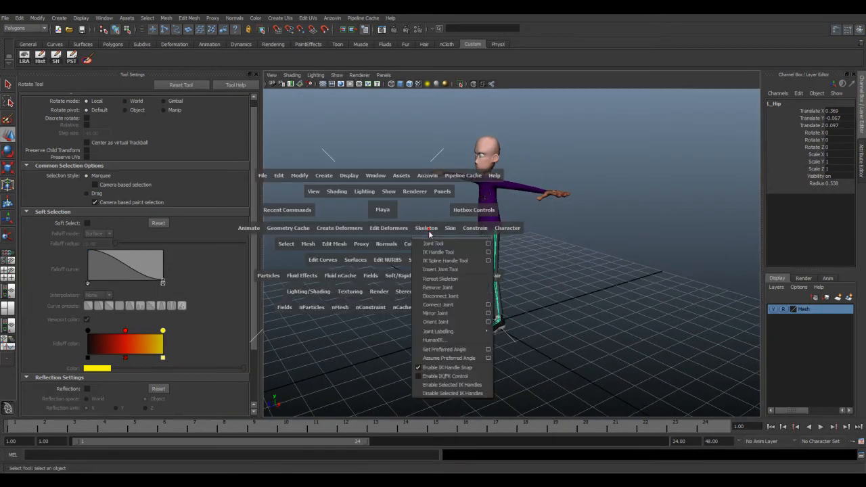
left_click(484, 252)
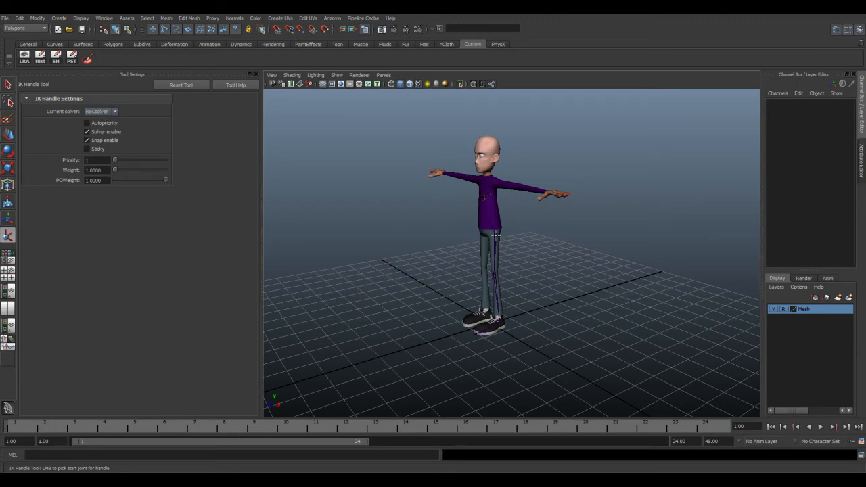
scroll(496, 231, "up", 5)
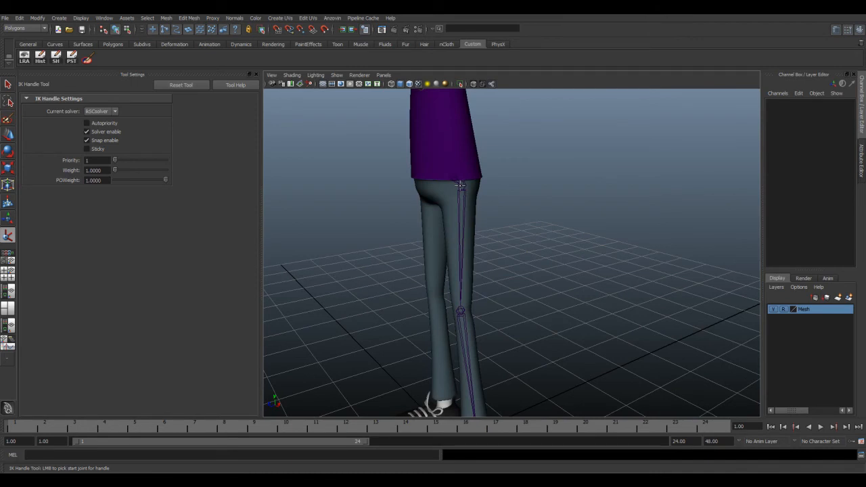
left_click(102, 112)
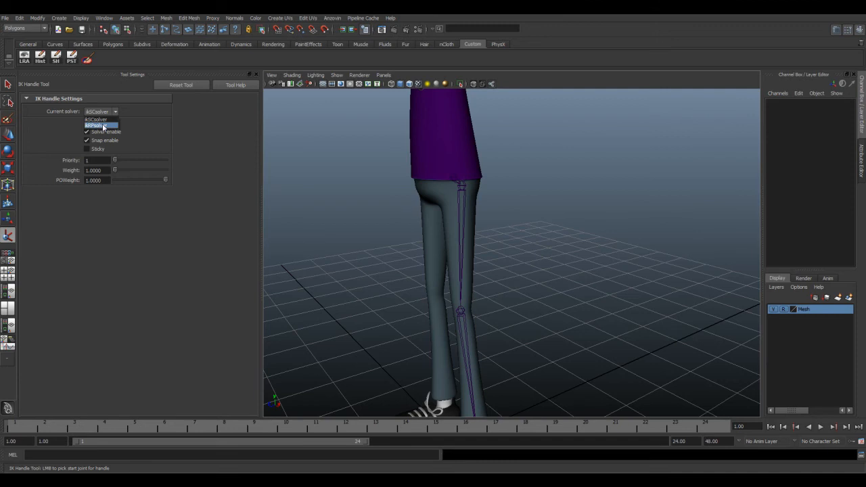
left_click(104, 127)
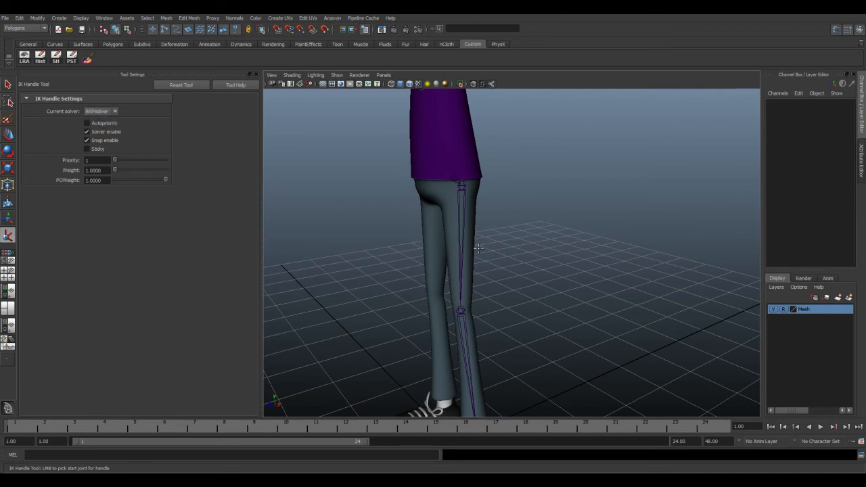
Step: Create an IK handle from the left hip joint to the left ankle joint
scroll(485, 247, "down", 4)
left_click_drag(485, 246, 477, 229, "alt")
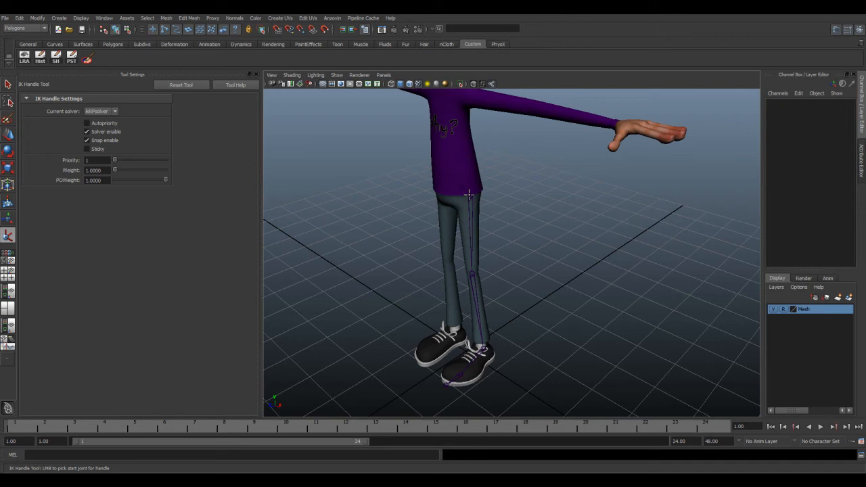
left_click(471, 196)
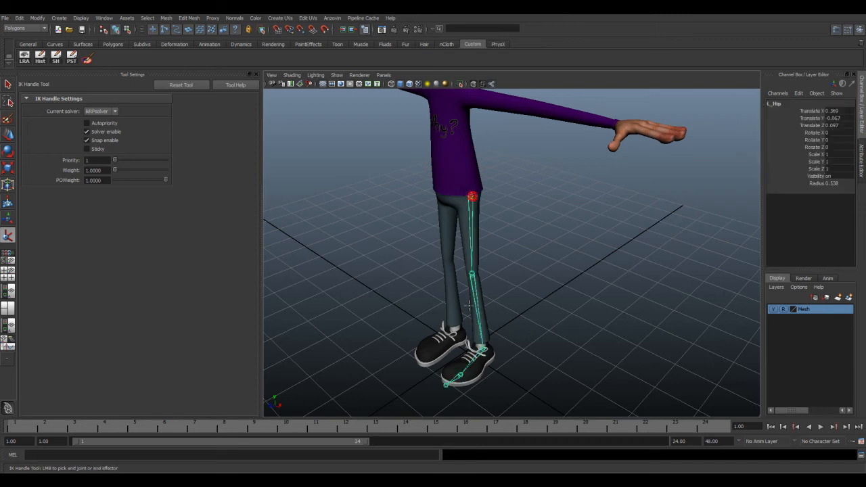
left_click(483, 346)
key("e")
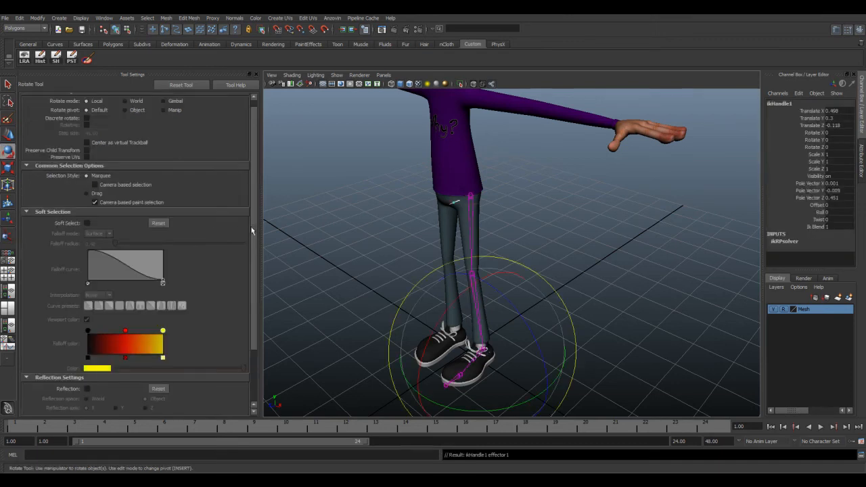
Step: Show the IK handle's manipulator and move its pole vector forward and sideways, to about X 1.533 and Z 2.098
middle_click_drag(446, 266, 471, 246, "alt")
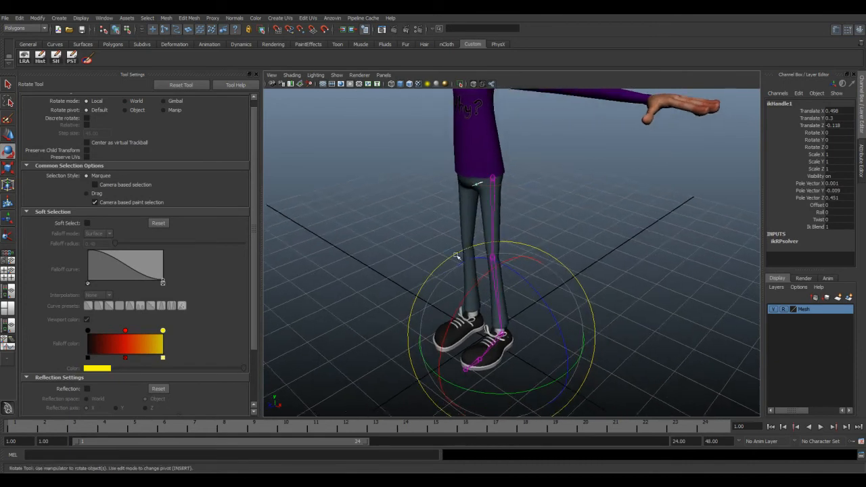
key("t")
left_click_drag(424, 265, 414, 268, "alt")
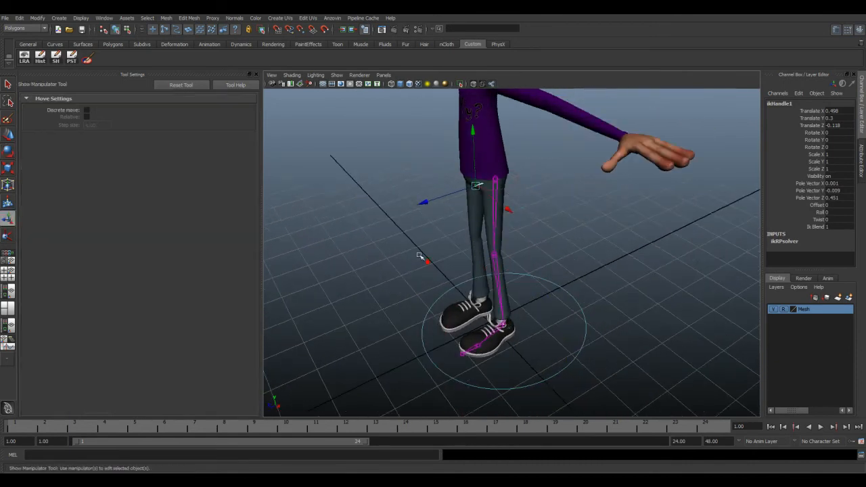
left_click_drag(424, 203, 340, 247)
left_click_drag(389, 257, 541, 304, "alt")
left_click_drag(506, 196, 499, 192, "alt")
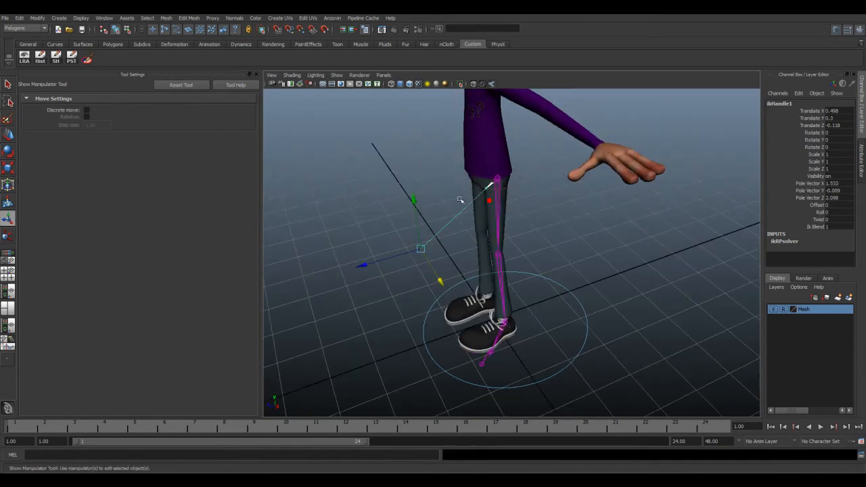
Step: Raise the ankle IK handle to about Translate Y 1.837 to bend the left knee
left_click(595, 248)
left_click(509, 325)
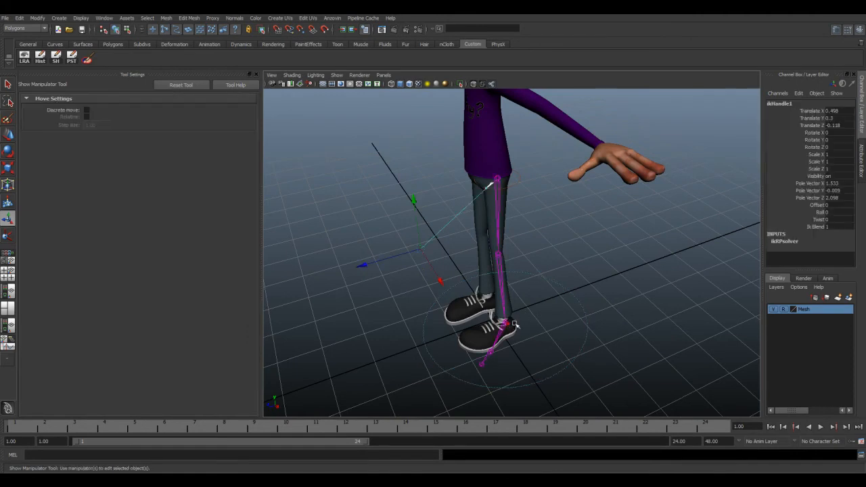
left_click(9, 134)
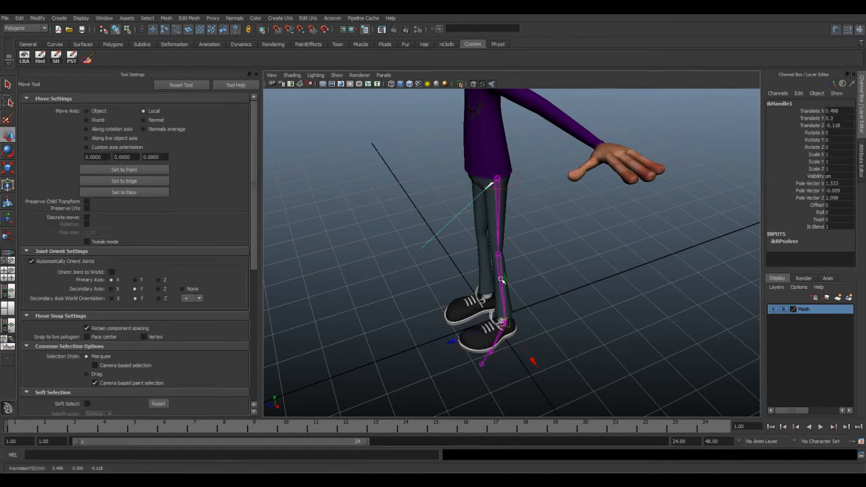
left_click(533, 313)
left_click(508, 324)
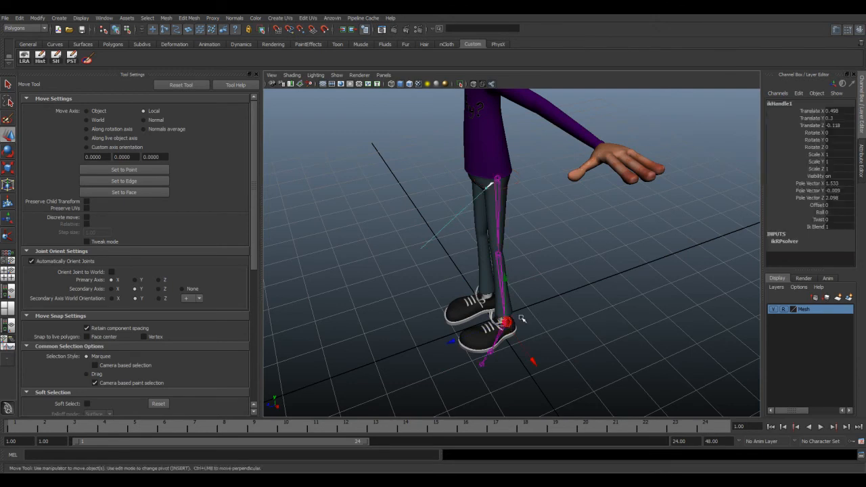
left_click_drag(505, 279, 506, 227)
mouse_move(465, 264)
left_mouse_down("alt")
mouse_move(488, 258)
mouse_move(477, 256)
left_mouse_up("alt")
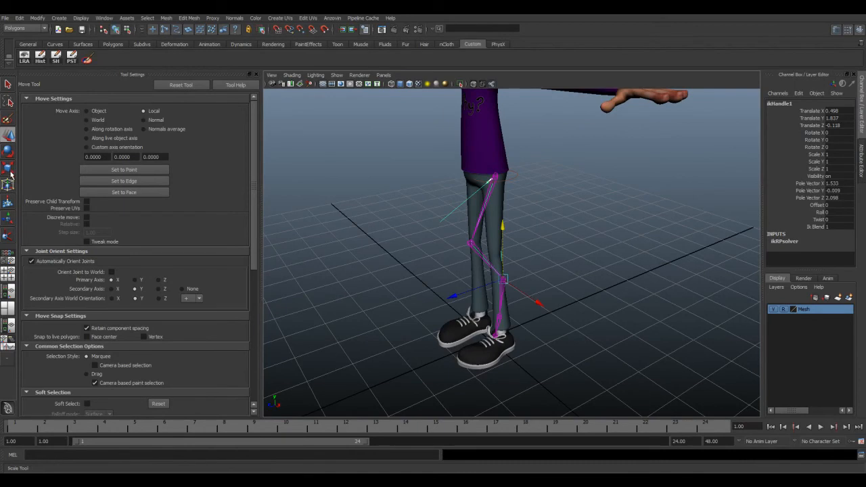
Step: Test how the bent knee follows the pole vector by moving the pole vector around with the handle's manipulator
left_click(8, 218)
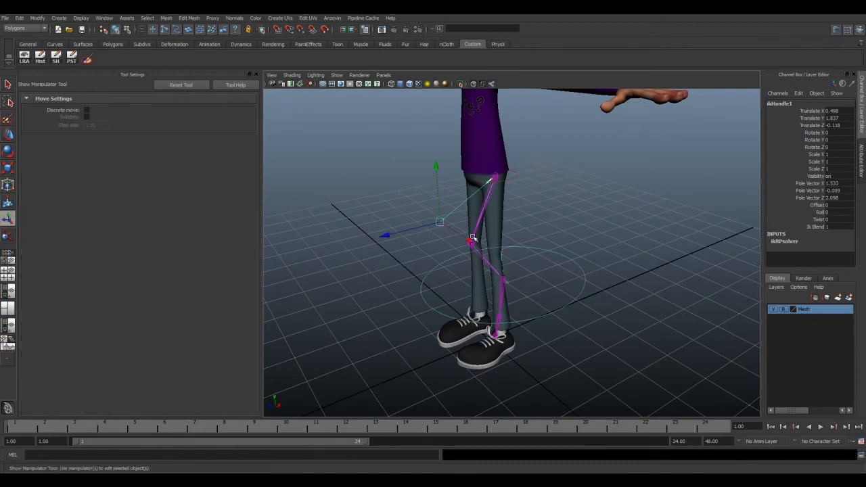
left_click_drag(508, 235, 499, 234, "alt")
left_click(431, 225)
left_click_drag(377, 237, 350, 246)
left_click_drag(402, 263, 473, 271, "alt")
left_click_drag(534, 263, 494, 274)
Step: Undo the pole vector and IK handle tests back to the plain left leg joint chain, and select the left hip
key("ctrl+z")
key("ctrl+z")
key("ctrl+z")
key("ctrl+z")
key("ctrl+z")
key("ctrl+z")
key("ctrl+z")
key("ctrl+z")
key("ctrl+z")
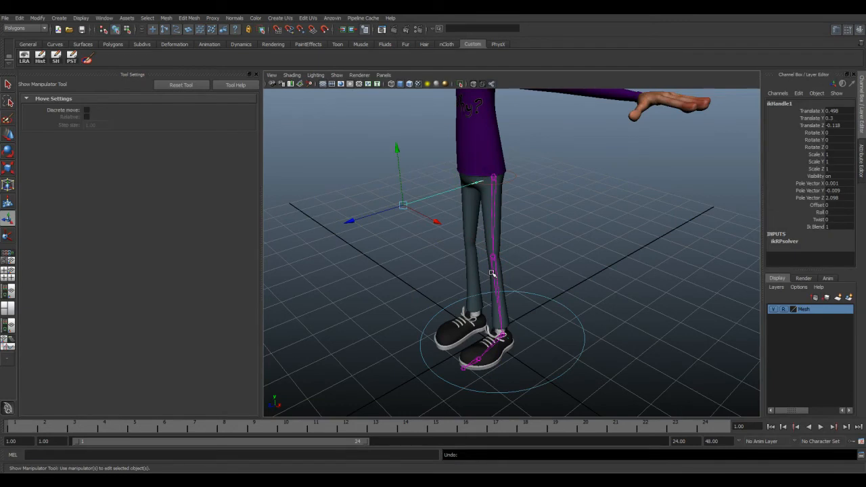
left_click_drag(492, 273, 528, 266, "alt")
left_click(492, 257)
left_click(499, 177)
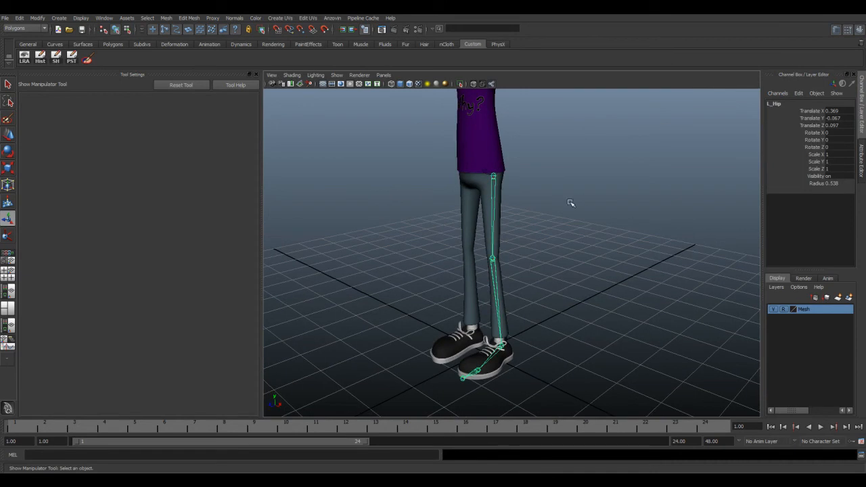
Step: Reset the IK Handle tool settings, choose ikRPsolver as the current solver, and switch to the Move tool
key("space")
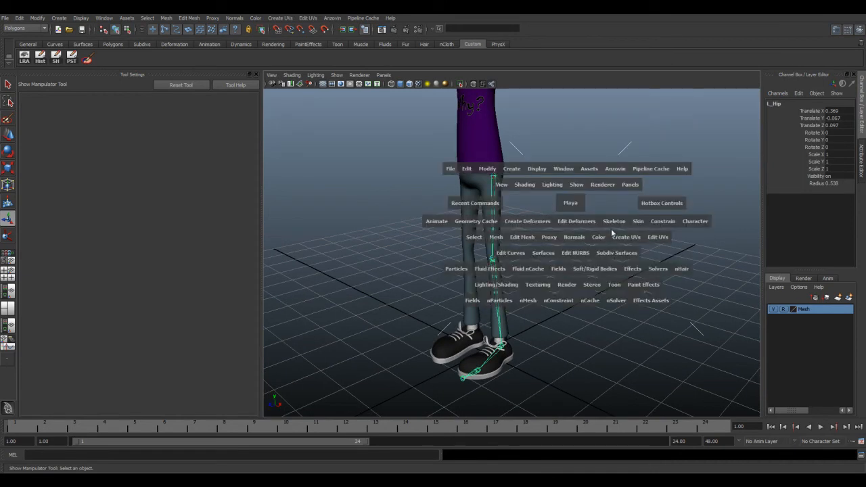
left_click(609, 226)
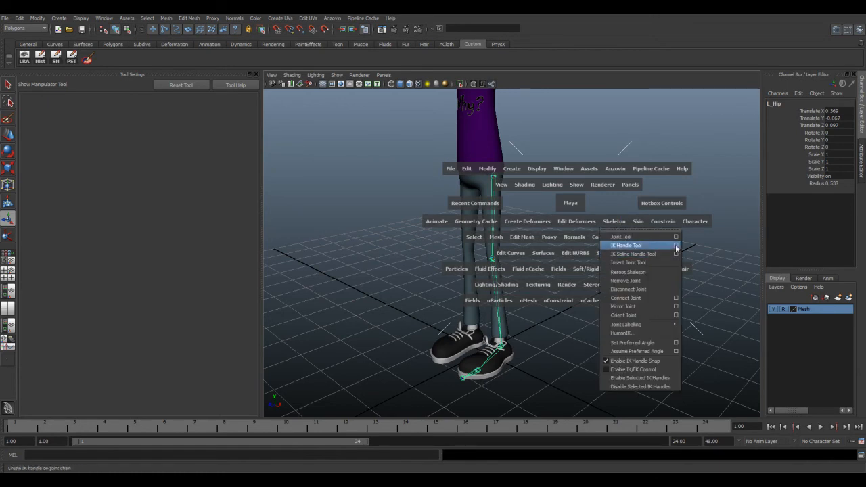
left_click(653, 245)
left_click(95, 113)
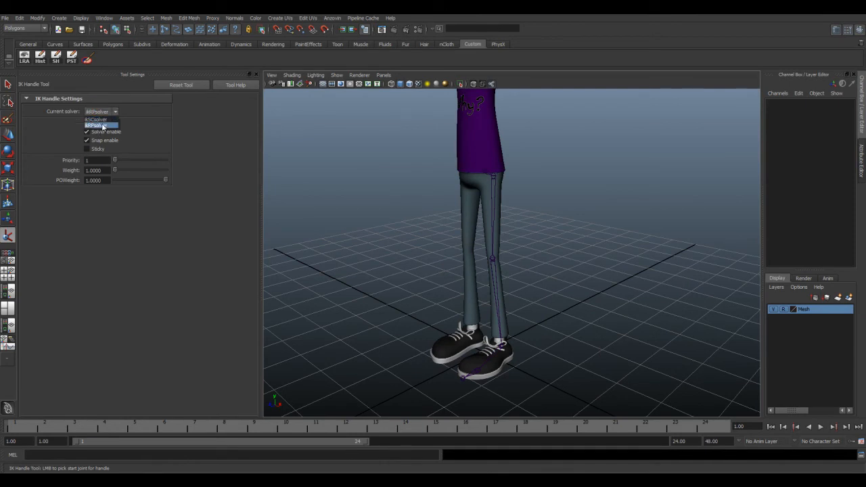
left_click(103, 126)
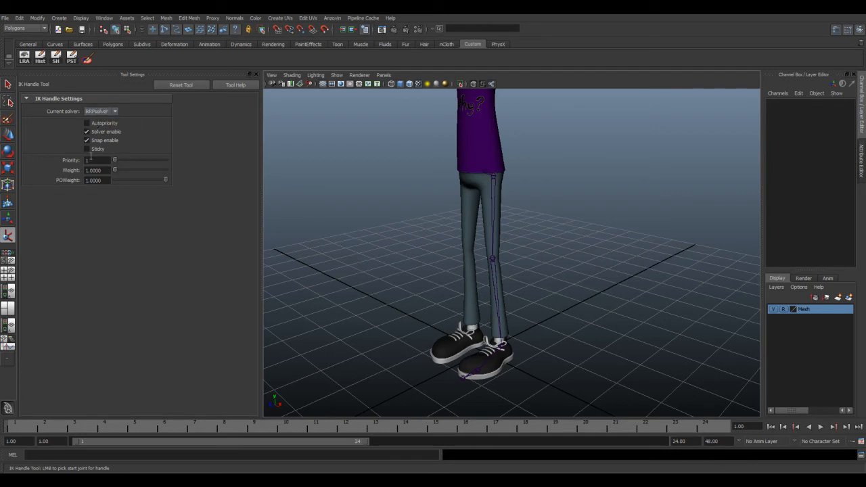
left_click(180, 84)
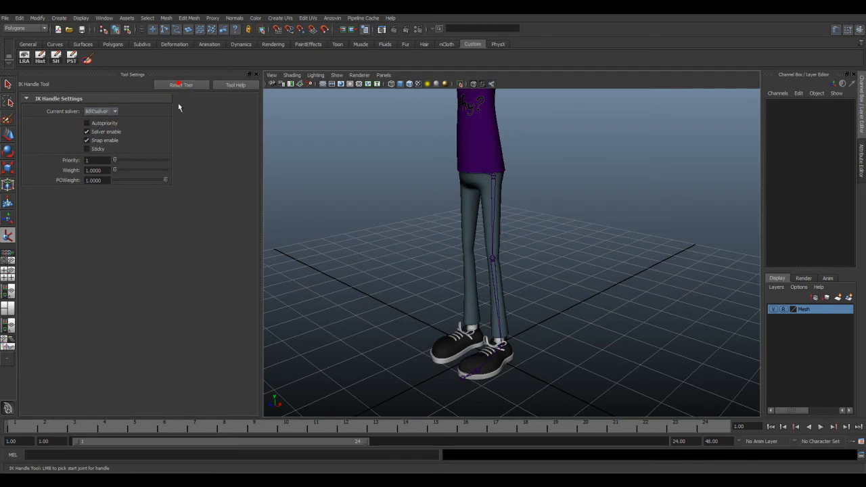
left_click(97, 113)
left_click(102, 127)
left_click(9, 135)
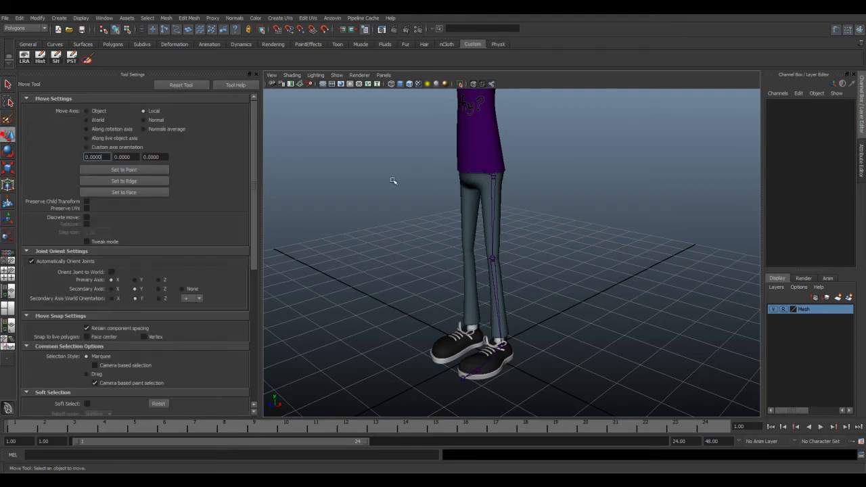
Step: Select the left hip joint, bring up the Mirror Joint options and reset them to their defaults
left_click(492, 178)
left_click_drag(485, 199, 496, 205, "alt")
key("space")
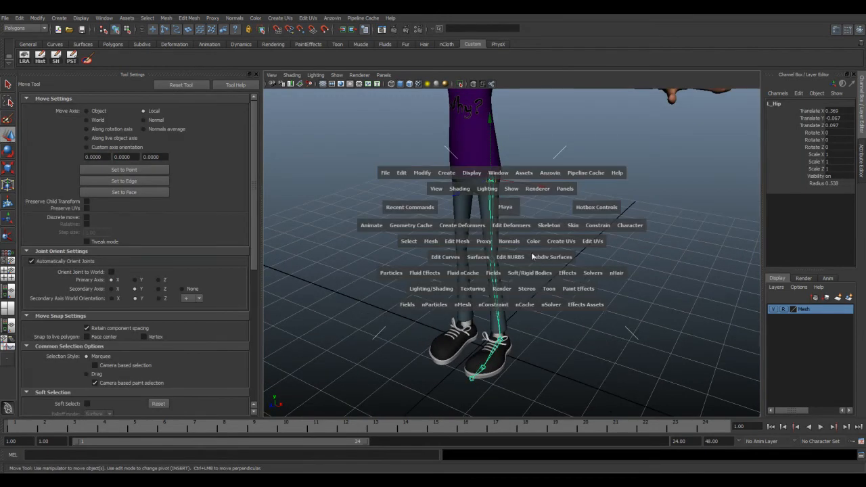
left_click(553, 226)
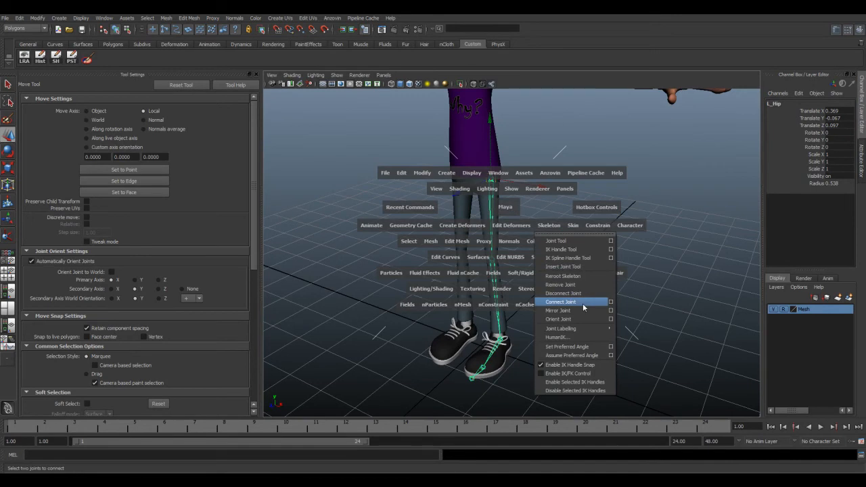
left_click(611, 310)
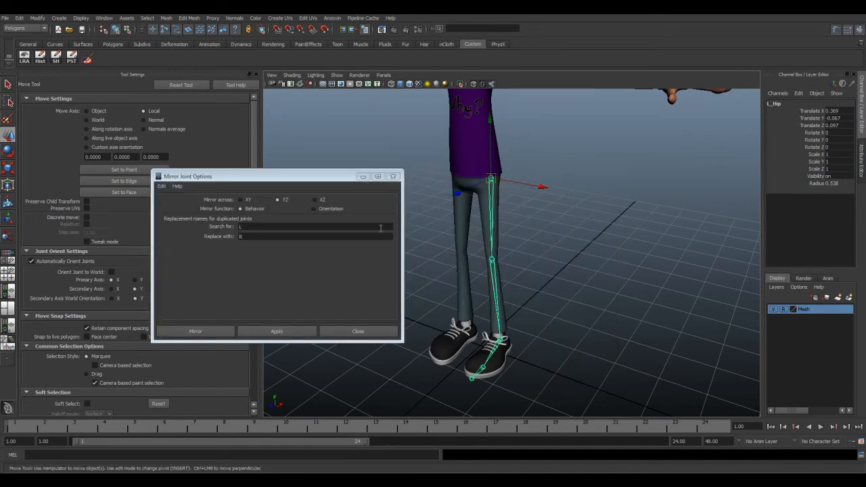
mouse_move(271, 177)
left_mouse_down()
mouse_move(486, 225)
mouse_move(330, 209)
mouse_move(282, 172)
left_mouse_up()
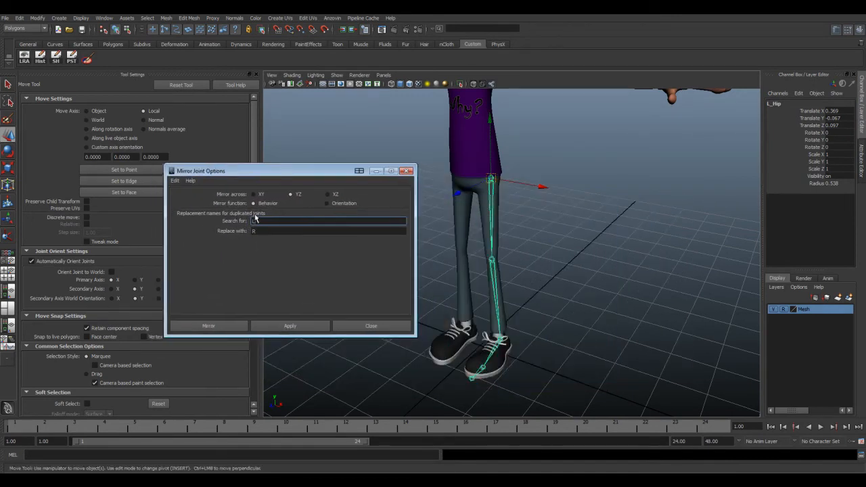
left_click(174, 180)
left_click(190, 198)
Step: Mirror the left leg chain across YZ with the Behavior function, leaving the replacement names blank
left_click(290, 194)
left_click(269, 218)
left_click(312, 325)
left_click_drag(406, 237, 535, 240, "alt")
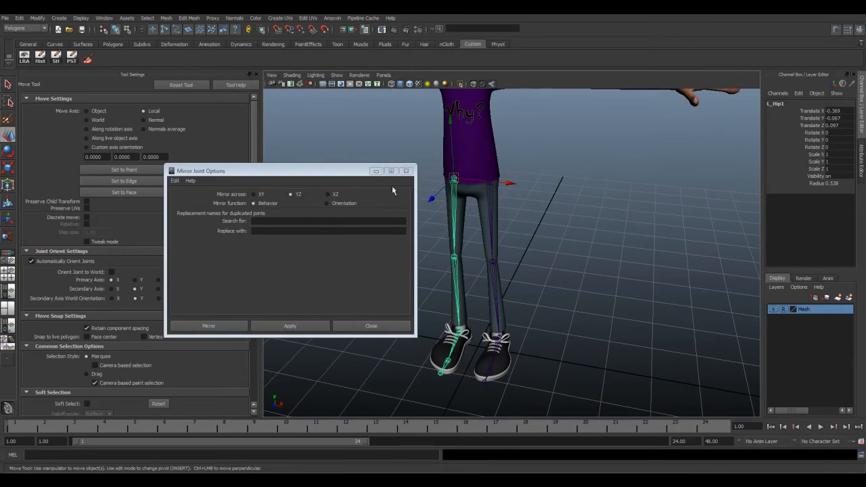
left_click_drag(539, 268, 570, 282, "alt")
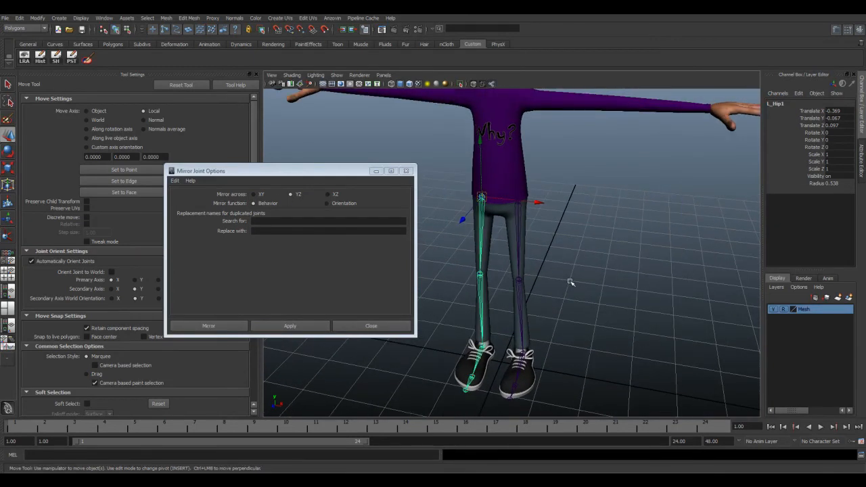
Step: Mirror the left leg chain from the hip across YZ with Behavior, replacing L_ with R_ in the duplicated joint names
left_click(571, 282)
left_click(518, 200)
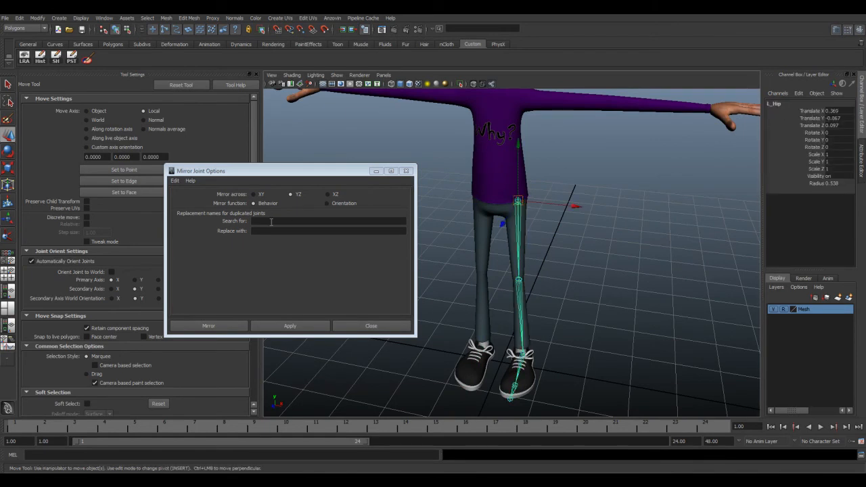
left_click(264, 220)
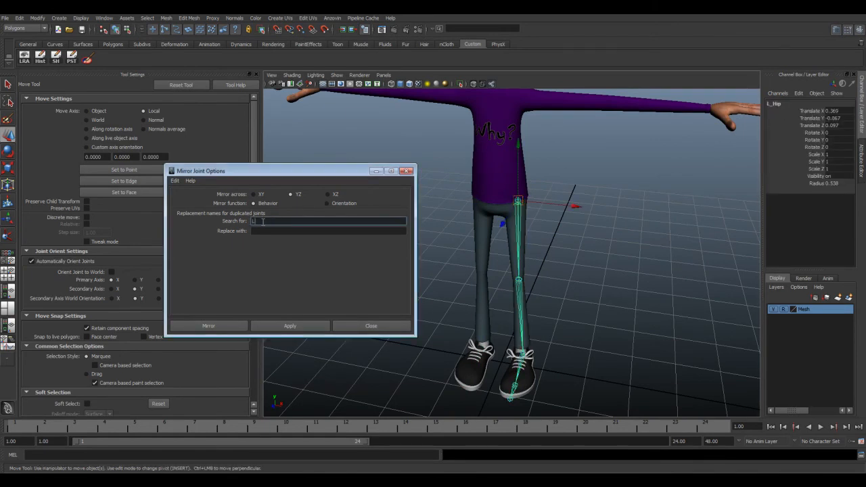
left_click(263, 231)
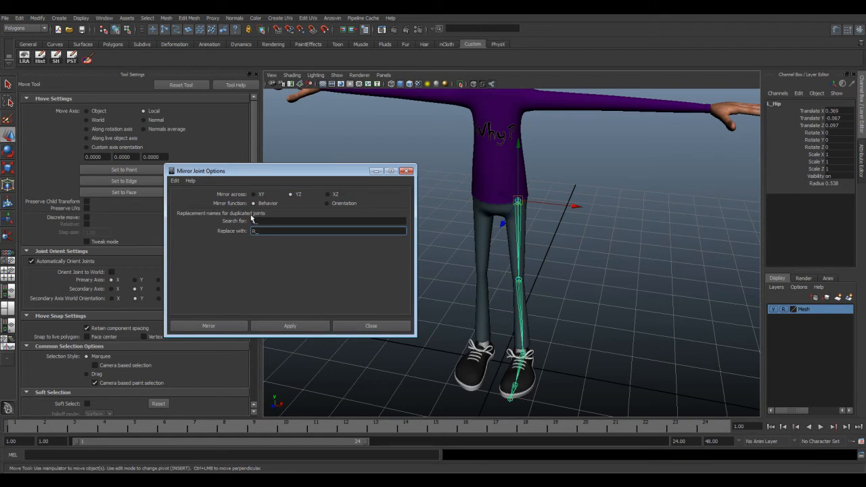
mouse_move(262, 222)
left_mouse_down()
mouse_move(232, 235)
mouse_move(253, 222)
left_mouse_up()
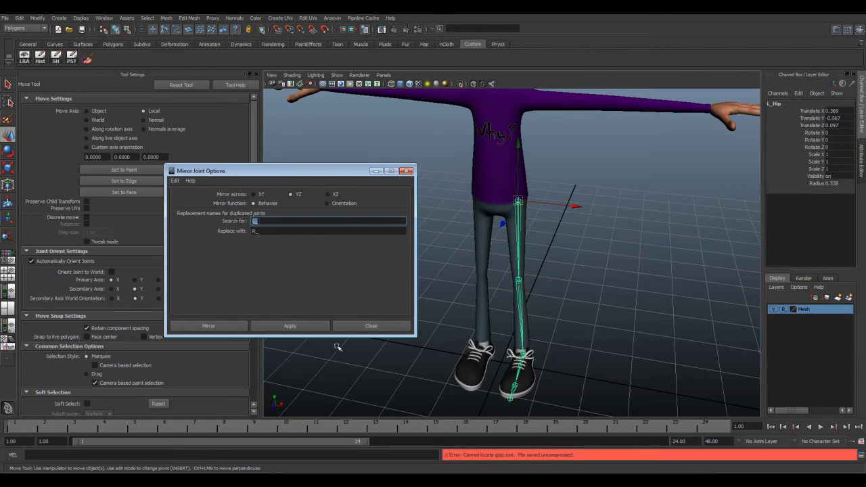
left_click(290, 325)
Step: Check the names of the left and right hip joints, and close the Mirror Joint options
left_click_drag(440, 271, 523, 201, "alt")
left_click(524, 201)
left_click(485, 195)
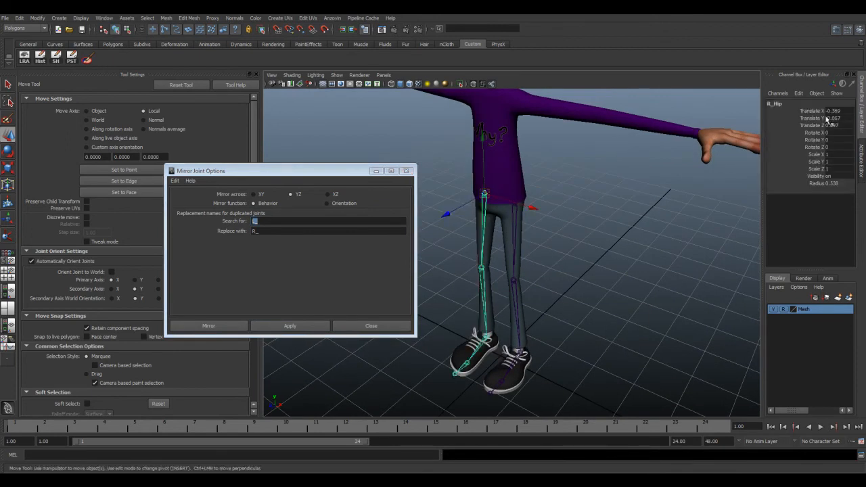
left_click(515, 214)
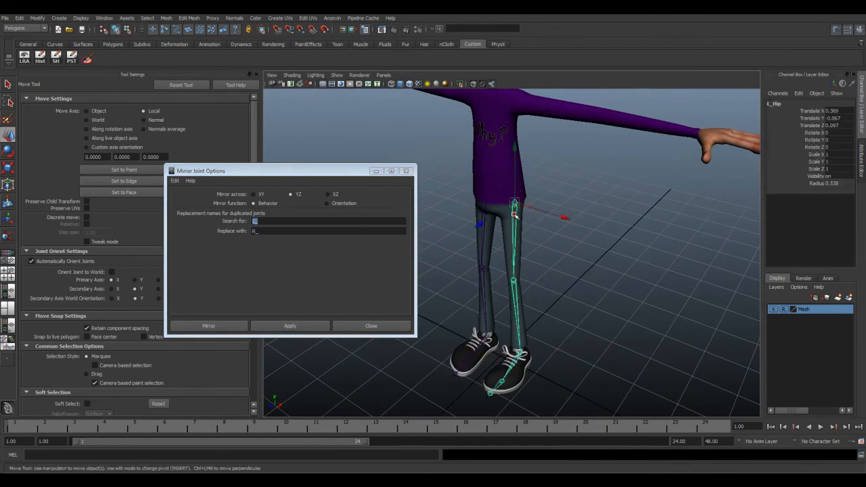
left_click_drag(521, 226, 532, 223, "alt")
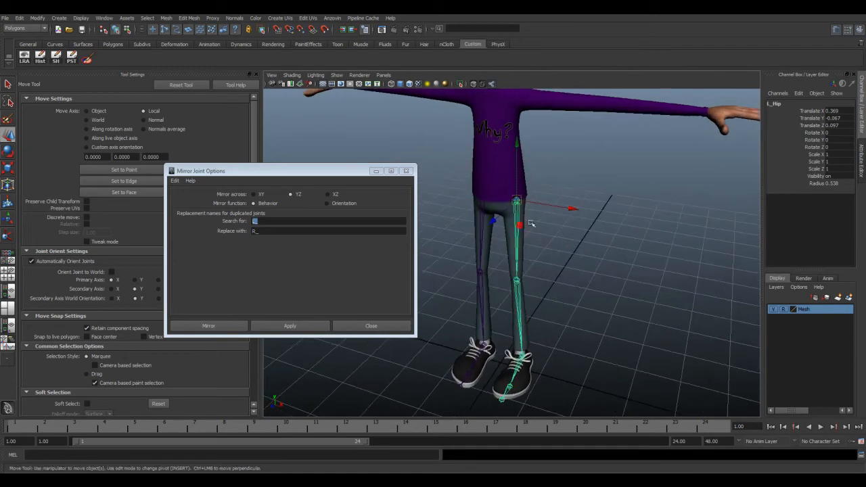
left_click(406, 171)
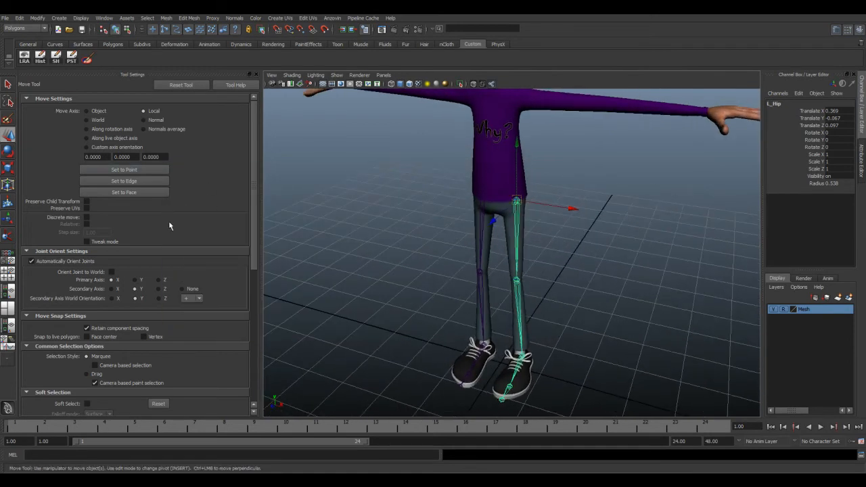
Step: Create an IK handle from the left hip to the left ankle using ikRPsolver with Sticky enabled
key("space")
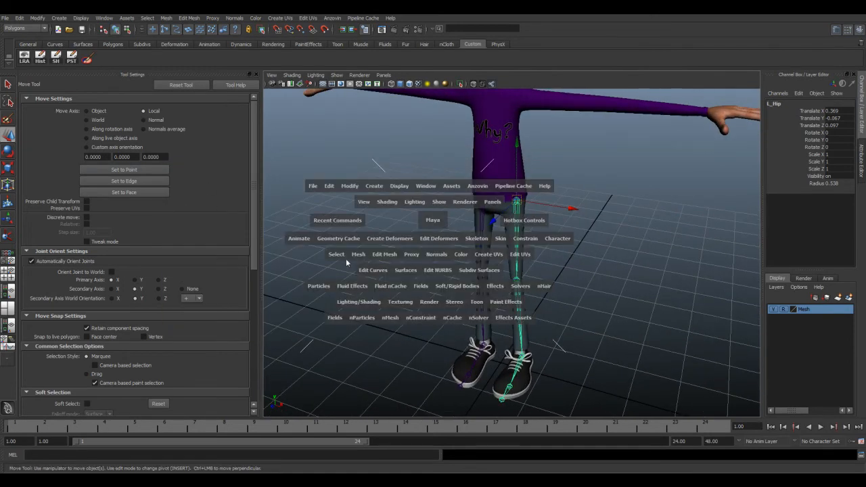
left_click(476, 238)
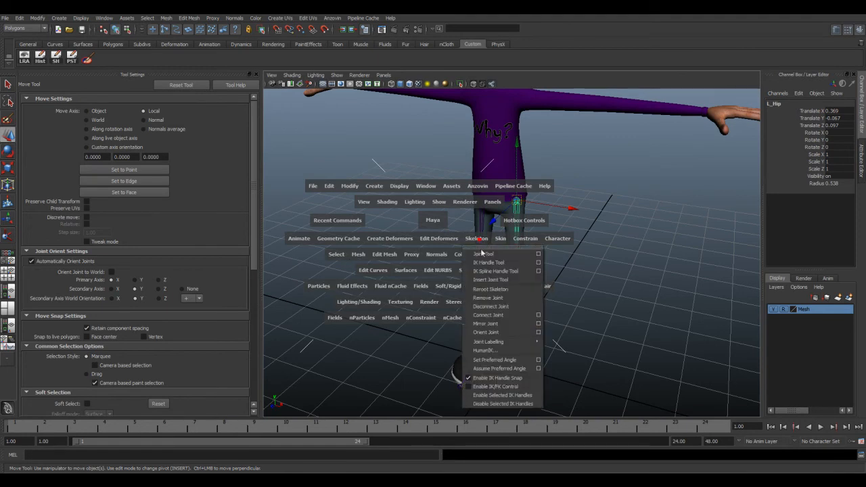
left_click(529, 263)
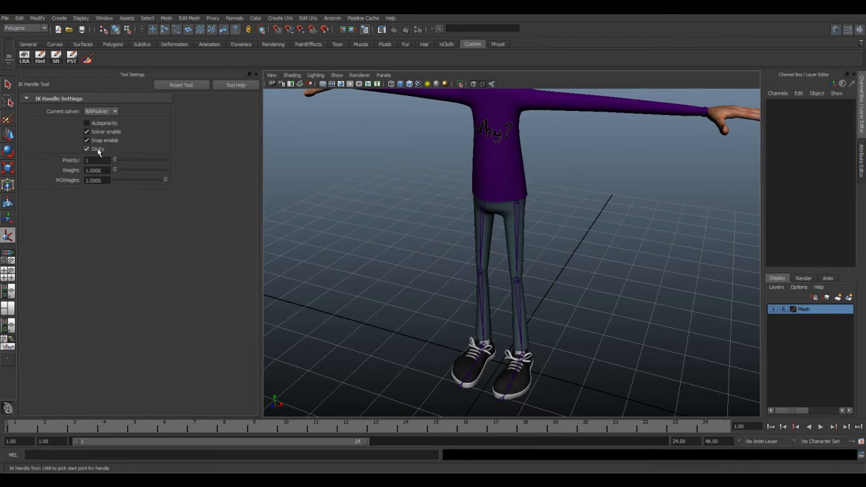
left_click(517, 199)
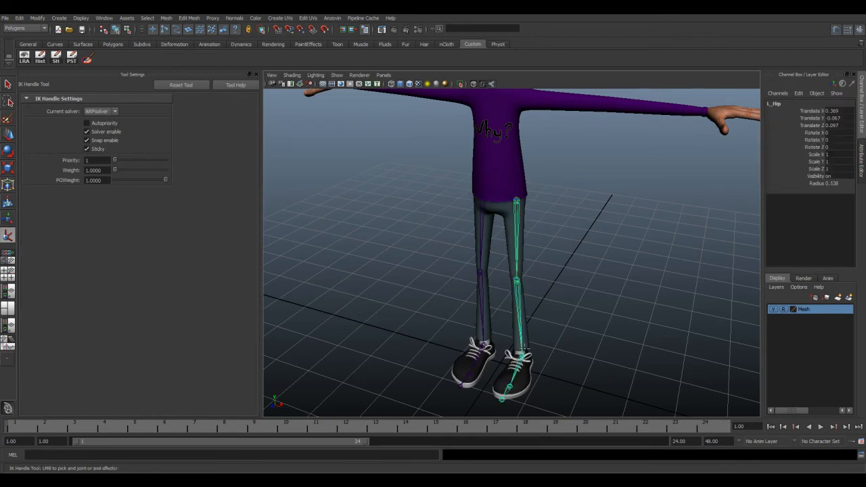
left_click(521, 352)
key("w")
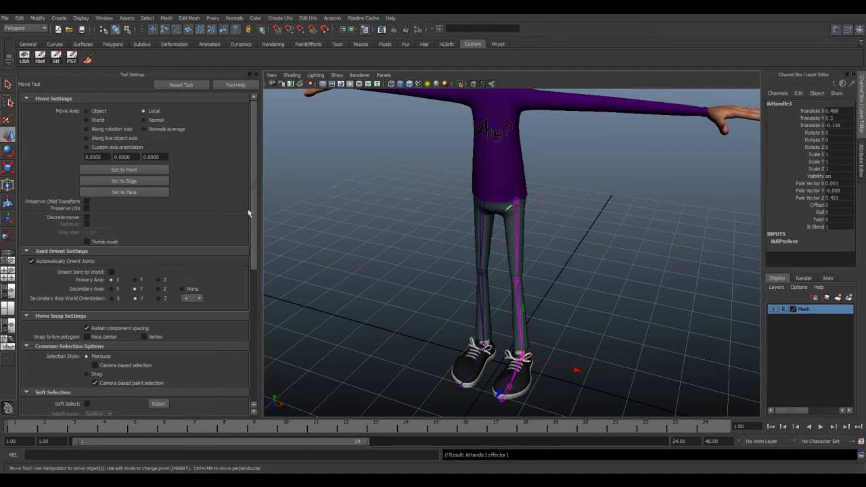
Step: Create a second ikRPsolver handle from the right hip to the right ankle, with Sticky off
key("space")
left_click(428, 205)
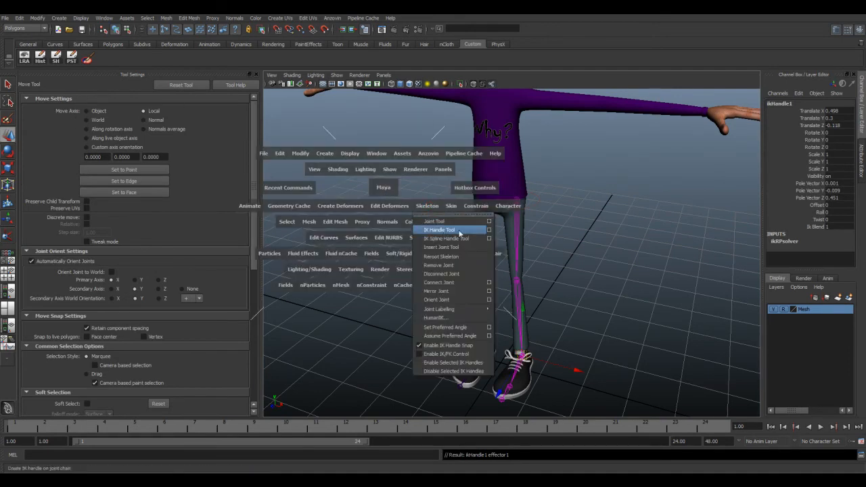
left_click(454, 230)
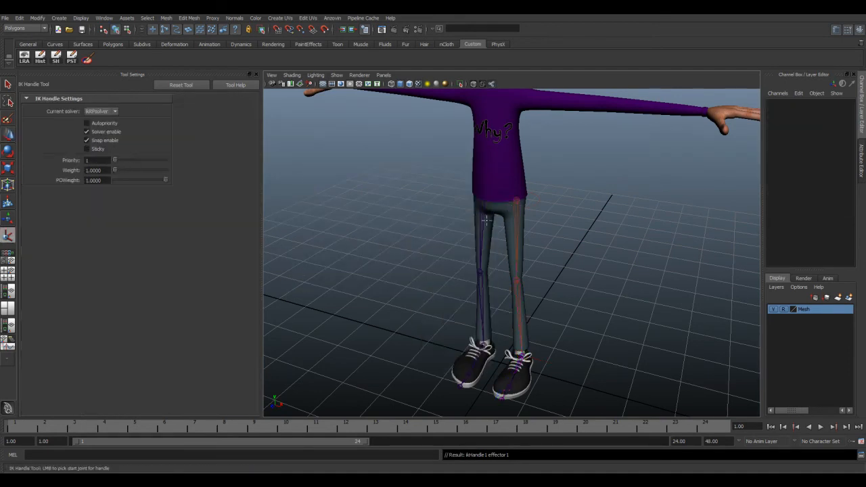
left_click(478, 196)
left_click(483, 344)
key("w")
Step: Lower the Root joint to about 2.82 in Y to compare how the sticky and non-sticky leg handles behave
mouse_move(394, 288)
left_mouse_down("alt")
mouse_move(357, 284)
mouse_move(377, 288)
left_mouse_up("alt")
left_click(503, 203)
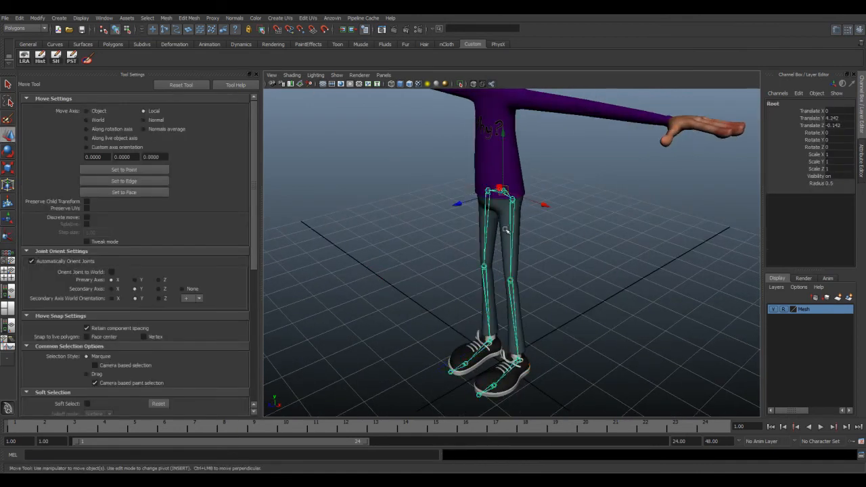
left_click_drag(472, 233, 492, 233, "alt")
left_click_drag(503, 135, 500, 204)
left_click_drag(451, 235, 477, 231, "alt")
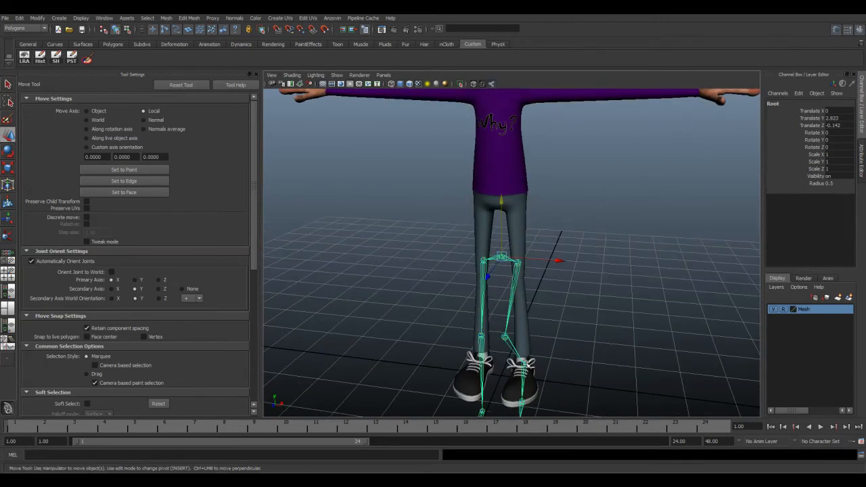
left_click_drag(525, 329, 470, 282, "alt")
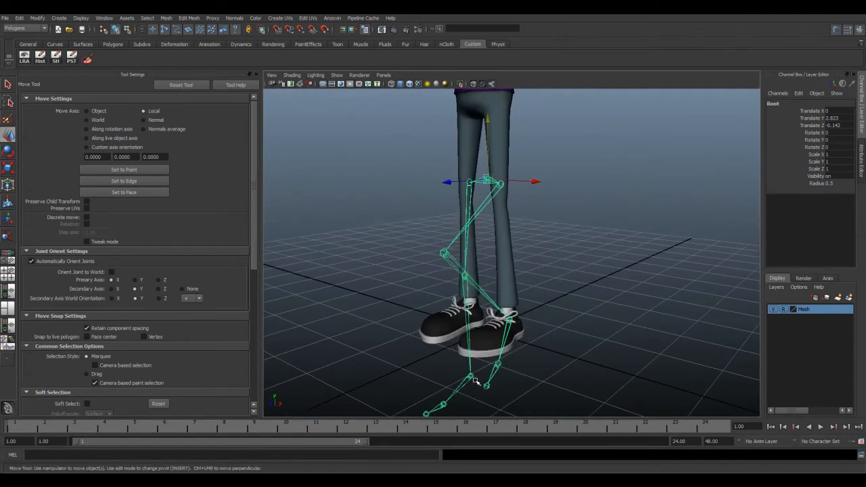
Step: Raise the right leg's IK handle to about 0.19 in Y, set a key on it, and test-move the Root joint
left_click(476, 377)
left_click_drag(494, 396, 448, 324, "alt")
key("s")
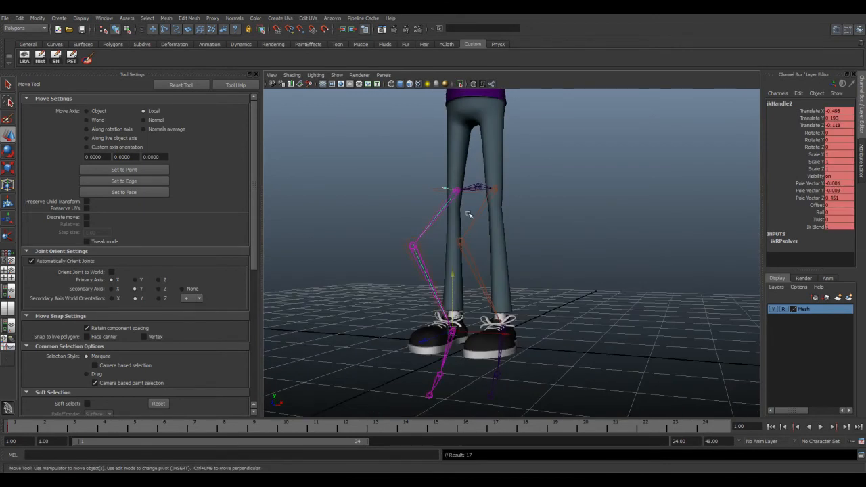
left_click(477, 186)
left_click_drag(478, 130, 464, 144)
Step: Undo the Root joint moves and the right IK handle's key and move, back to the newly created handles
key("ctrl+z")
key("ctrl+z")
key("ctrl+z")
key("ctrl+z")
key("ctrl+z")
key("ctrl+z")
key("ctrl+z")
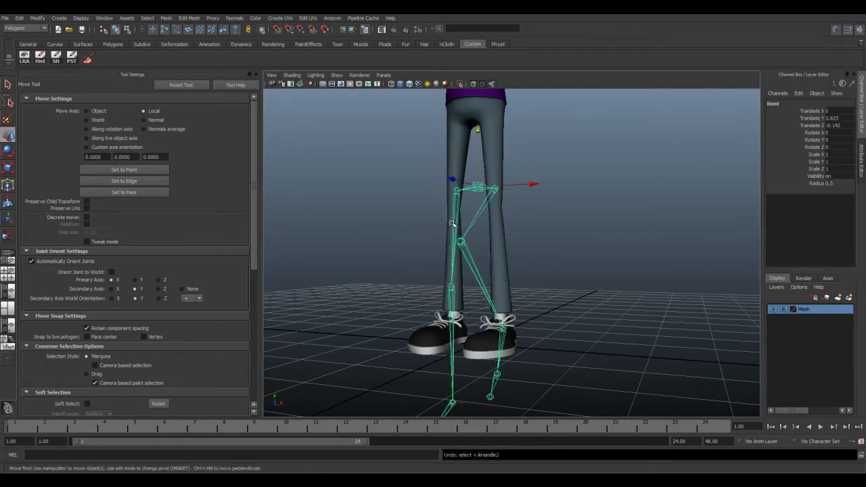
key("ctrl+z")
Step: Examine both legs and their IK handles on the whole character, then select the left leg's handle
left_click_drag(464, 261, 487, 270, "alt")
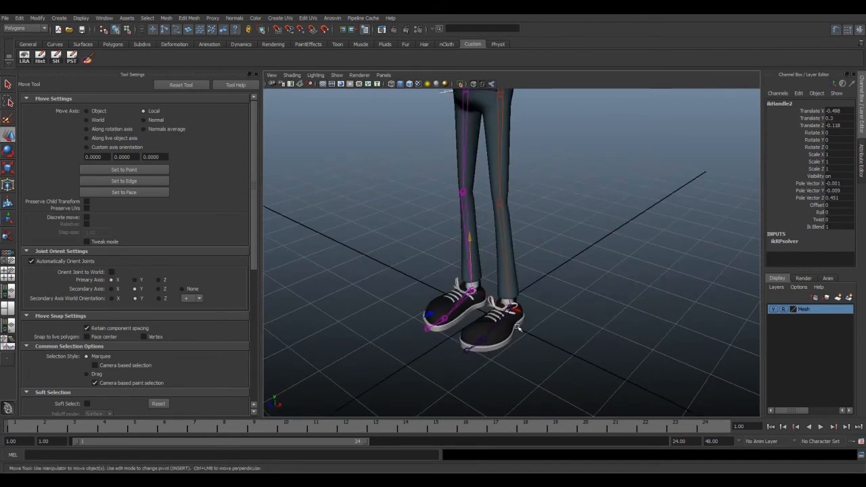
middle_click_drag(520, 282, 519, 311, "alt")
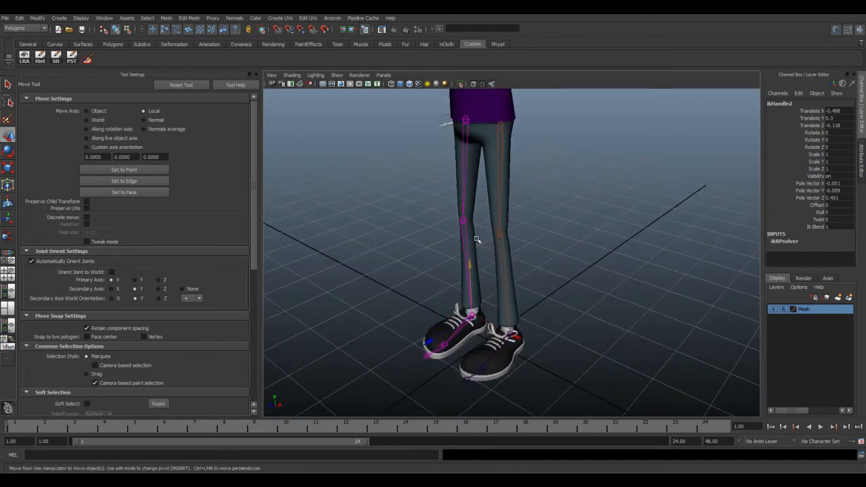
middle_click_drag(524, 181, 491, 313, "alt")
scroll(524, 275, "down", 5)
middle_click_drag(525, 273, 489, 280, "alt")
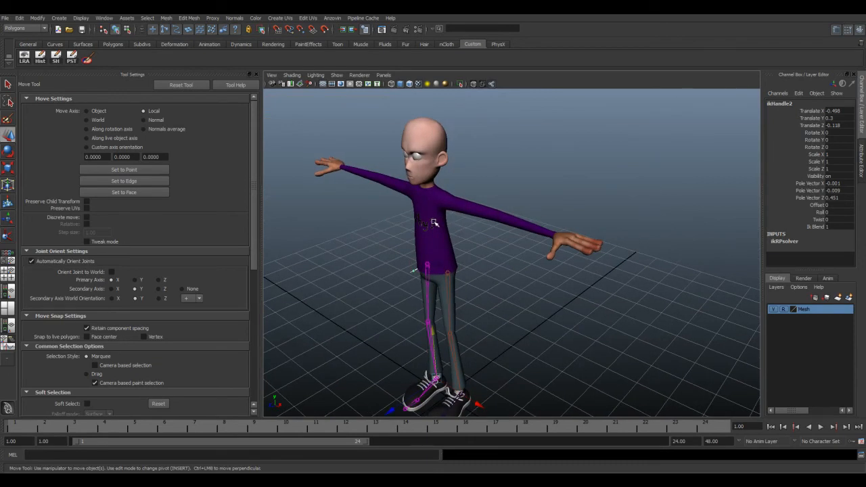
left_click_drag(439, 332, 446, 285, "alt")
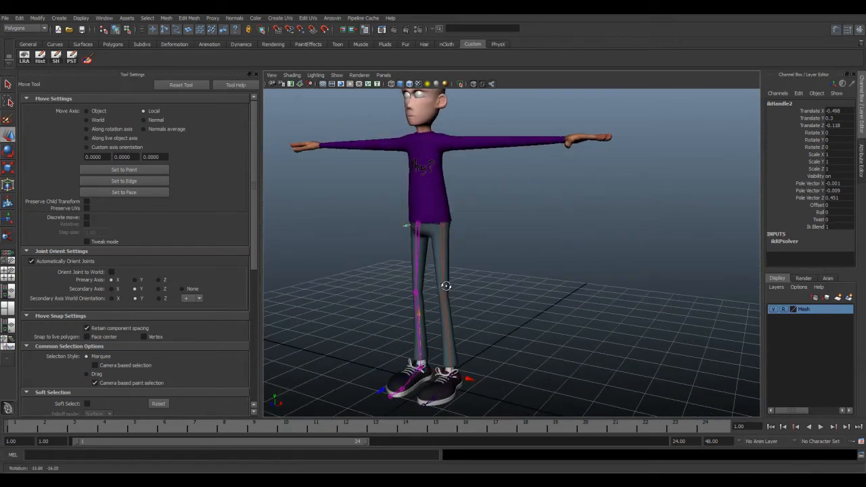
left_click(437, 267)
left_click_drag(437, 319, 436, 322, "alt")
left_click(460, 378)
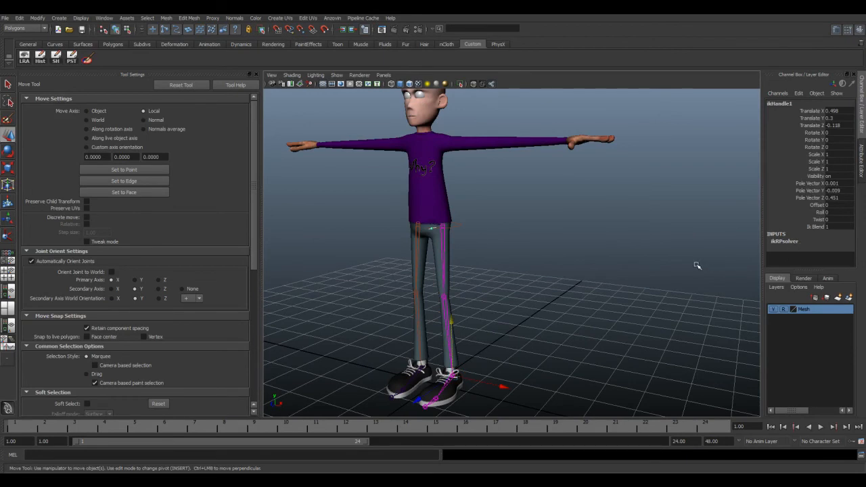
left_click_drag(503, 237, 503, 260, "alt")
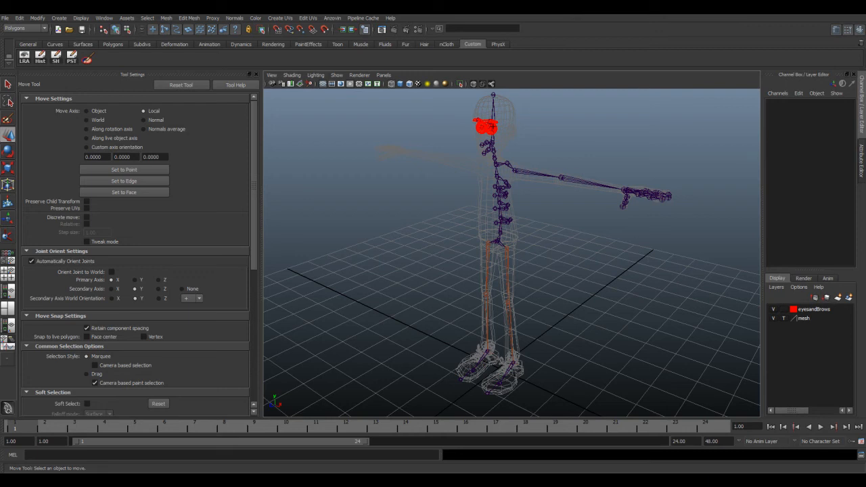
Step: Raise the finished rig's L_IK_Leg handle to about 1.6 in Y to test the knee bend, and undo the move
left_click(515, 364)
left_click_drag(513, 313, 503, 276)
left_click_drag(548, 311, 473, 308, "alt")
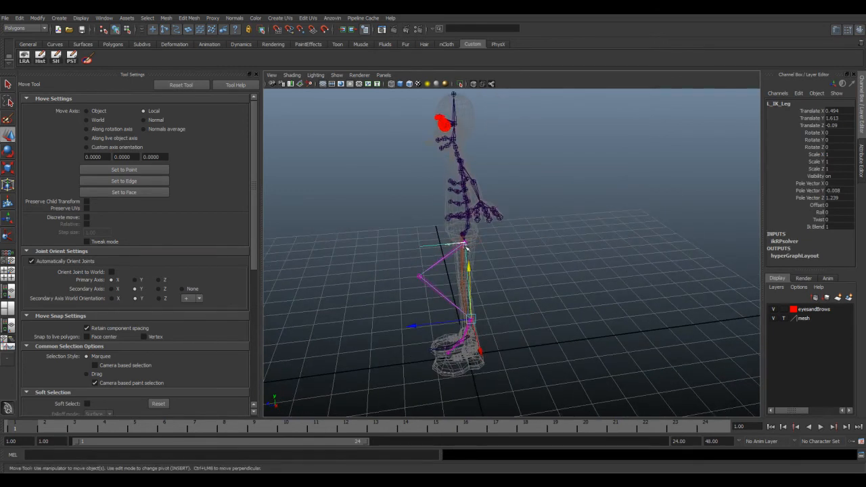
key("ctrl+z")
left_click_drag(562, 292, 506, 281, "alt")
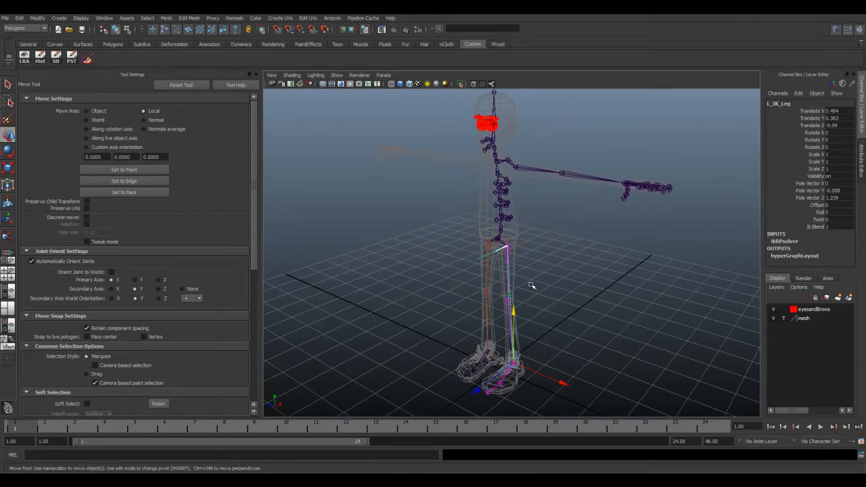
middle_click_drag(529, 267, 523, 260, "alt")
mouse_move(523, 260)
left_mouse_down("alt")
mouse_move(500, 269)
mouse_move(513, 264)
left_mouse_up("alt")
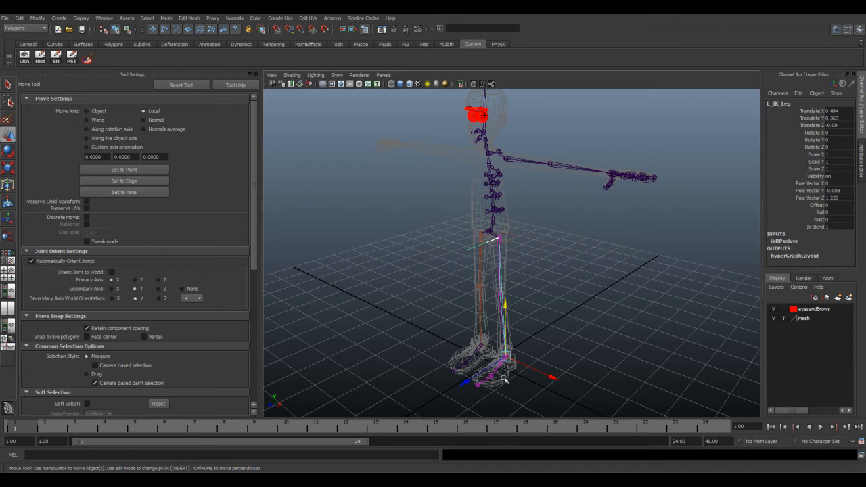
Step: Turn off IK Blend on the left leg's IK handle and test-rotate the left hip and knee joints, bending the knee about -27 in Z
left_click(814, 227)
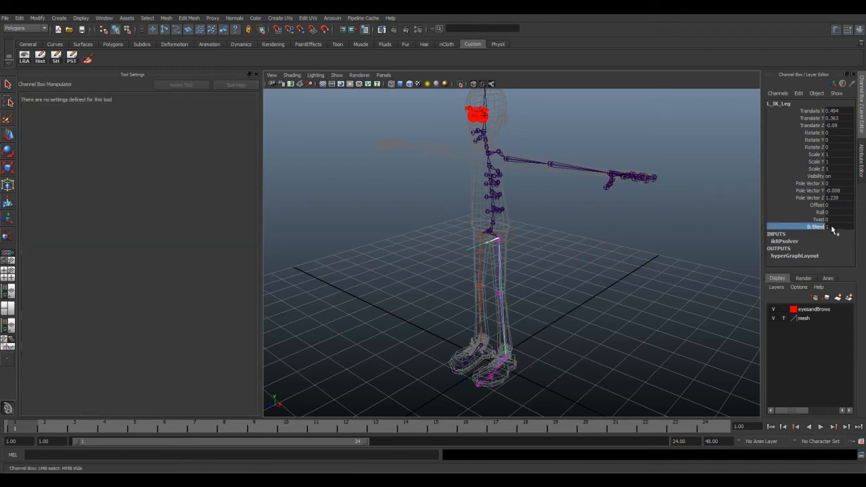
left_click(836, 228)
key("Return")
left_click(499, 266)
left_click_drag(546, 269, 527, 283, "alt")
left_click(8, 151)
left_click_drag(429, 217, 421, 293)
key("Down")
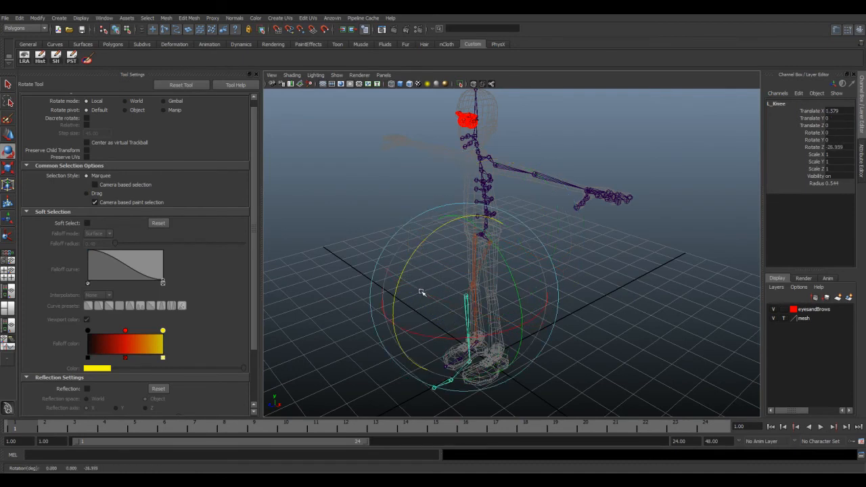
Step: Undo the test rotations of the left knee and hip joints
left_click_drag(507, 278, 491, 262)
key("ctrl+z")
key("ctrl+z")
key("ctrl+z")
key("ctrl+z")
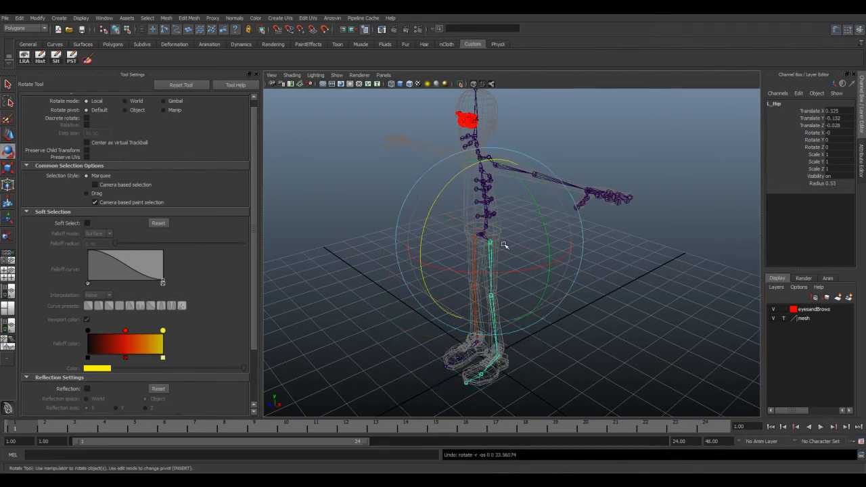
Step: Examine the leg, spine and arm joints from several angles and clear the joint selection
mouse_move(616, 295)
left_mouse_down("alt")
mouse_move(646, 294)
mouse_move(623, 294)
left_mouse_up("alt")
middle_click_drag(534, 217, 532, 246, "alt")
left_click(548, 180)
left_click_drag(499, 268, 512, 248, "alt")
scroll(487, 219, "up", 4)
left_click_drag(486, 218, 465, 207, "alt")
left_click(461, 220)
left_click_drag(526, 250, 507, 269, "alt")
left_click(530, 297)
left_click(467, 263)
left_click(672, 256)
left_click_drag(549, 239, 496, 258, "alt")
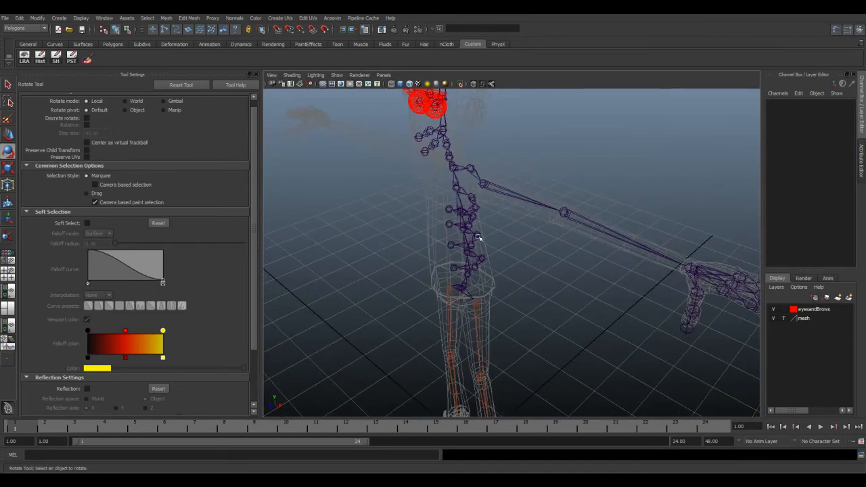
Step: Set the mesh layer to reference, show the character textured, and toggle X-ray joints in the viewport
left_click(784, 318)
mouse_move(486, 292)
left_mouse_down("alt")
mouse_move(537, 298)
mouse_move(535, 314)
left_mouse_up("alt")
key("6")
left_click(420, 19)
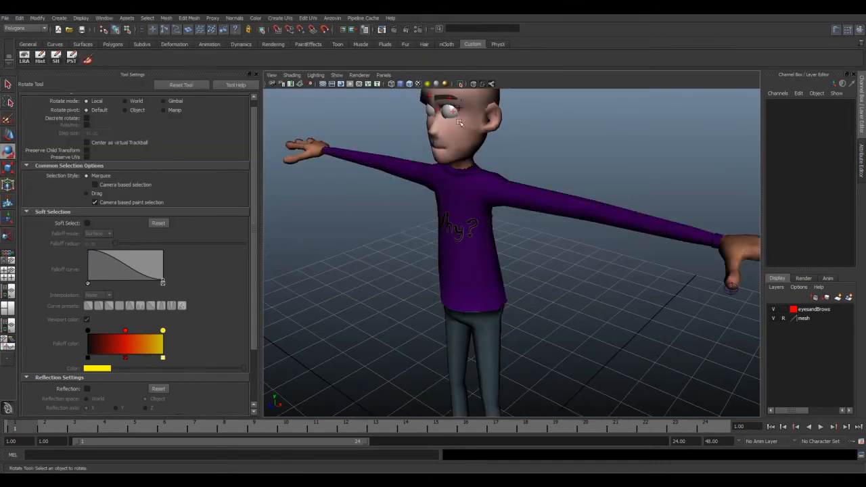
left_click(495, 86)
left_click(493, 86)
left_click(492, 85)
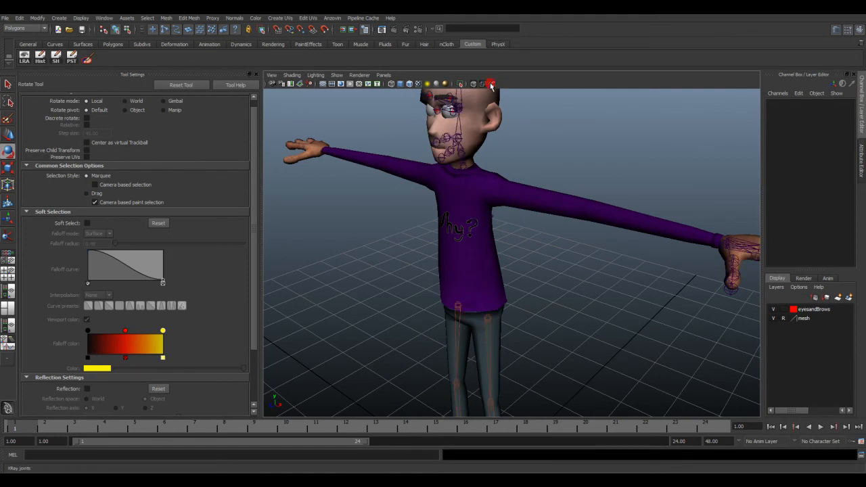
middle_click_drag(507, 262, 519, 295, "alt")
mouse_move(531, 286)
left_mouse_down("alt")
mouse_move(499, 282)
mouse_move(523, 284)
left_mouse_up("alt")
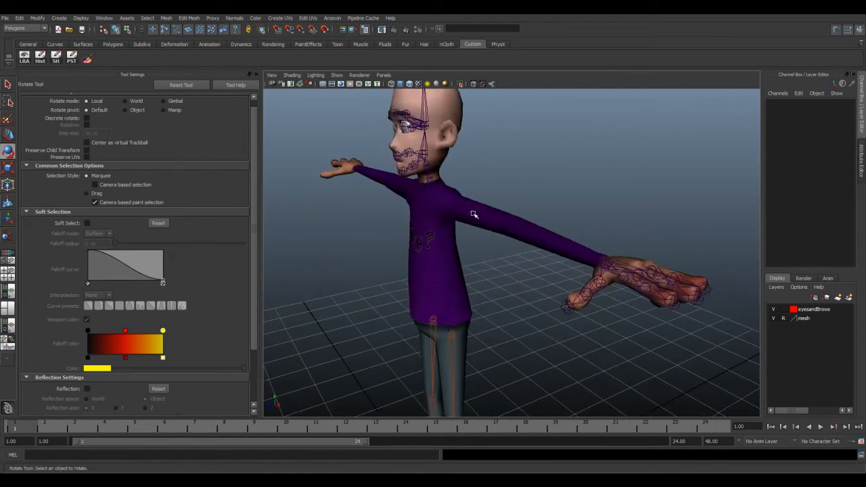
Step: Switch the mesh layer to template display and back to reference, with the character in untextured smooth shading
left_click(784, 319)
left_click_drag(460, 275, 478, 278, "alt")
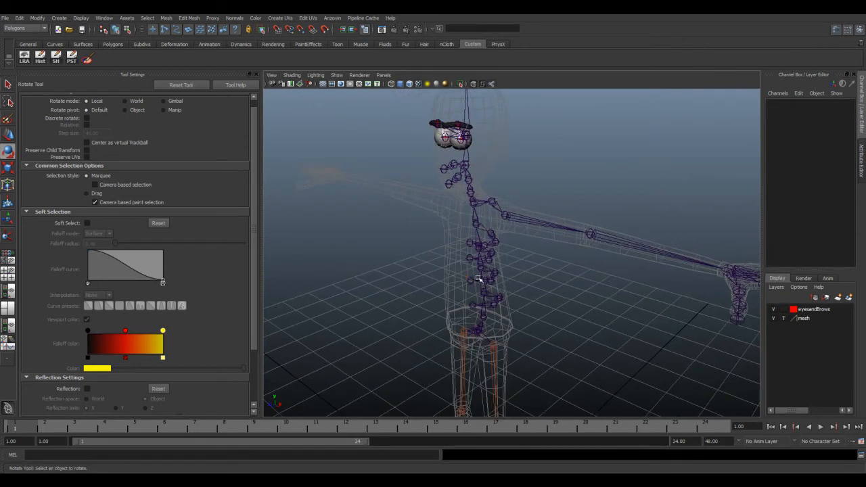
left_click(784, 318)
left_click(783, 320)
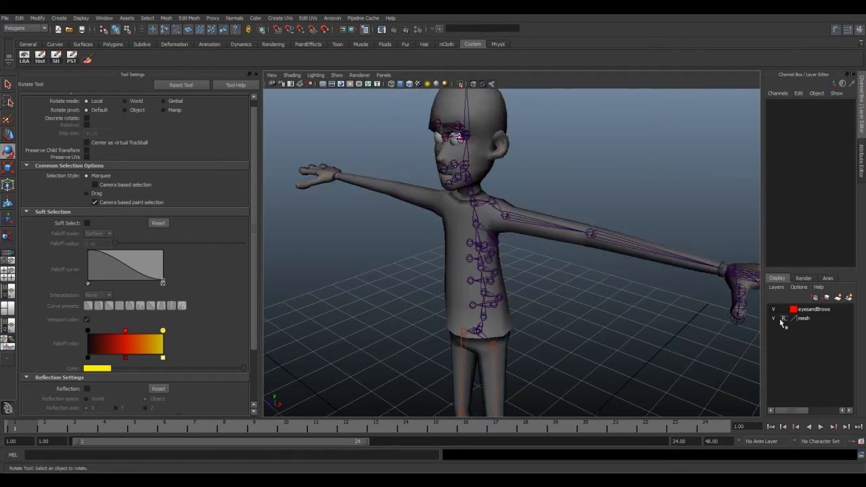
Step: Examine the spine, rib and pelvis joints inside the torso from the side and front, both close up and at full height
mouse_move(504, 255)
left_mouse_down("alt")
mouse_move(551, 257)
mouse_move(488, 253)
left_mouse_up("alt")
right_click_drag(466, 267, 484, 268, "alt")
middle_click_drag(474, 268, 497, 230, "alt")
left_click_drag(500, 257, 511, 237, "alt")
left_click_drag(430, 298, 476, 272, "alt")
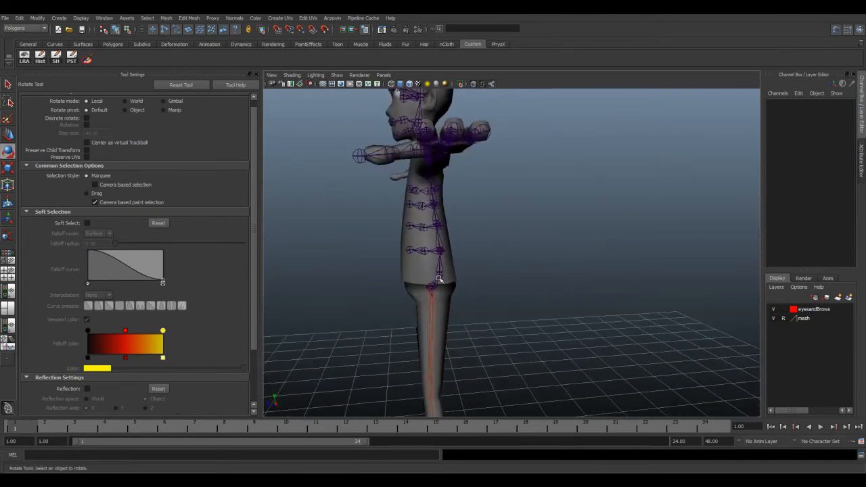
left_click_drag(448, 212, 582, 303, "alt")
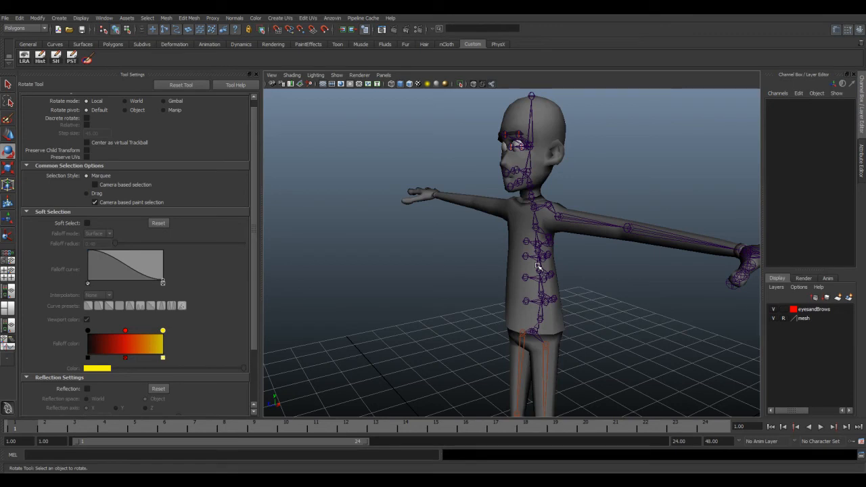
left_click_drag(529, 304, 552, 271, "alt")
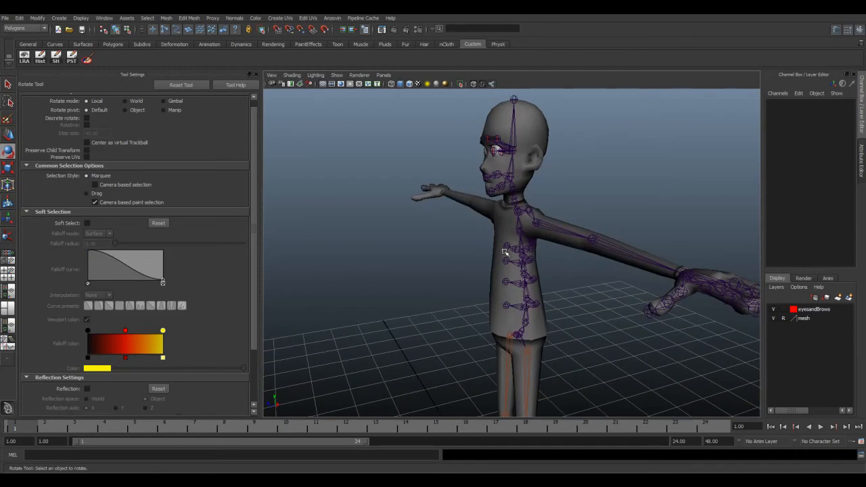
scroll(525, 275, "up", 8)
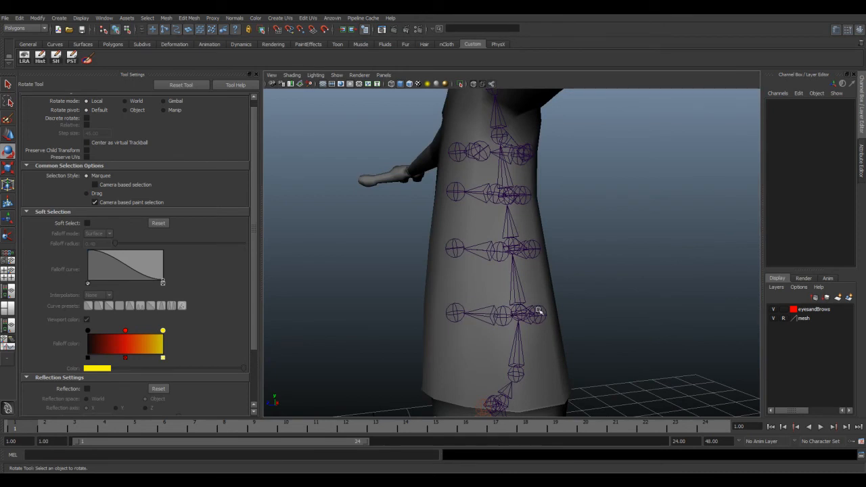
scroll(497, 328, "down", 6)
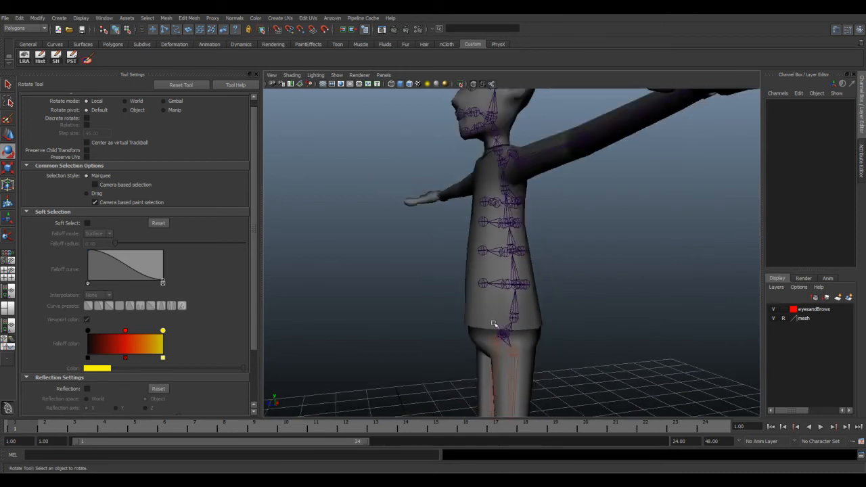
left_click_drag(505, 328, 492, 326, "alt")
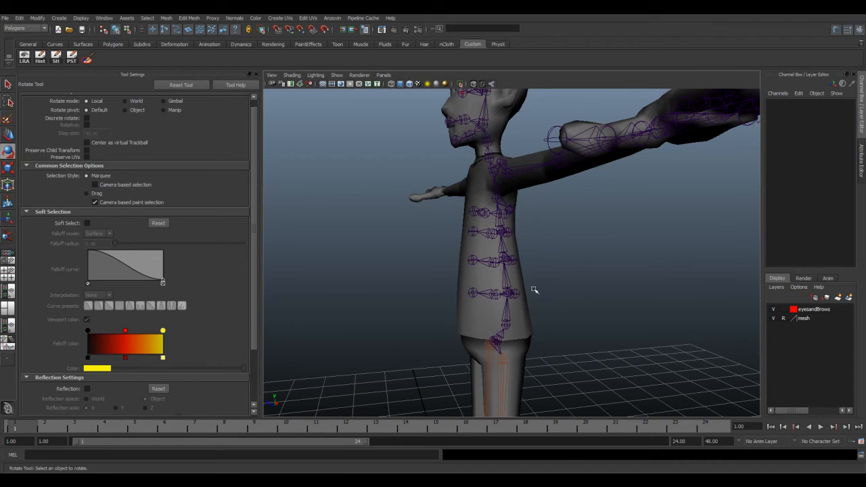
scroll(471, 309, "down", 4)
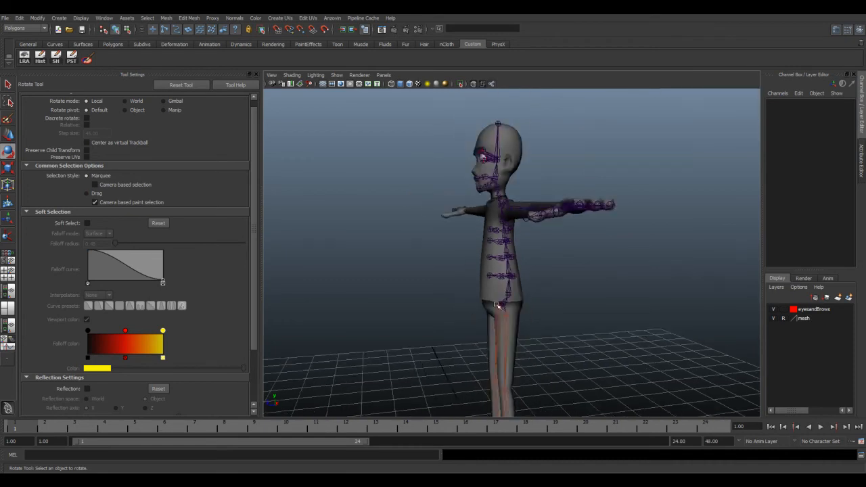
left_click_drag(472, 309, 504, 302, "alt")
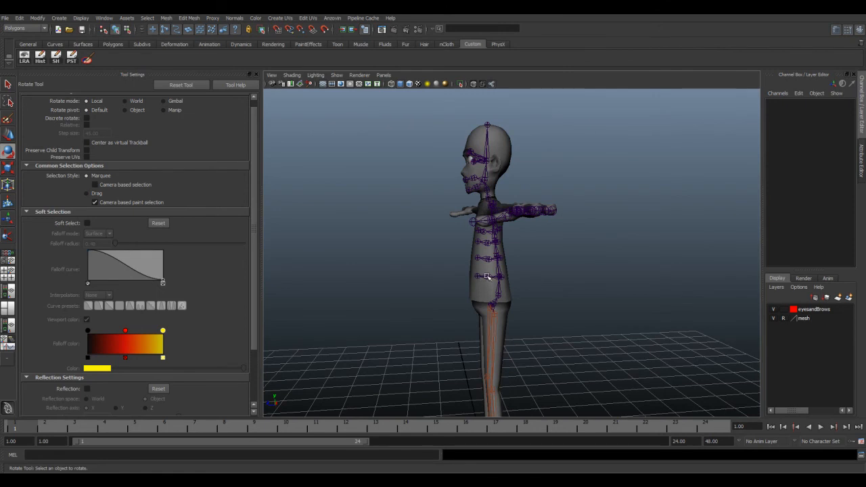
scroll(485, 281, "up", 5)
left_click_drag(508, 283, 531, 285, "alt")
Step: Inspect the shoulder, neck and jaw joints, selecting the joint at the base of the head and the front upper-lip joint
middle_click_drag(643, 220, 530, 265, "alt")
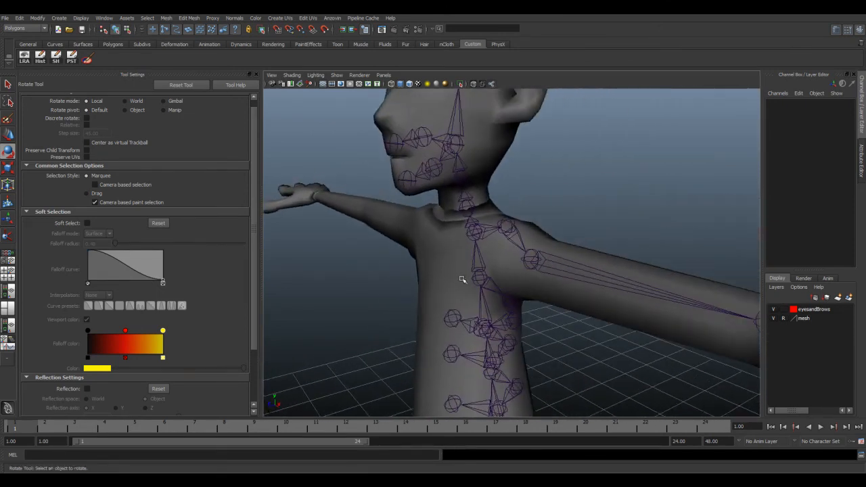
left_click_drag(493, 272, 546, 256, "alt")
scroll(517, 311, "down", 5)
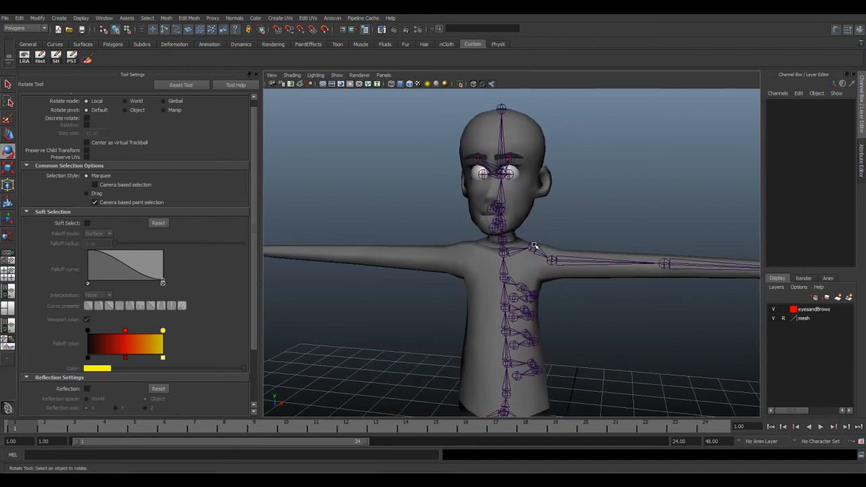
left_click_drag(539, 253, 426, 218, "alt")
right_click_drag(458, 218, 511, 217, "alt")
middle_click_drag(439, 214, 524, 217, "alt")
left_click_drag(523, 217, 542, 222, "alt")
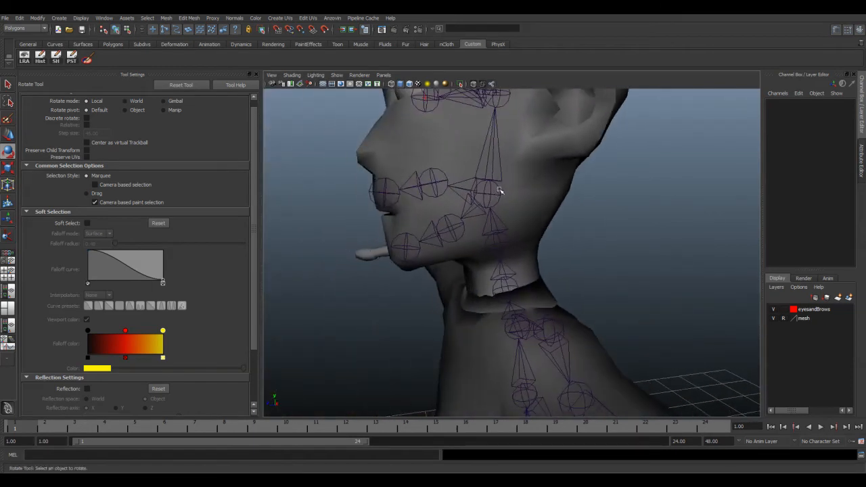
left_click(501, 189)
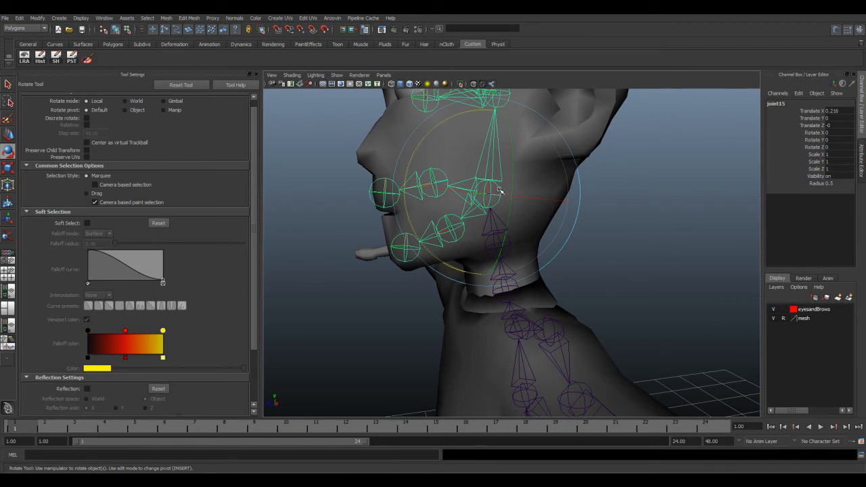
left_click(314, 172)
left_click(390, 186)
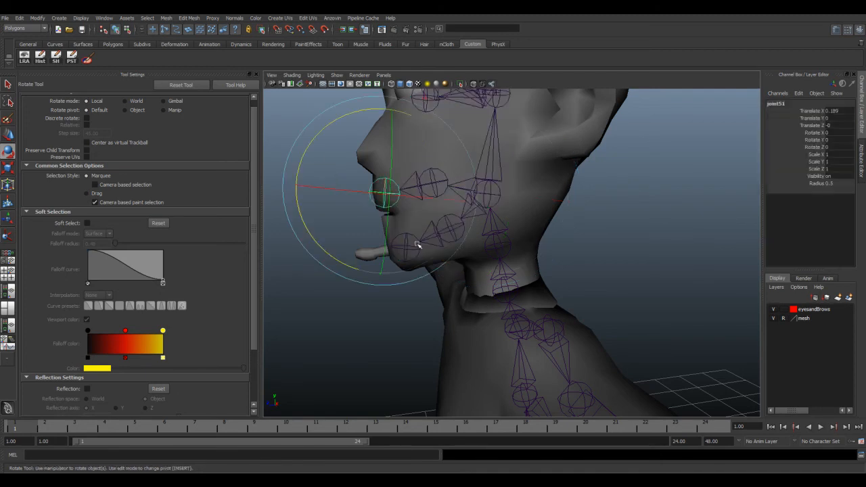
Step: Compare the left eye joint's placement with the left eyeball, selecting the eyeball and its joint in turn
left_click_drag(418, 246, 494, 201, "alt")
left_click(369, 228)
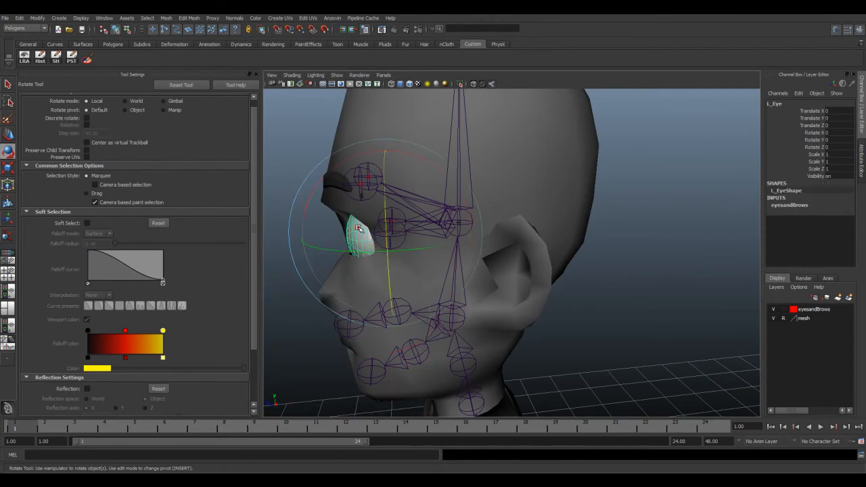
left_click_drag(416, 233, 448, 233, "alt")
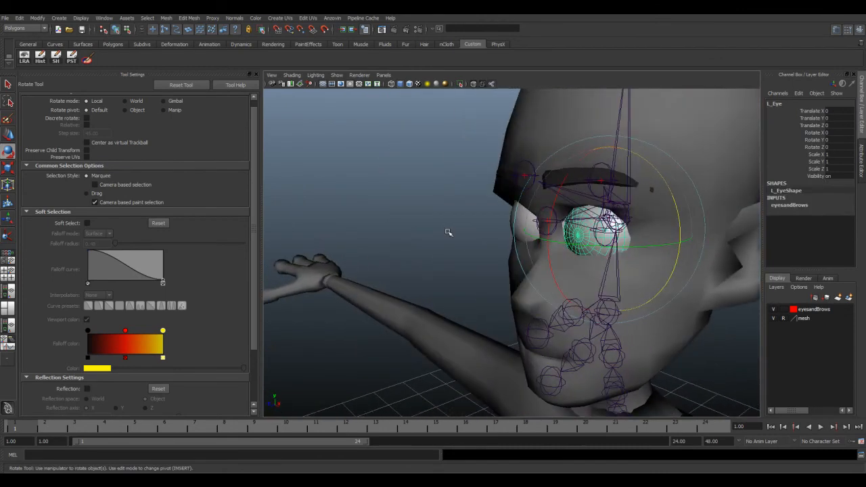
left_click_drag(536, 229, 522, 242, "alt")
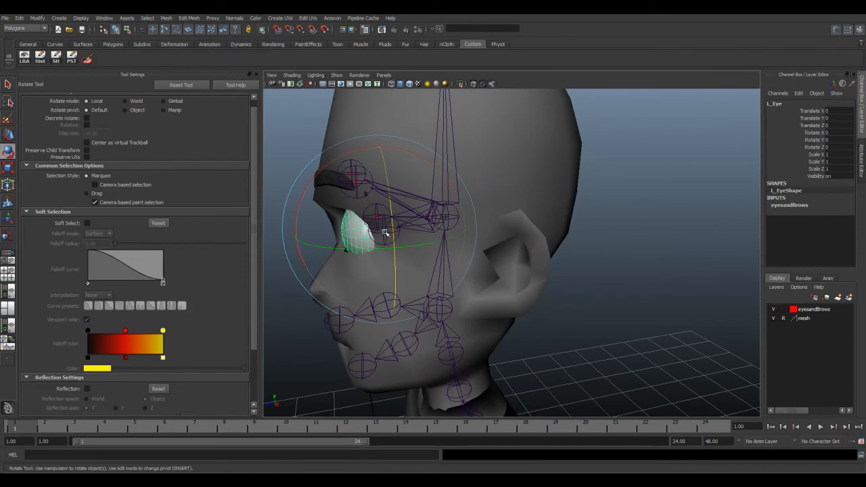
left_click_drag(366, 225, 383, 229, "alt")
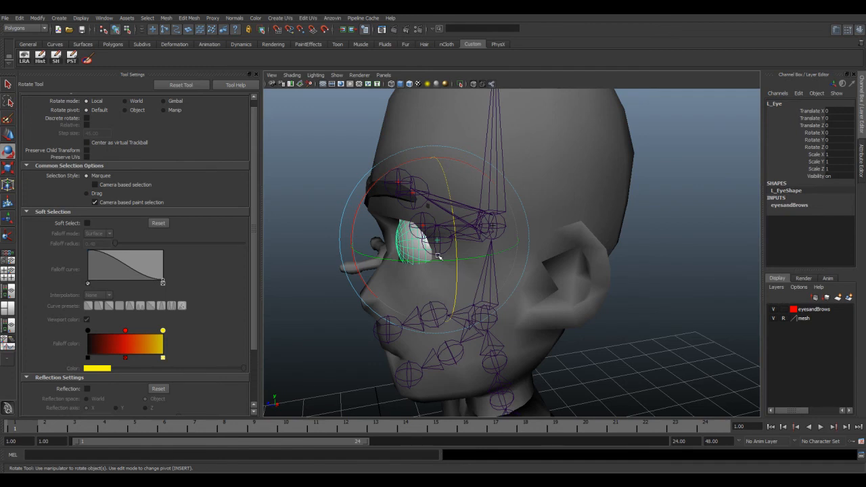
left_click_drag(429, 253, 524, 251, "alt")
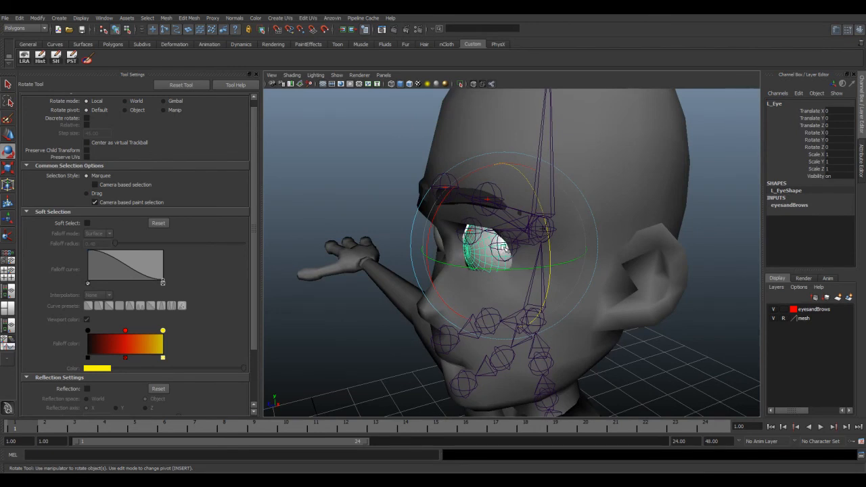
left_click(519, 250)
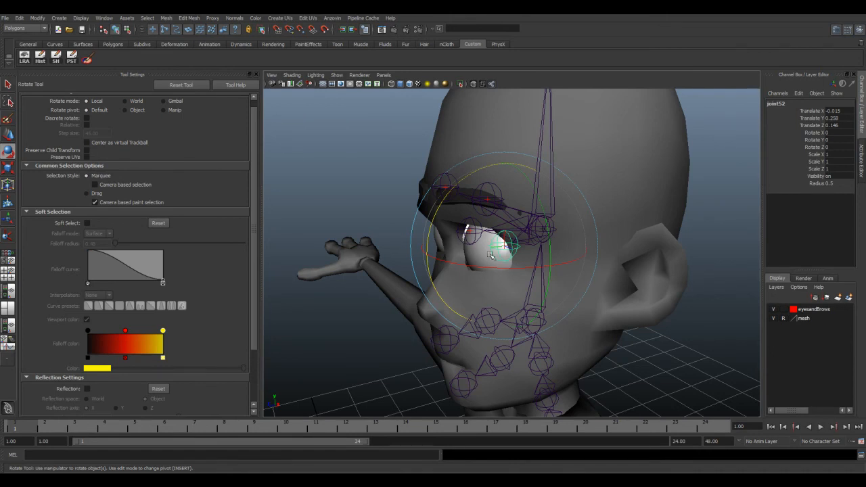
left_click(399, 222)
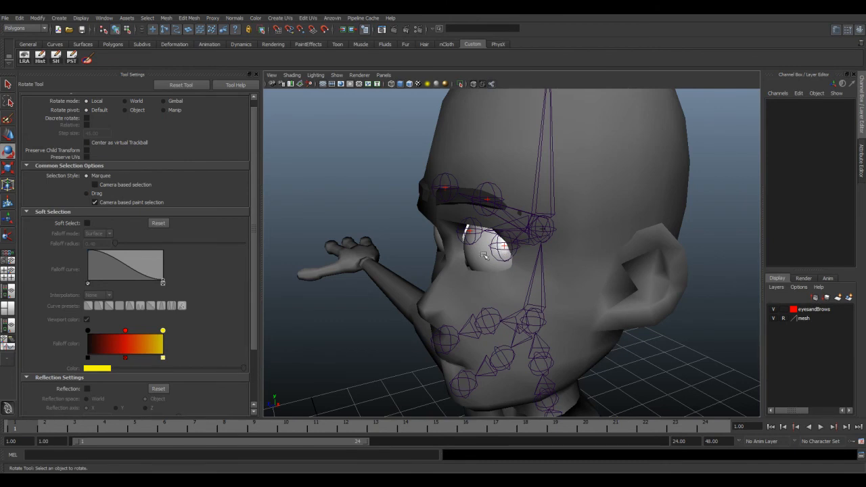
Step: Examine the eyebrow joints around the head, with the left eyebrow mesh selected for comparison
right_click_drag(487, 279, 439, 274, "alt")
left_click_drag(440, 274, 410, 220, "alt")
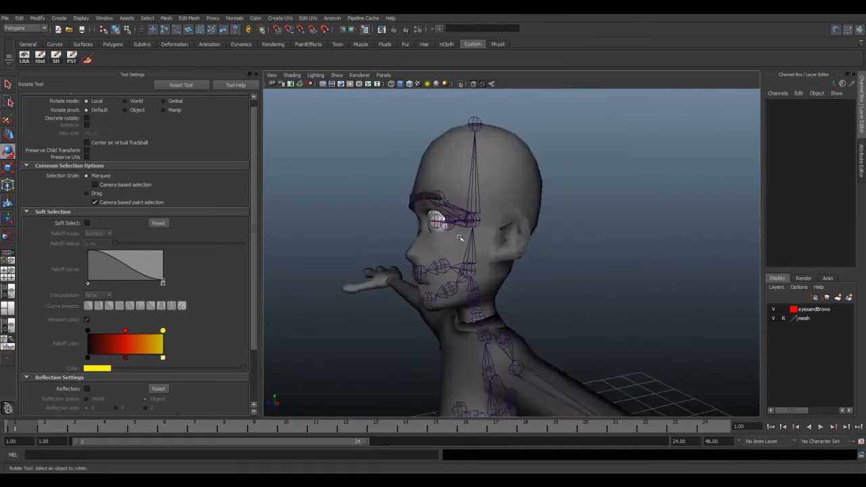
right_click_drag(409, 220, 440, 210, "alt")
middle_click_drag(441, 210, 457, 250, "alt")
left_click_drag(456, 251, 479, 271, "alt")
right_click_drag(531, 259, 565, 257, "alt")
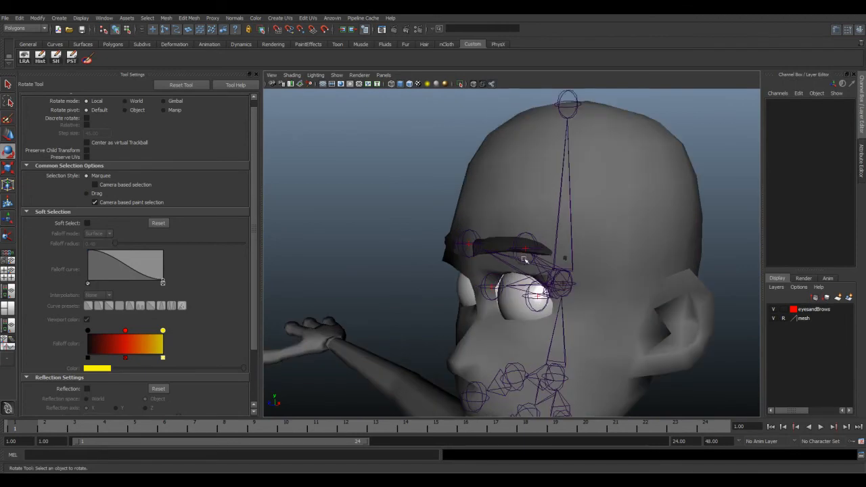
left_click(498, 245)
left_click_drag(498, 245, 450, 214, "alt")
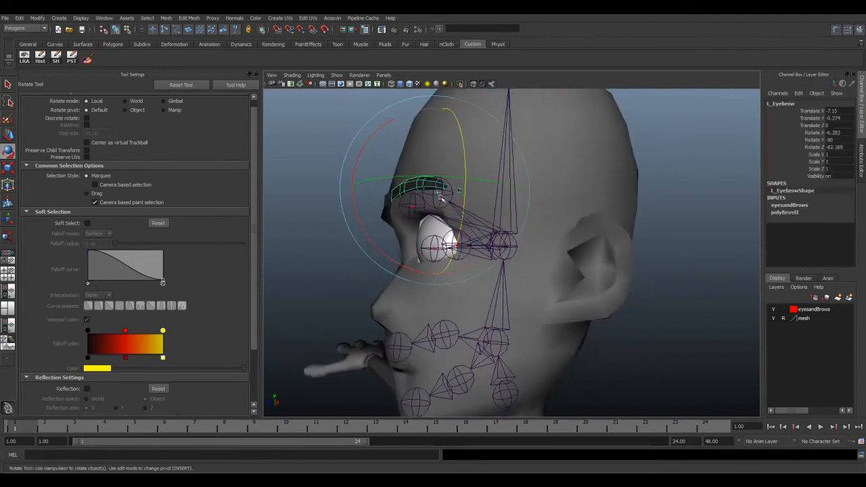
Step: Select the joint at the top of the head and inspect the head chain from the side
scroll(507, 253, "down", 5)
mouse_move(511, 264)
left_mouse_down("alt")
mouse_move(503, 261)
mouse_move(526, 267)
mouse_move(519, 264)
left_mouse_up("alt")
left_click(591, 196)
left_click(469, 200)
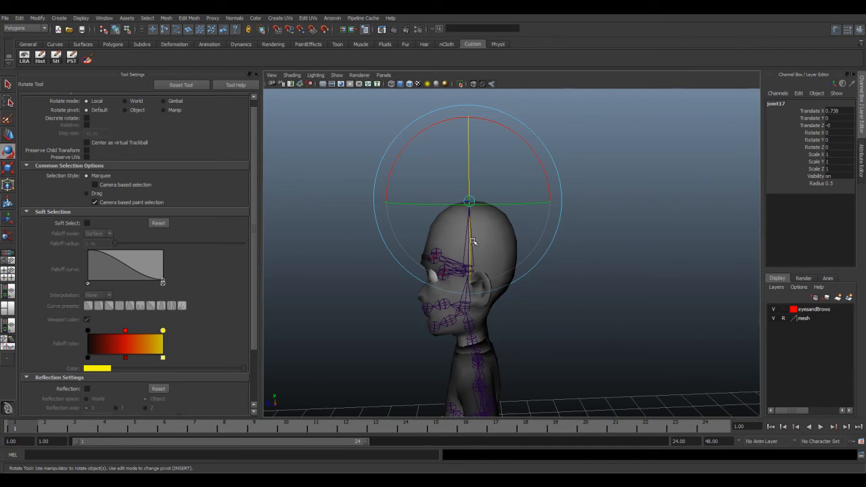
left_click_drag(477, 248, 541, 270, "alt")
Step: Examine the full skeleton in the character, then select the left elbow joint to inspect the forearm and hand chain
scroll(541, 269, "down", 3)
middle_click_drag(547, 284, 535, 203, "alt")
left_click_drag(539, 254, 495, 268, "alt")
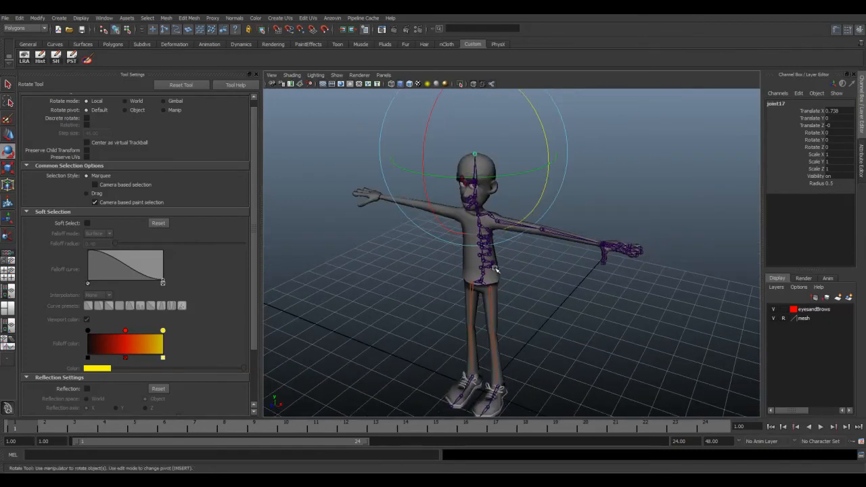
left_click_drag(567, 253, 538, 284, "alt")
scroll(536, 261, "up", 5)
left_click(414, 231)
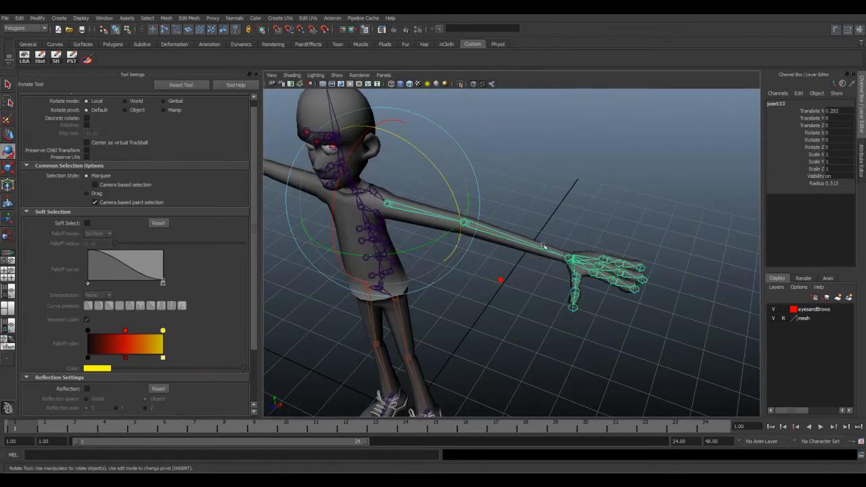
left_click(497, 237)
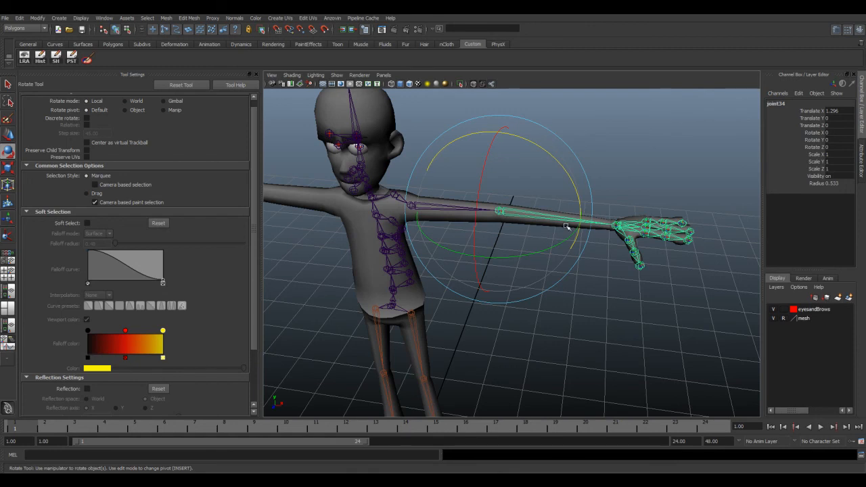
Step: Insert a joint midway along the left forearm, between the elbow and the wrist, using the Insert Joint tool
left_click_drag(561, 277, 532, 298, "alt")
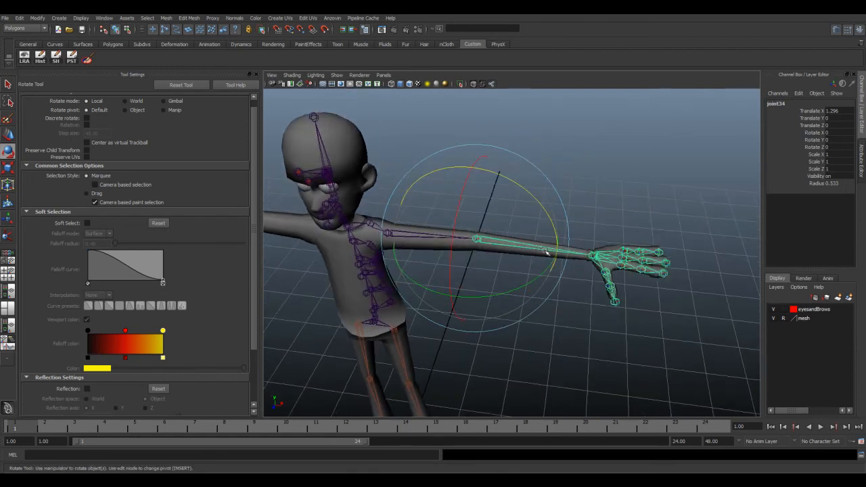
key("space")
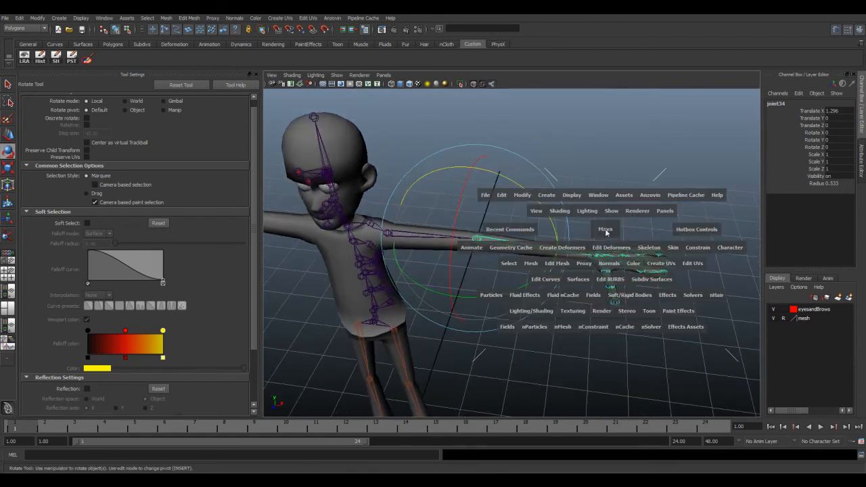
left_click(651, 248)
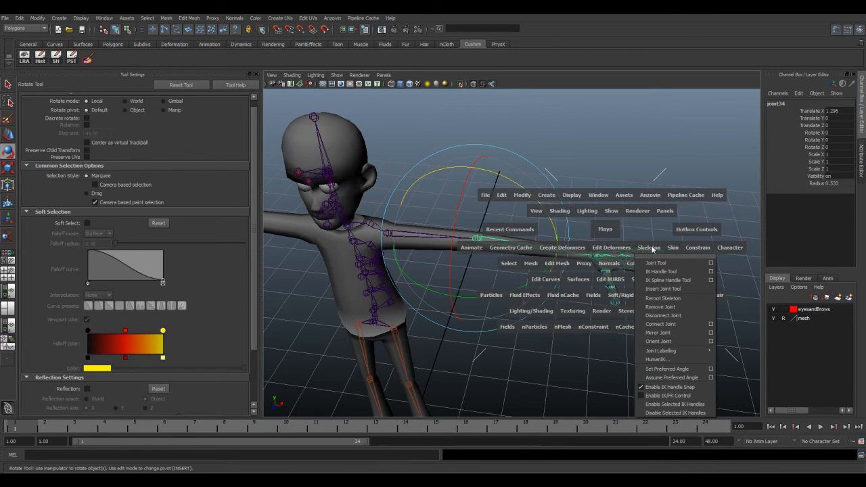
left_click(663, 288)
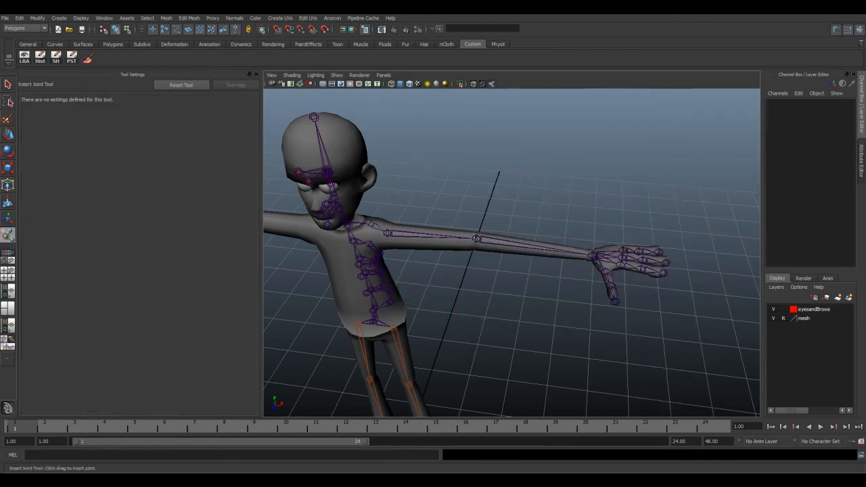
left_click_drag(531, 245, 597, 260)
left_click_drag(544, 276, 476, 296, "alt")
Step: Show the left arm from above with the new forearm joint's attributes, test-rotate the joint about Y and undo the rotation
key("space")
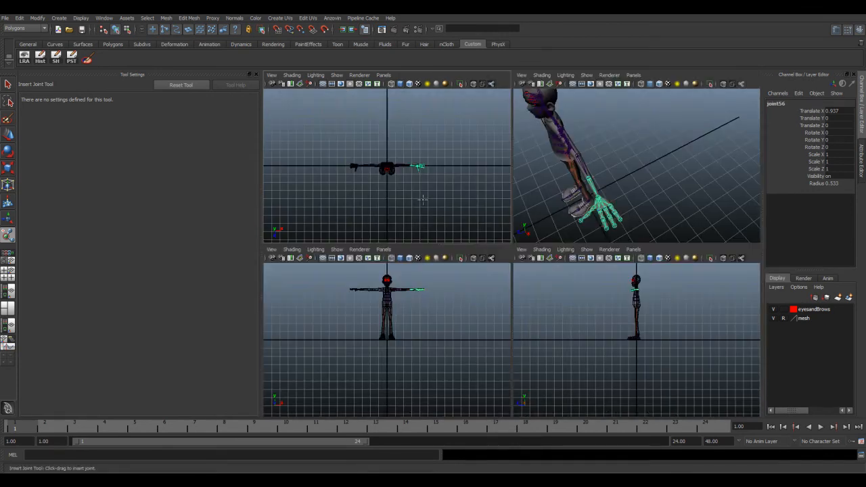
key("space")
scroll(550, 297, "up", 6)
middle_click_drag(639, 285, 426, 269, "alt")
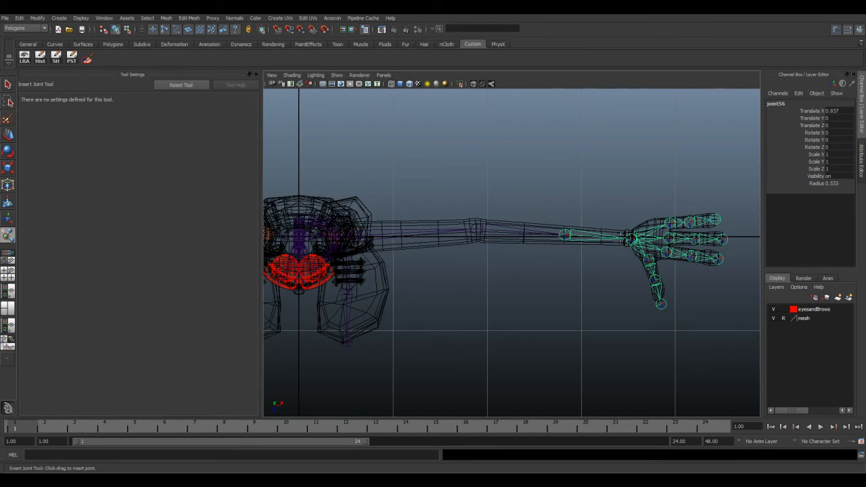
key("ctrl+a")
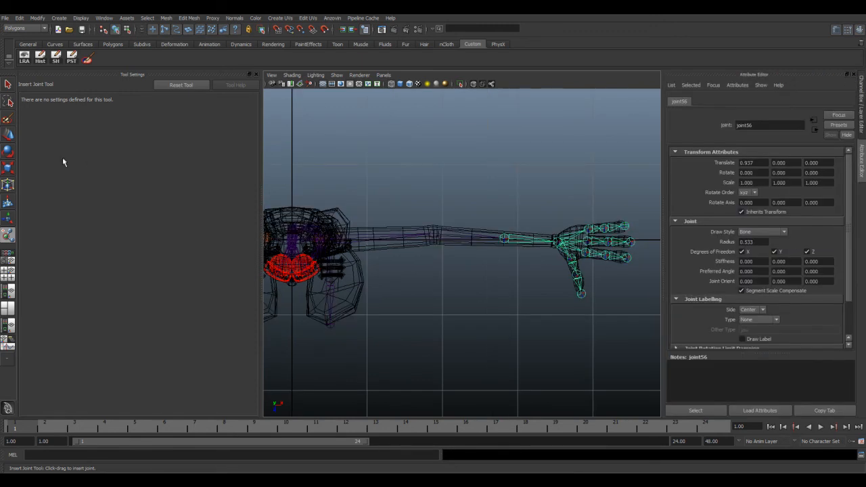
left_click(8, 135)
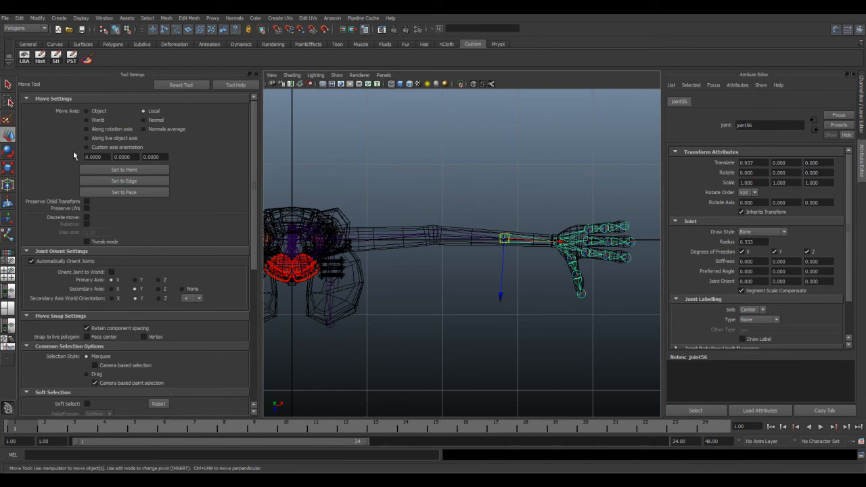
left_click(8, 150)
left_click_drag(440, 189, 485, 164)
key("ctrl+z")
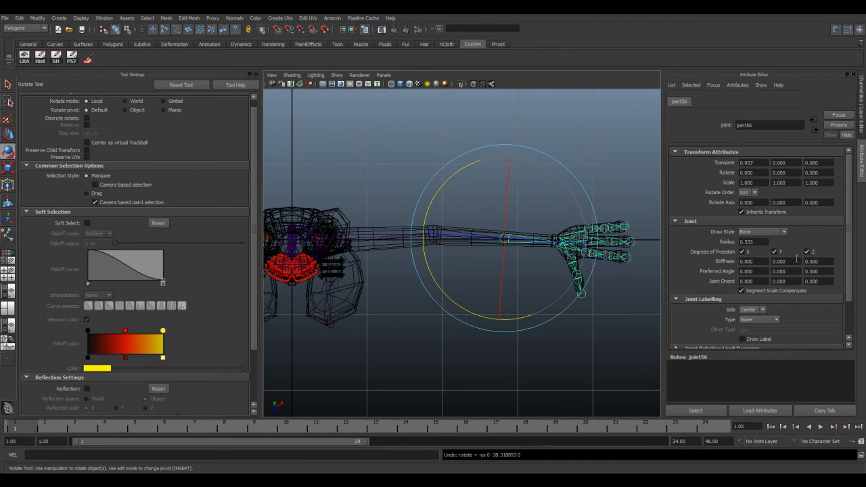
Step: Disable the forearm joint's Y and Z degrees of freedom, test its rotation about X and undo the twist
left_click(774, 251)
left_click(807, 251)
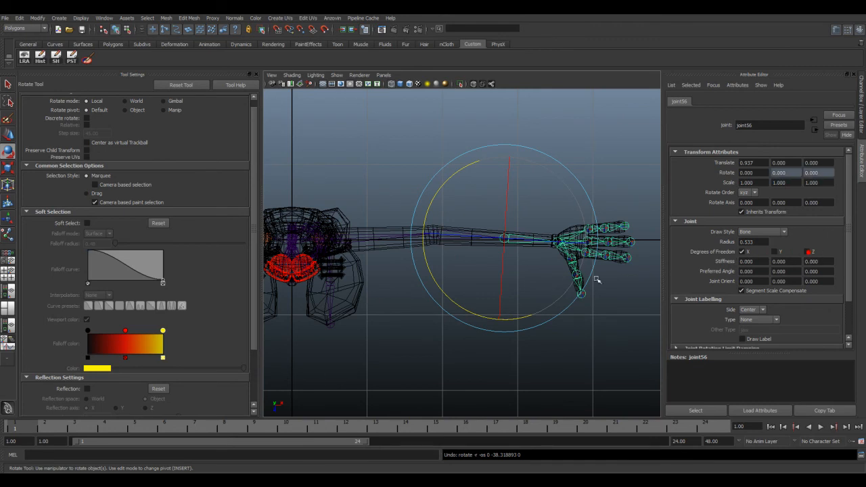
left_click_drag(444, 190, 442, 189)
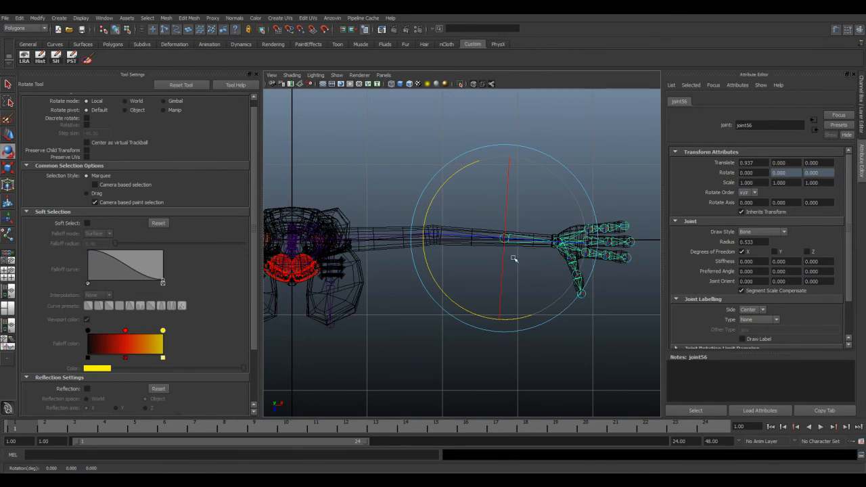
left_click_drag(506, 229, 496, 199)
key("ctrl+z")
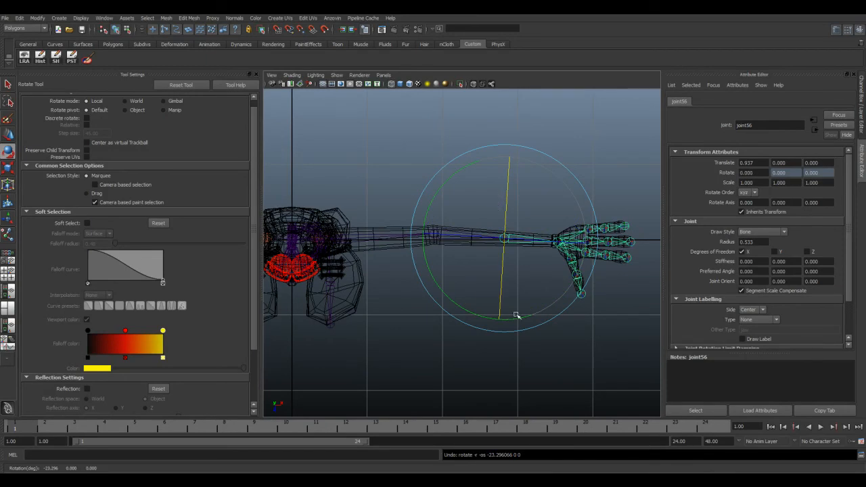
Step: Create an IK handle on the left arm, running from the shoulder joint to the wrist joint
key("space")
key("space")
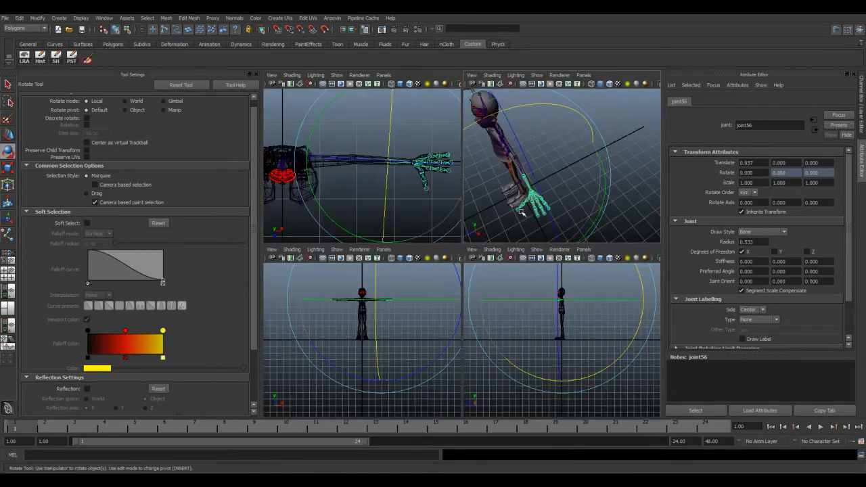
left_click_drag(465, 263, 513, 261, "alt")
key("space")
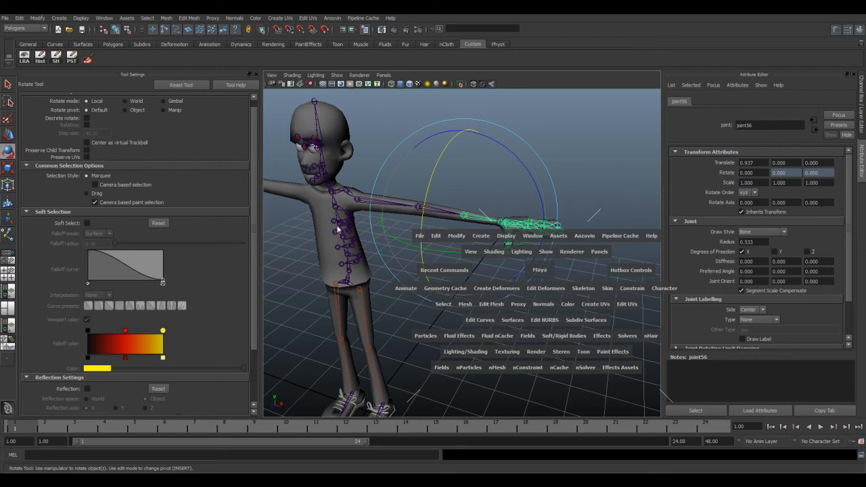
left_click(584, 288)
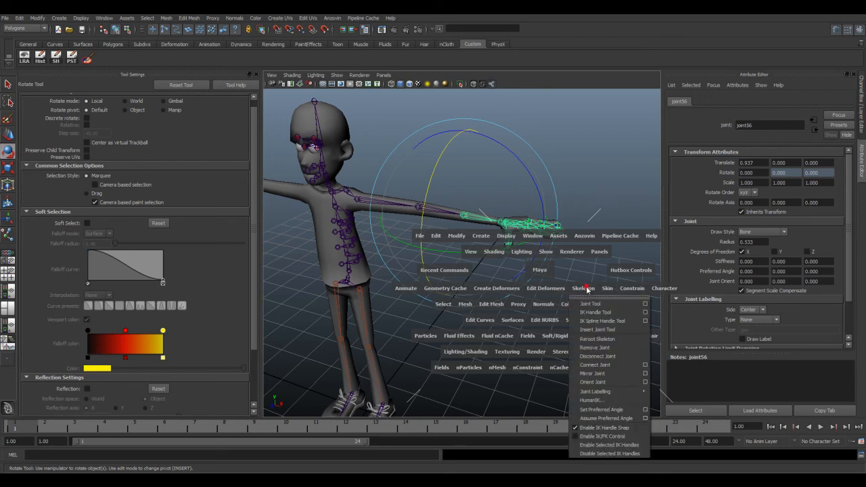
left_click(595, 312)
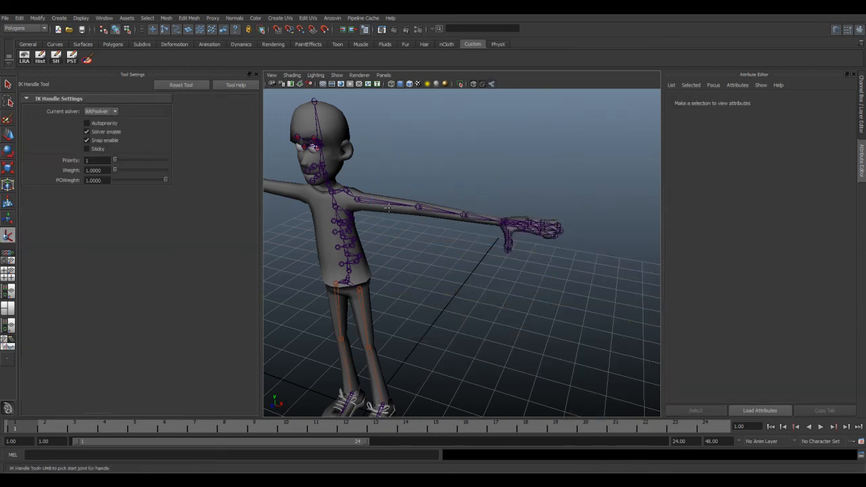
left_click(361, 201)
left_click(506, 223)
Step: Move the arm's IK handle toward the body to bend the arm, then re-enable the forearm joint's Y and Z degrees of freedom
key("e")
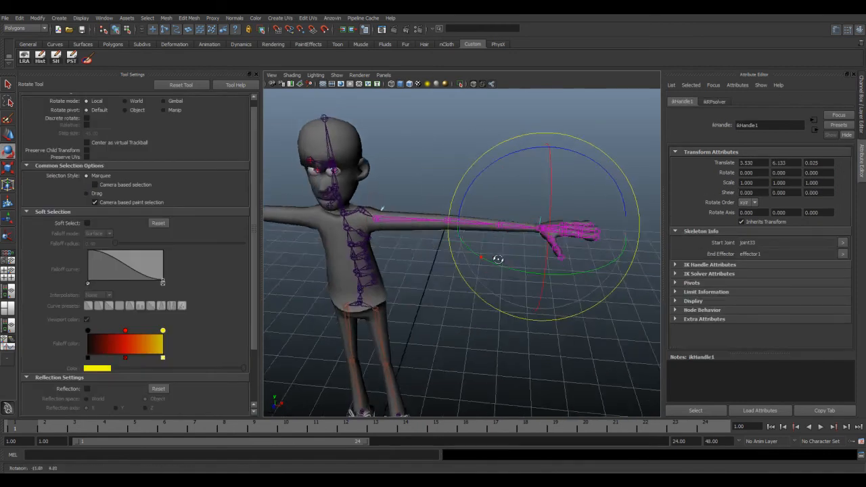
left_click(9, 135)
left_click_drag(586, 232, 439, 202)
left_click(439, 203)
left_click(773, 252)
left_click(807, 252)
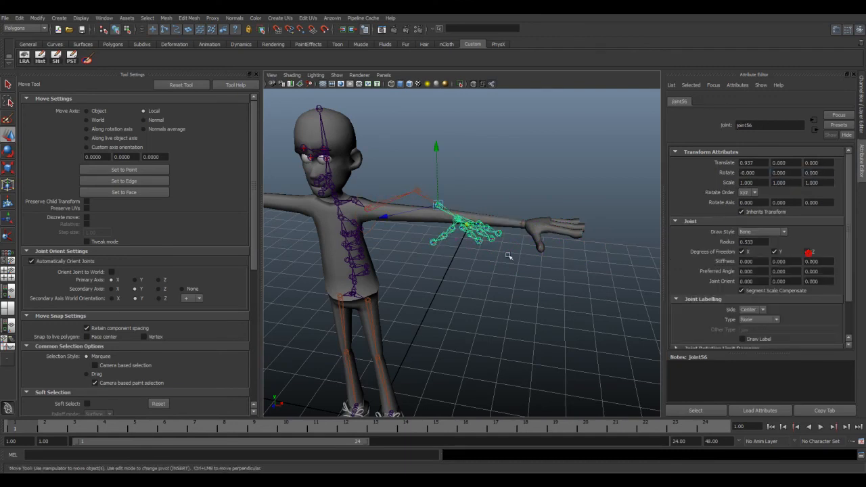
Step: Try moving the arm's IK handle again from another viewing angle, then undo the last changes
left_click(484, 188)
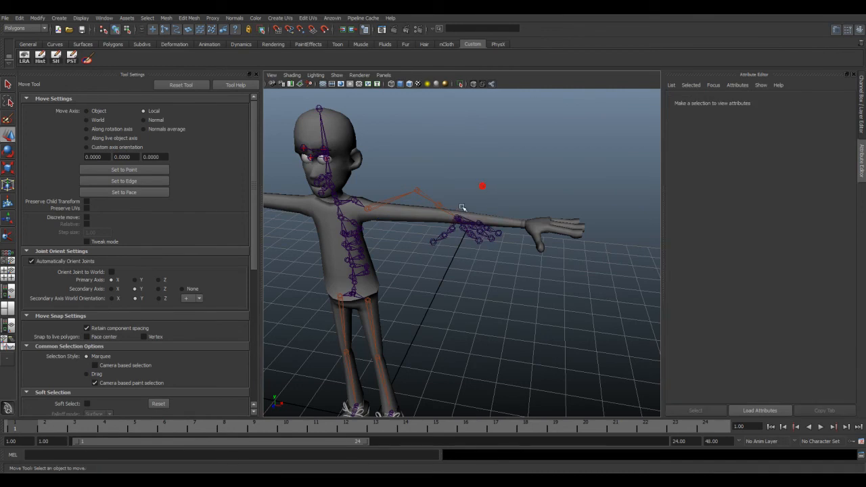
left_click(461, 210)
mouse_move(472, 224)
left_mouse_down()
mouse_move(439, 203)
mouse_move(471, 220)
left_mouse_up()
left_click_drag(433, 197, 437, 237, "alt")
key("ctrl+z")
key("ctrl+z")
key("ctrl+z")
key("ctrl+z")
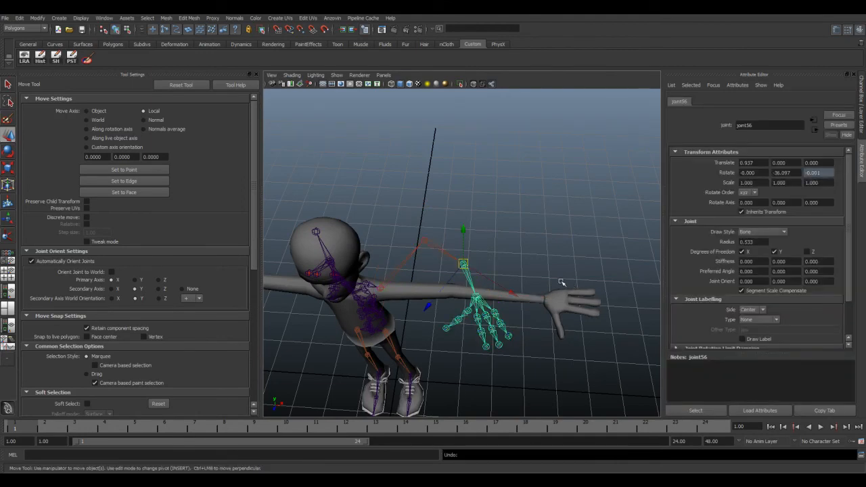
Step: Reselect the middle forearm joint and toggle its Y degree of freedom to test how the bent arm reacts
left_click(501, 261)
left_click_drag(477, 289, 486, 285, "alt")
left_click(476, 251)
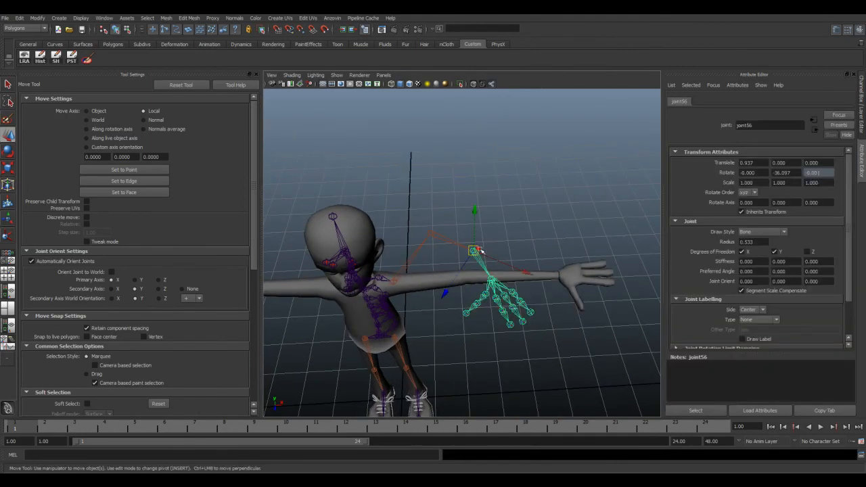
left_click(775, 251)
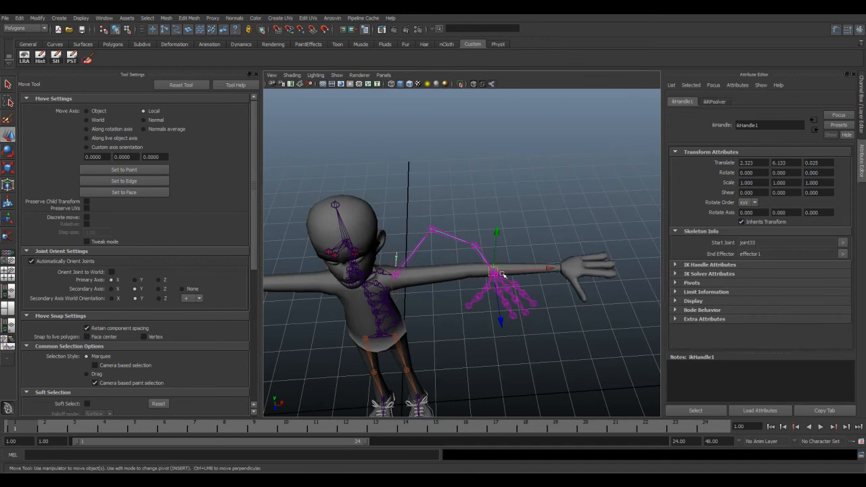
left_click_drag(502, 274, 539, 275)
Step: Undo the arm test step by step, back past the IK handle's movement and its creation
key("ctrl+z")
key("ctrl+z")
key("ctrl+z")
key("ctrl+z")
key("ctrl+z")
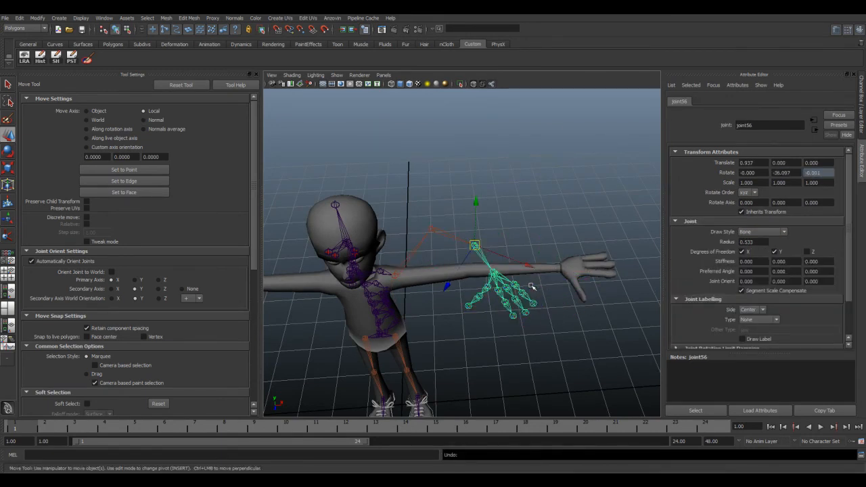
key("ctrl+z")
key("ctrl+z")
key("ctrl+z")
key("ctrl+z")
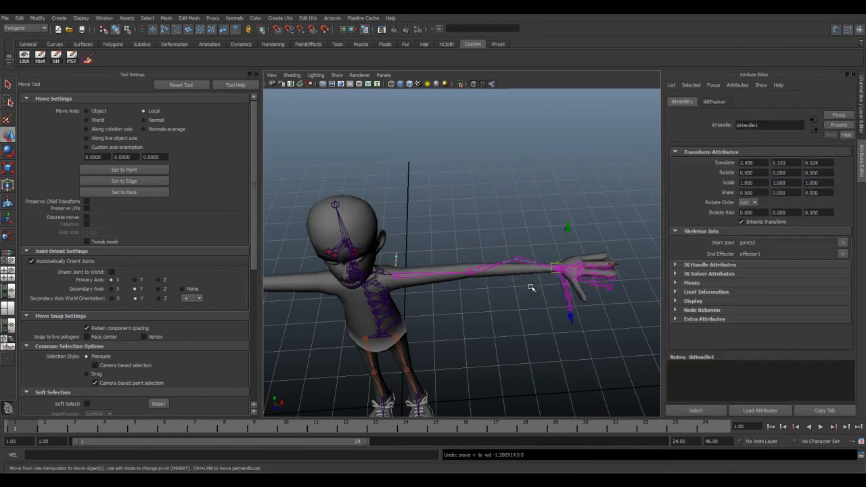
key("ctrl+z")
key("ctrl+z")
key("ctrl+z")
key("ctrl+z")
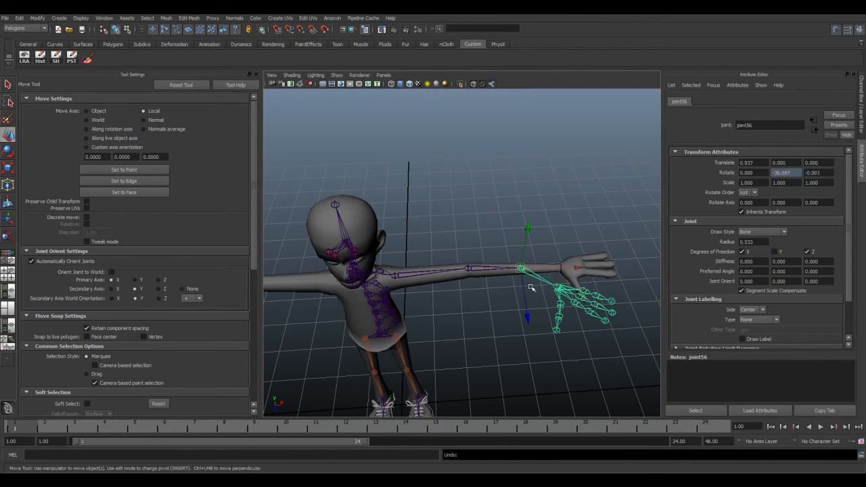
Step: Turn off the forearm joint's Y and Z degrees of freedom again, then undo the change
left_click_drag(523, 302, 507, 266, "alt")
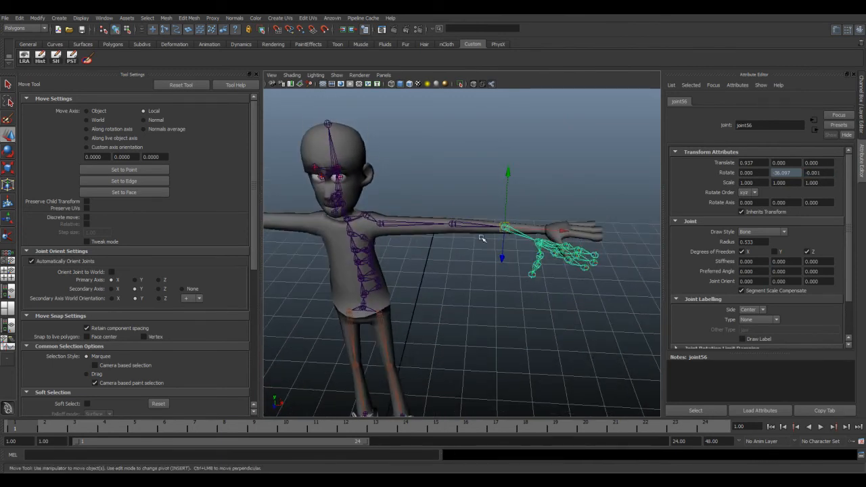
key("ctrl+z")
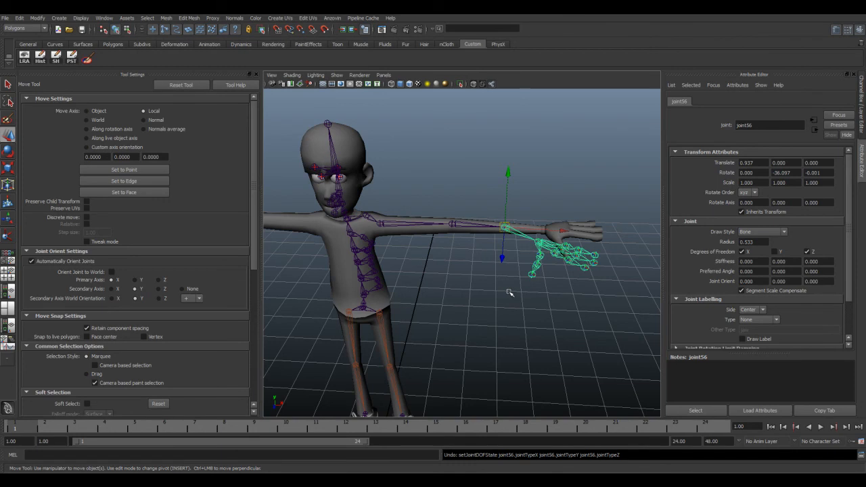
left_click(806, 252)
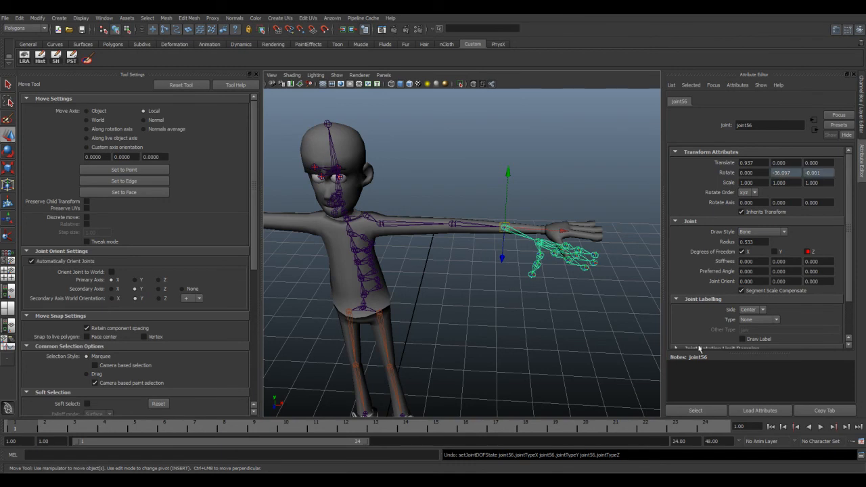
key("ctrl+z")
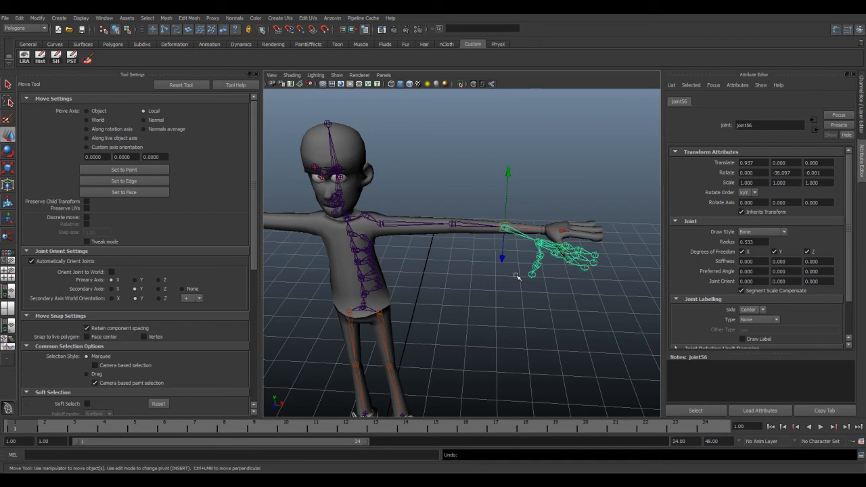
Step: Examine the left hand's finger and thumb joints and their local rotation axes in wireframe, with the elbow joint selected
middle_click_drag(413, 267, 473, 283, "alt")
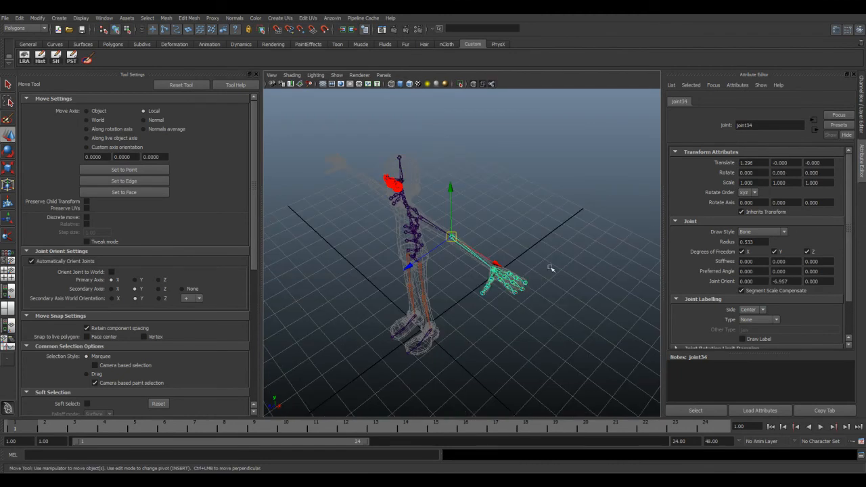
scroll(488, 272, "up", 3)
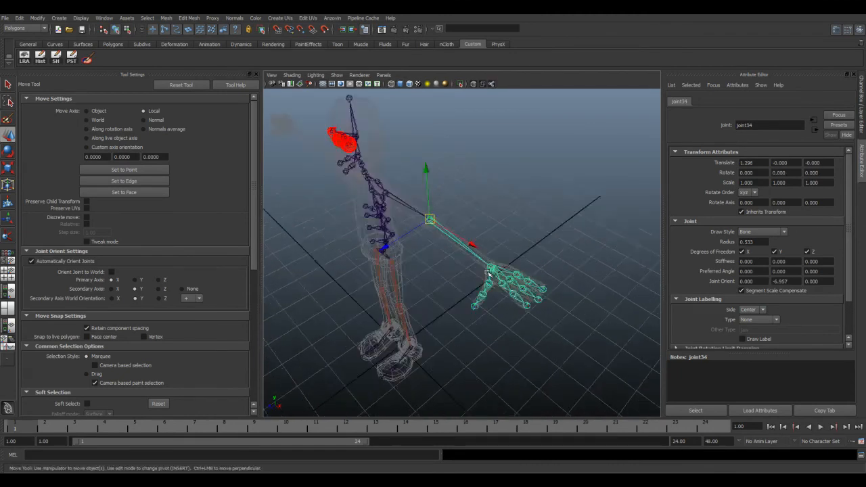
scroll(486, 272, "up", 4)
middle_click_drag(537, 275, 477, 236, "alt")
scroll(426, 264, "down", 2)
left_click_drag(478, 236, 468, 251, "alt")
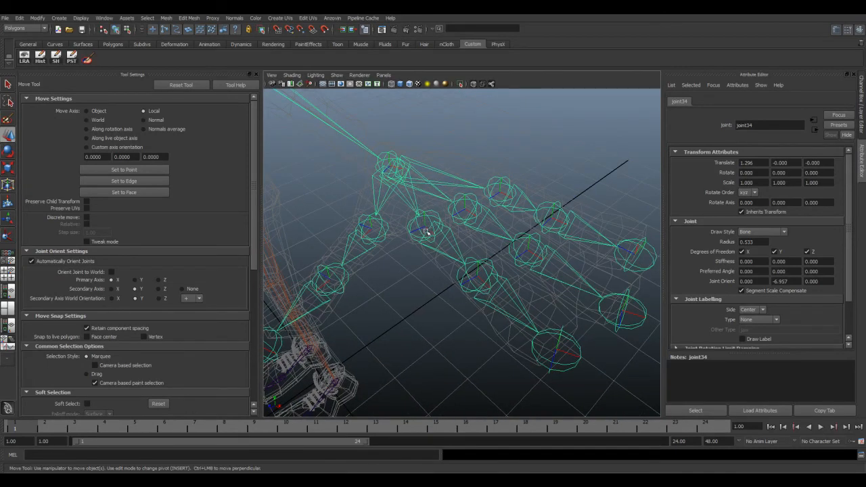
scroll(542, 343, "down", 5)
left_click_drag(538, 330, 480, 307, "alt")
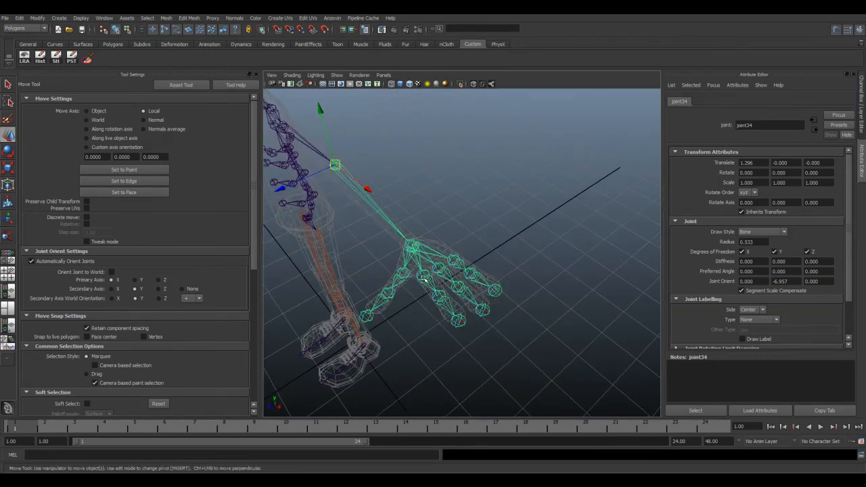
left_click_drag(396, 288, 395, 271, "alt")
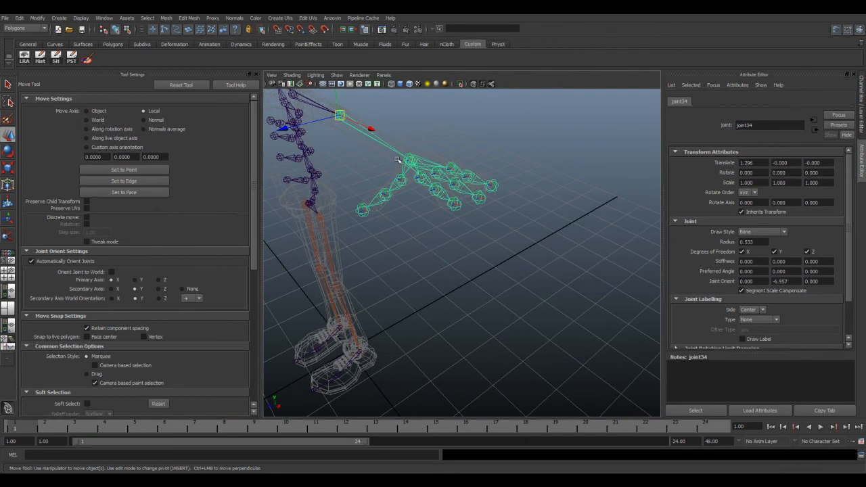
middle_click_drag(425, 226, 430, 254, "alt")
Step: Select the left index finger's base joint and inspect the finger chain and arm from several angles
left_click(443, 251)
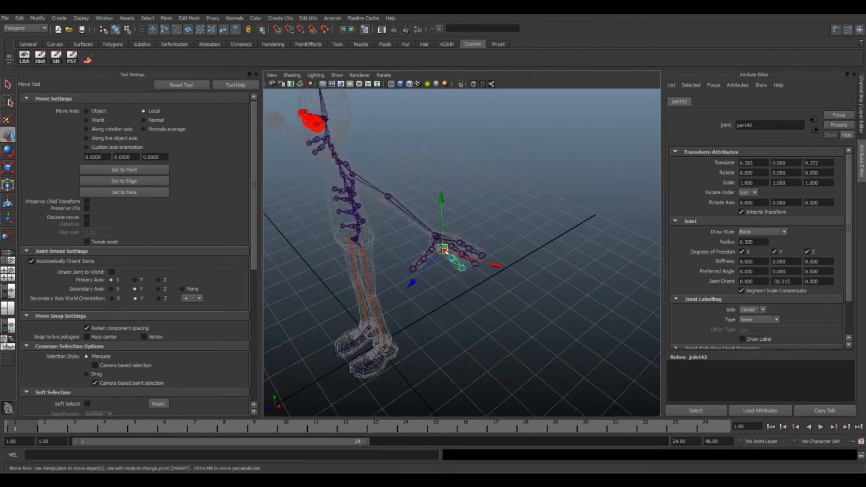
left_click_drag(444, 244, 422, 240, "alt")
left_click_drag(367, 279, 437, 302, "alt")
right_click_drag(437, 302, 427, 269, "alt")
middle_click_drag(428, 269, 514, 273, "alt")
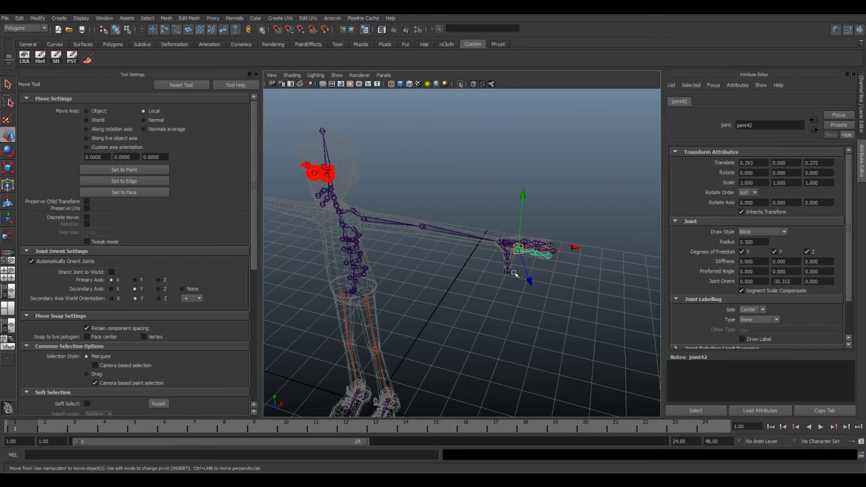
left_click_drag(456, 260, 443, 260, "alt")
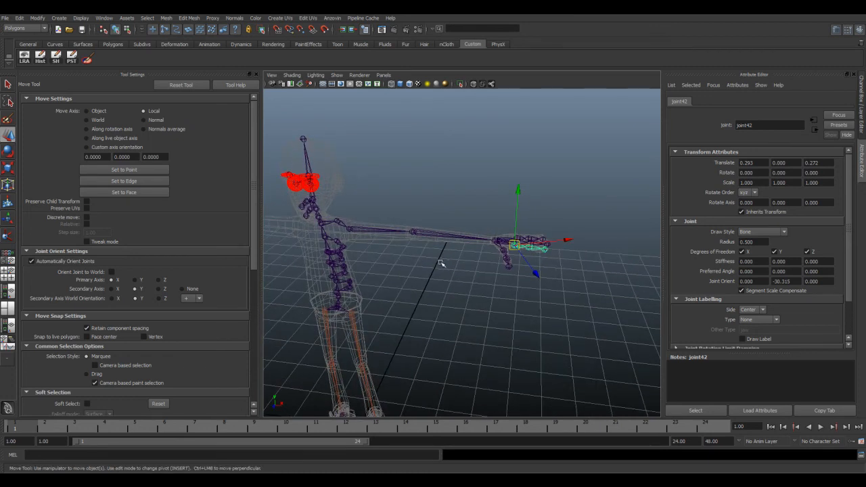
Step: Try different Rotate manipulator sizes on the selected left finger joint, test a slight Y-axis rotation, and undo the rotation
key("minus")
key("minus")
key("minus")
key("minus")
key("e")
key("minus")
key("plus")
key("plus")
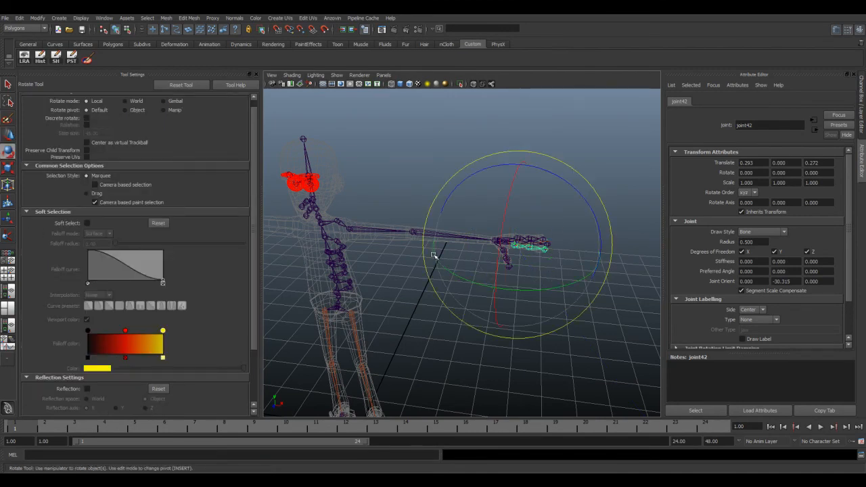
key("minus")
key("plus")
key("plus")
key("minus")
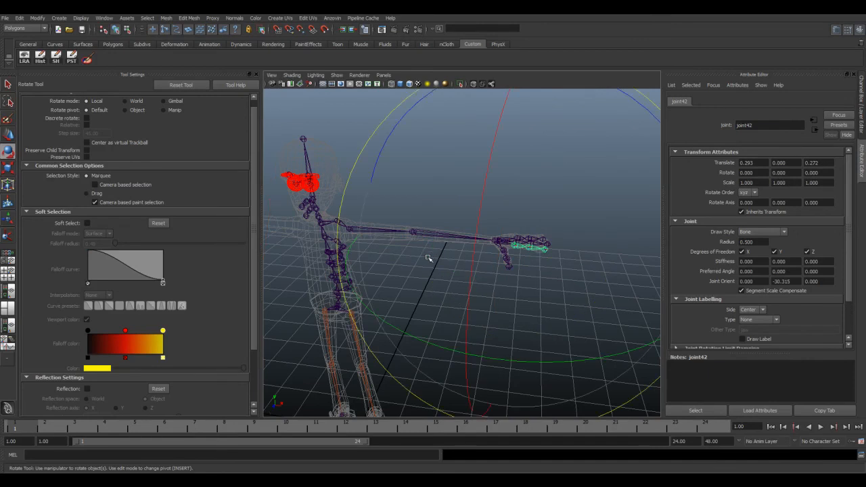
mouse_move(506, 361)
left_mouse_down()
mouse_move(498, 359)
mouse_move(509, 363)
left_mouse_up()
key("ctrl+z")
key("minus")
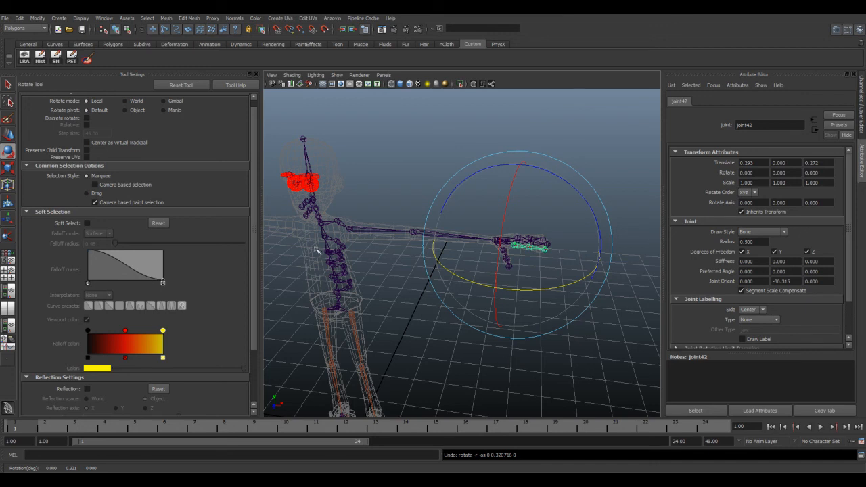
Step: Insert a joint in the left forearm about 0.97 units from the elbow and turn off its Y and Z degrees of freedom
left_click(350, 230)
left_click_drag(353, 234, 487, 312, "alt")
right_click_drag(487, 312, 513, 273, "alt")
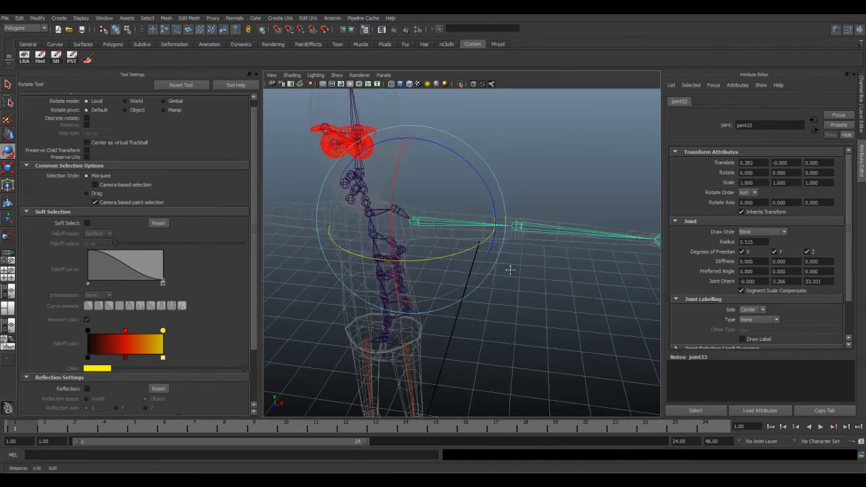
middle_click_drag(512, 272, 505, 234, "alt")
key("space")
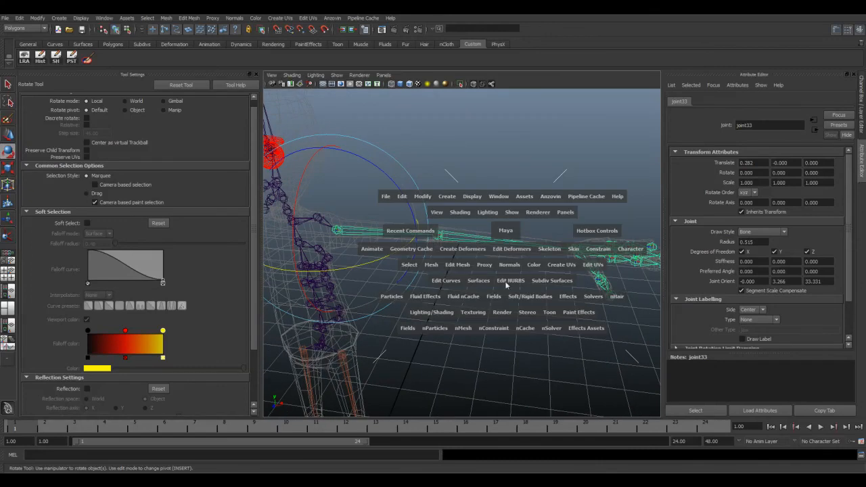
left_click(552, 250)
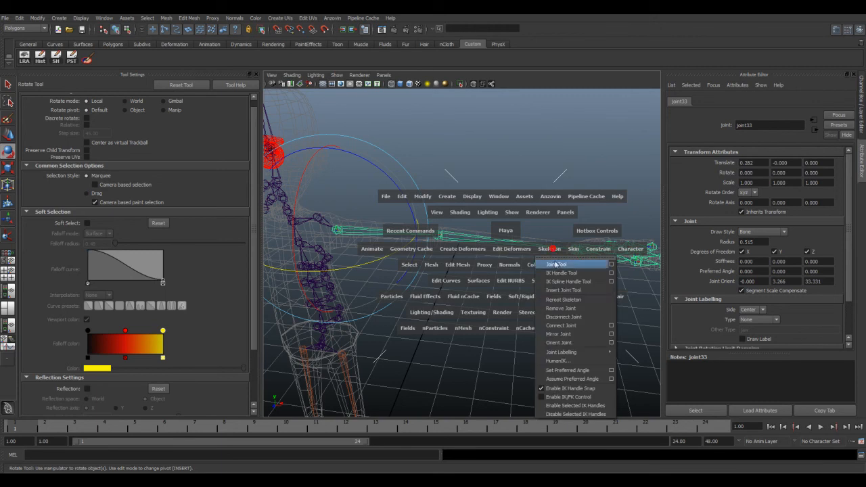
left_click(563, 290)
left_click(502, 242)
left_click_drag(515, 243, 581, 251)
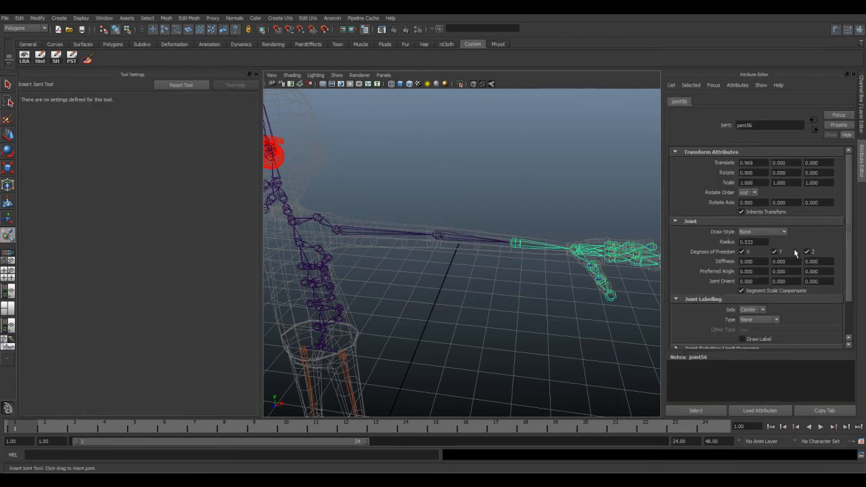
left_click(774, 252)
left_click(807, 252)
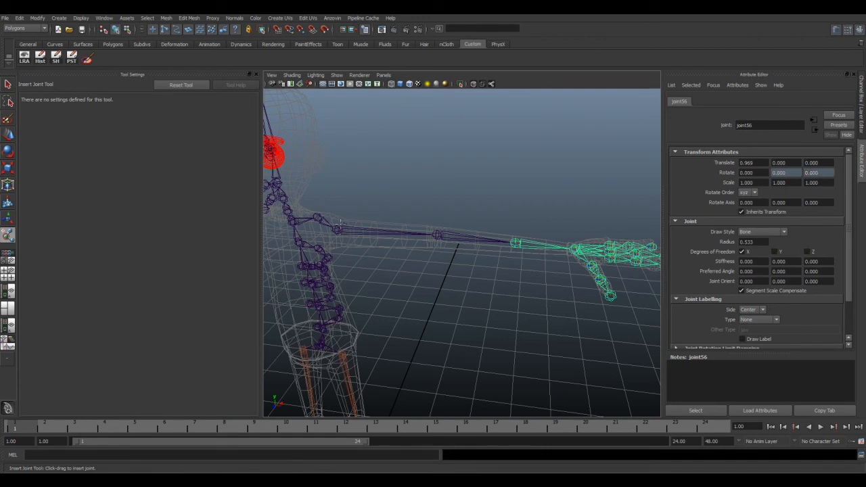
Step: Add an IK handle between the left wrist and left shoulder joints
left_click(8, 134)
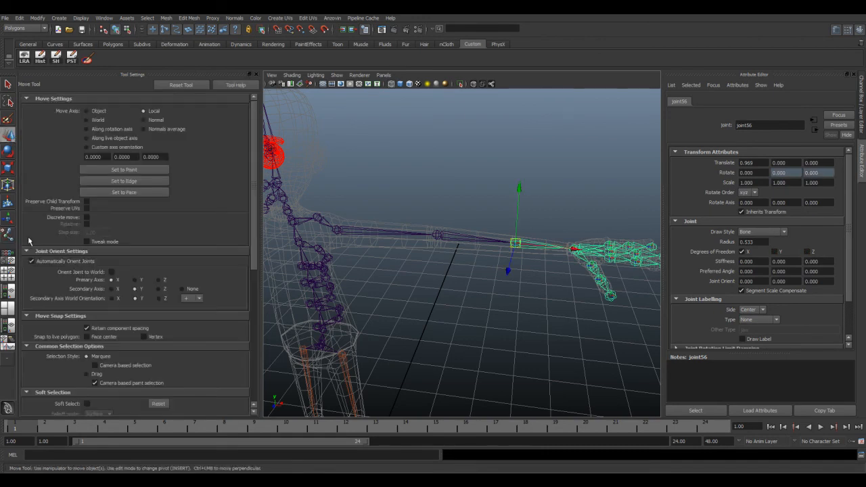
key("space")
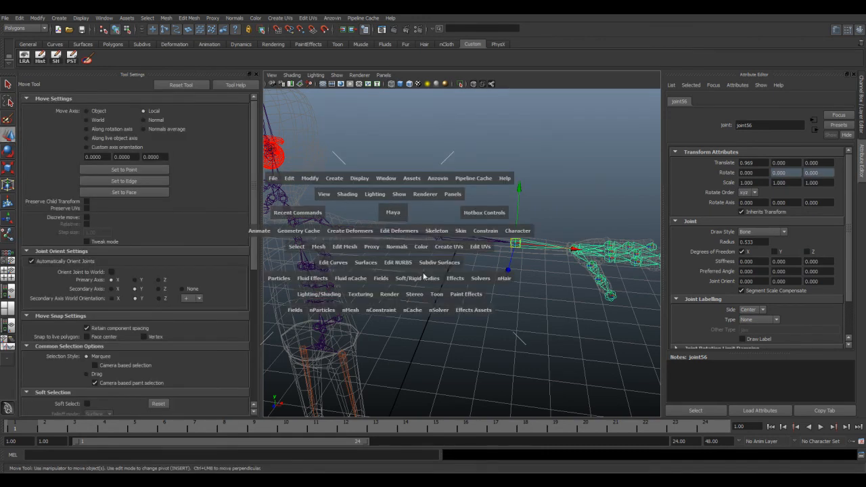
left_click(440, 232)
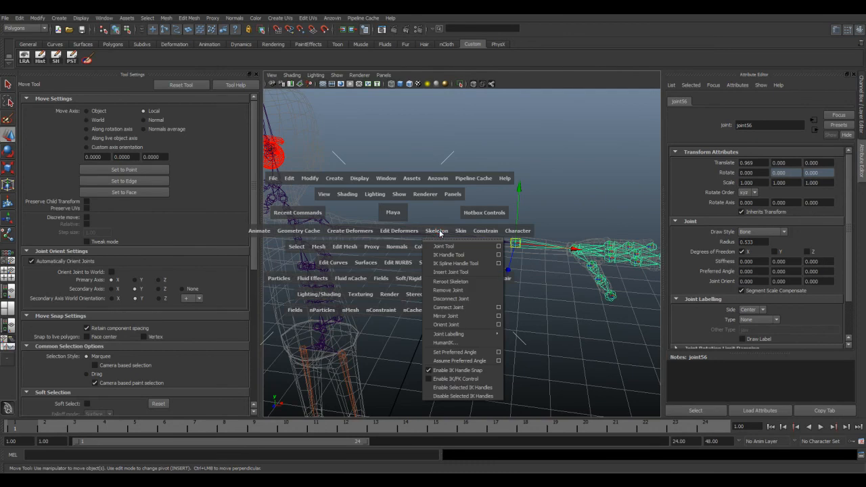
left_click(447, 254)
left_click(572, 249)
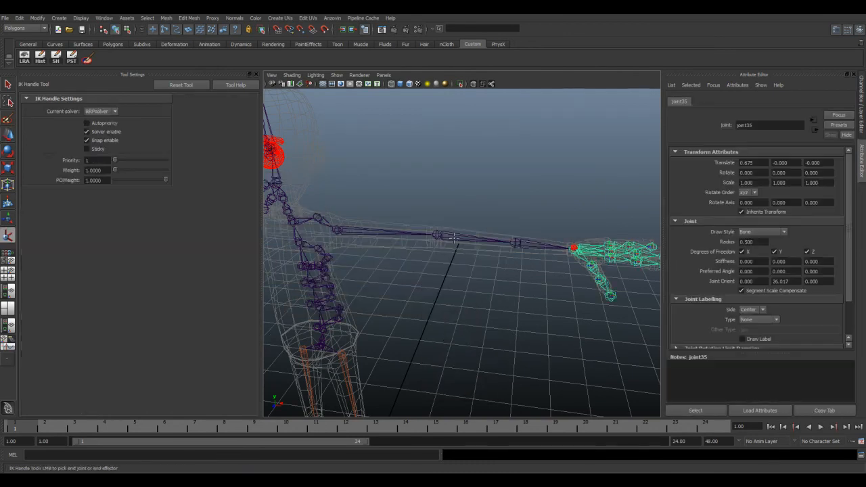
left_click(334, 230)
key("w")
left_click_drag(343, 226, 455, 248, "alt")
right_click_drag(455, 248, 427, 222, "alt")
left_click_drag(427, 223, 443, 211, "alt")
left_click(464, 189)
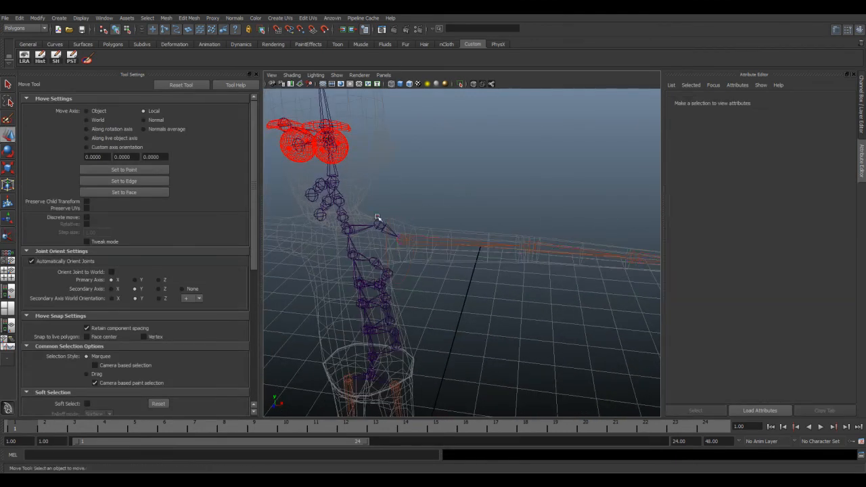
Step: Try mirroring the left arm chain from its shoulder joint, undo the mirror, and remove the left arm's IK handle
left_click(404, 237)
left_click_drag(457, 264, 483, 263, "alt")
key("space")
left_click(527, 282)
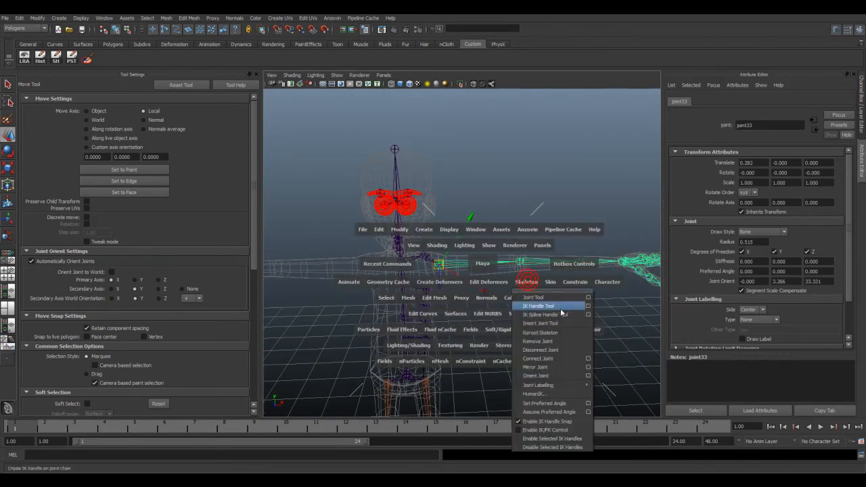
left_click(581, 369)
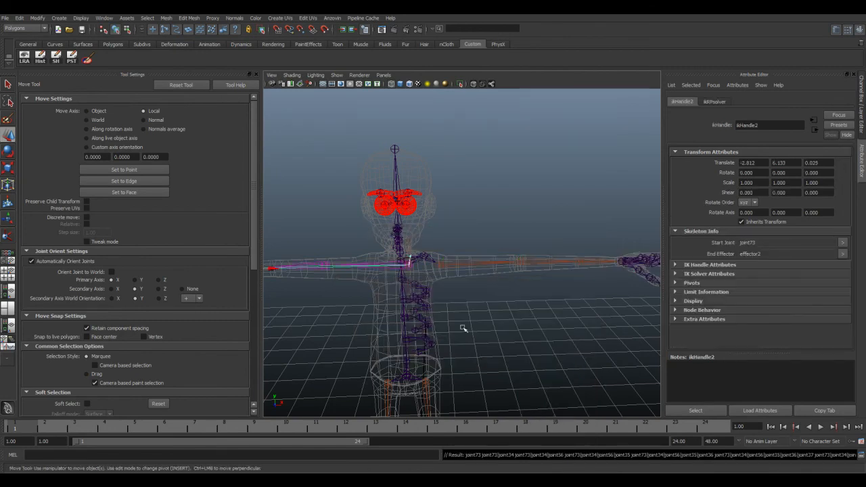
key("ctrl+z")
left_click(424, 257)
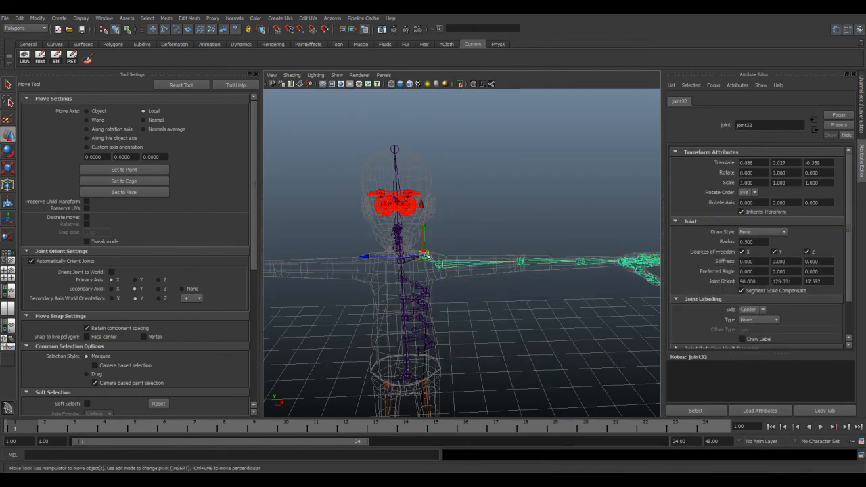
left_click(622, 251)
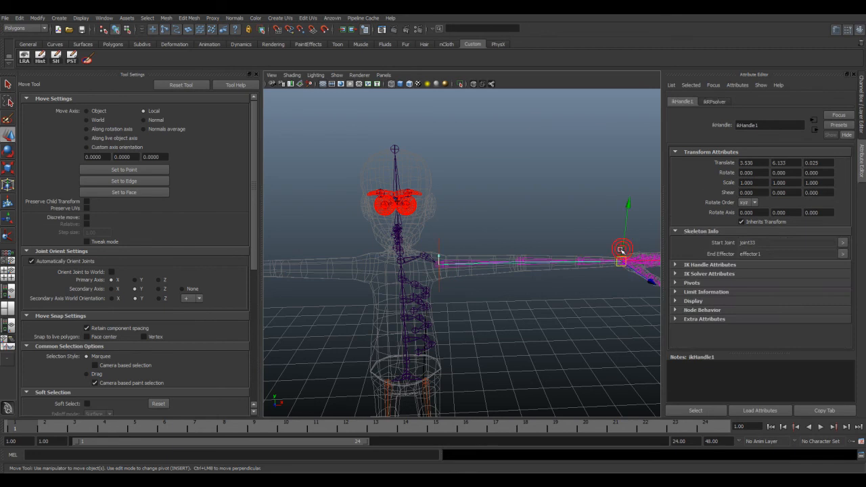
Step: Mirror the joint chain from the left clavicle to create the full right arm and hand
left_click(424, 253)
key("g")
left_click_drag(467, 301, 414, 265, "alt")
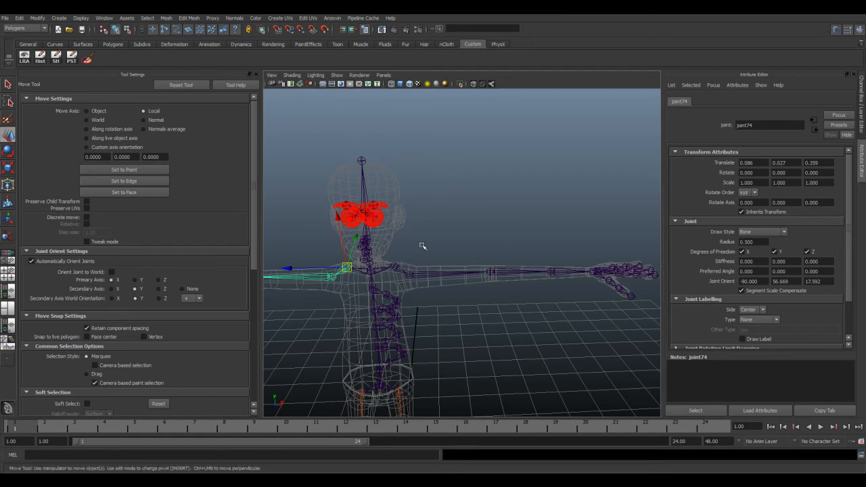
Step: Create an IK handle from the left shoulder joint to the left wrist using the ikRPsolver
key("space")
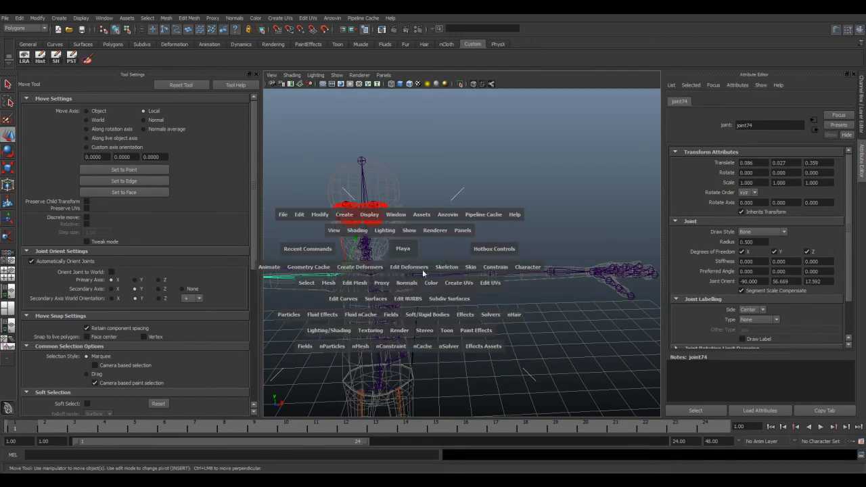
left_click(454, 267)
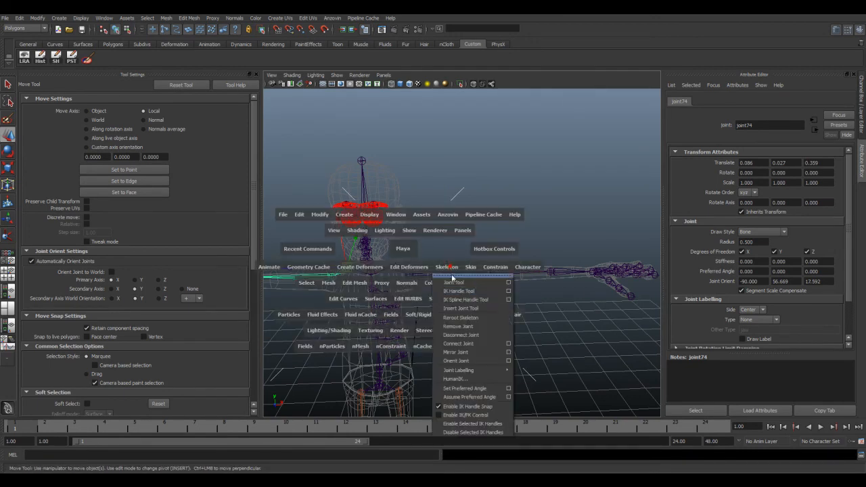
left_click(508, 291)
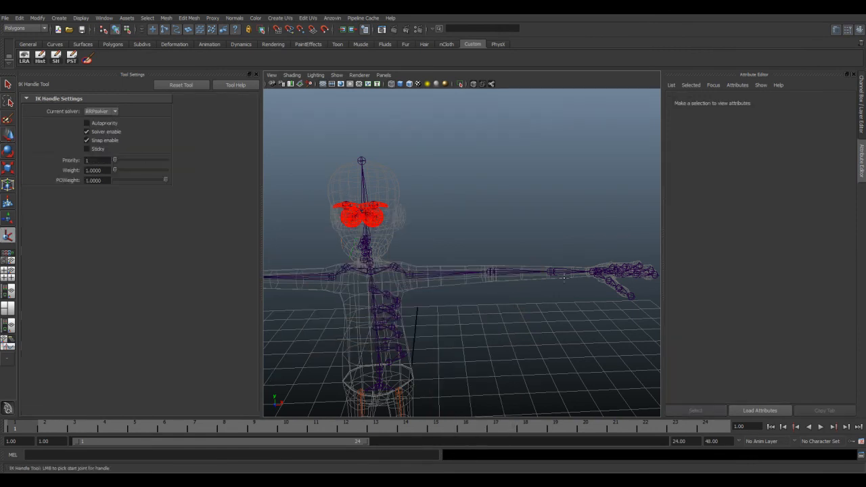
left_click(100, 112)
left_click(101, 126)
left_click(411, 274)
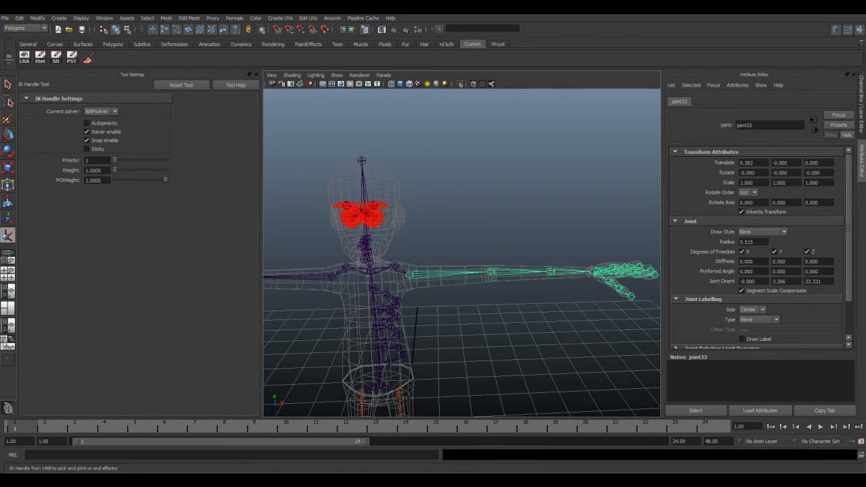
left_click(593, 271)
middle_click_drag(410, 276, 475, 291, "alt")
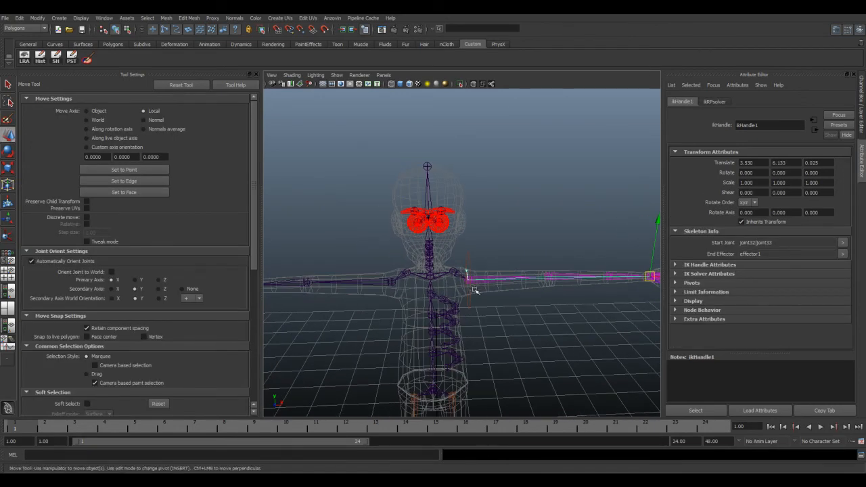
Step: Create an IK handle from the right shoulder joint to the right wrist with the same solver
key("g")
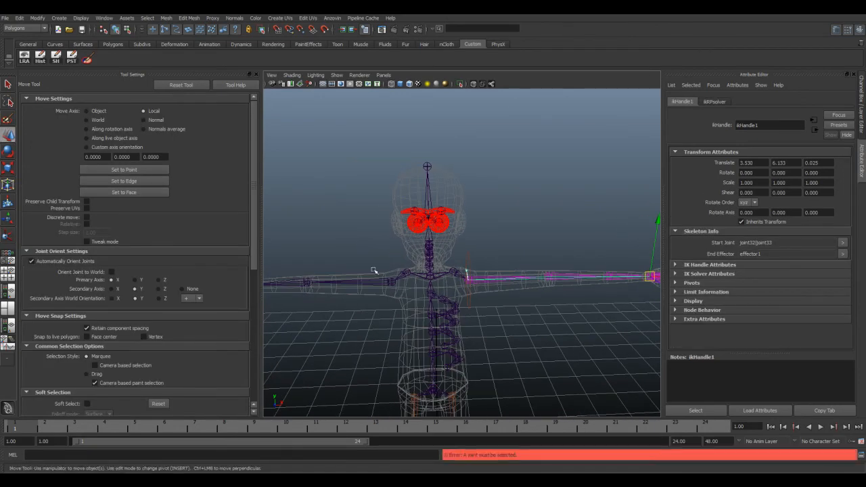
left_click(8, 234)
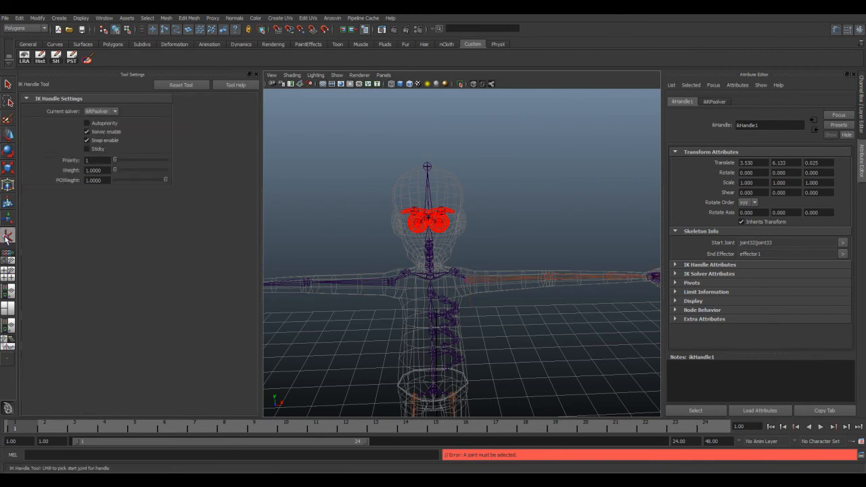
left_click(387, 279)
left_click_drag(387, 279, 403, 236, "alt")
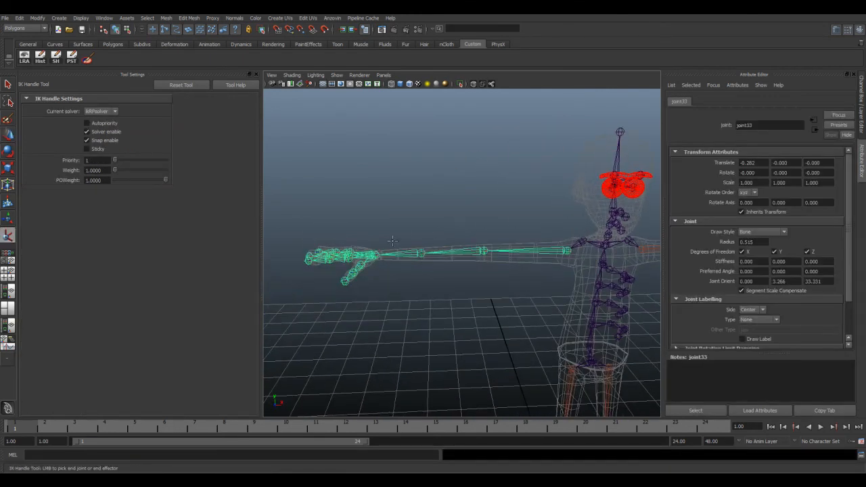
left_click(374, 254)
left_click_drag(476, 227, 452, 232, "alt")
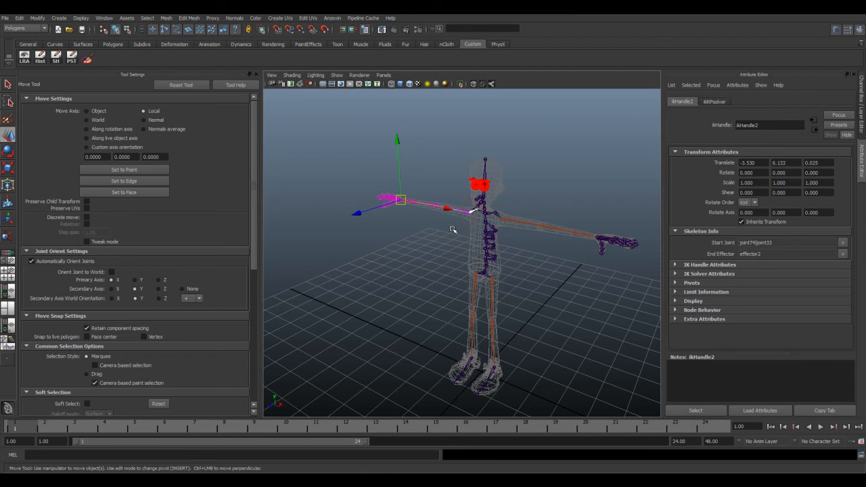
Step: Mirror the uppermost left rib joint chain across to the right side of the chest
scroll(452, 230, "up", 5)
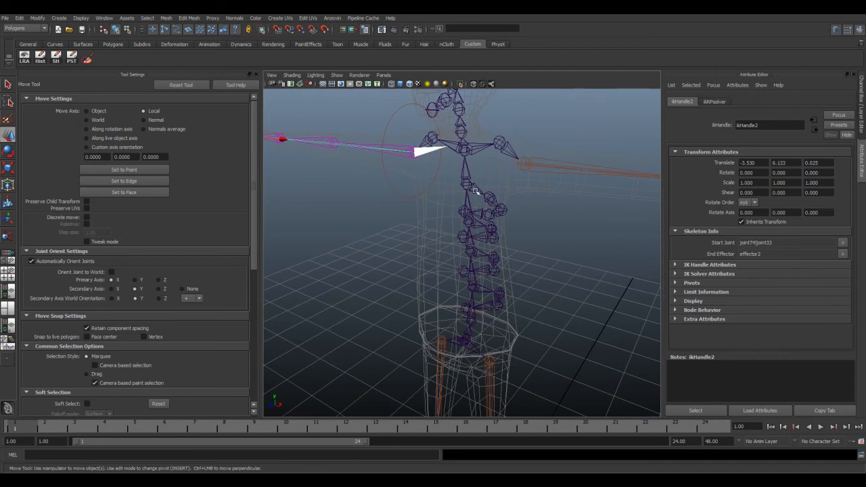
left_click(489, 197)
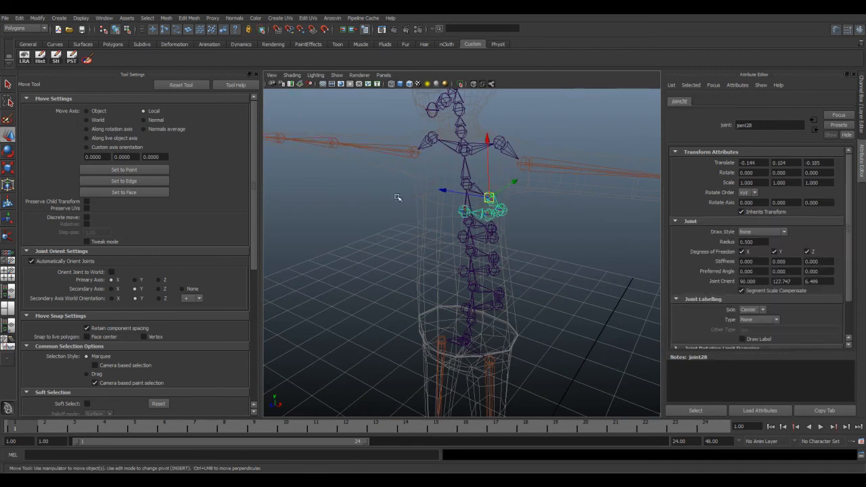
key("space")
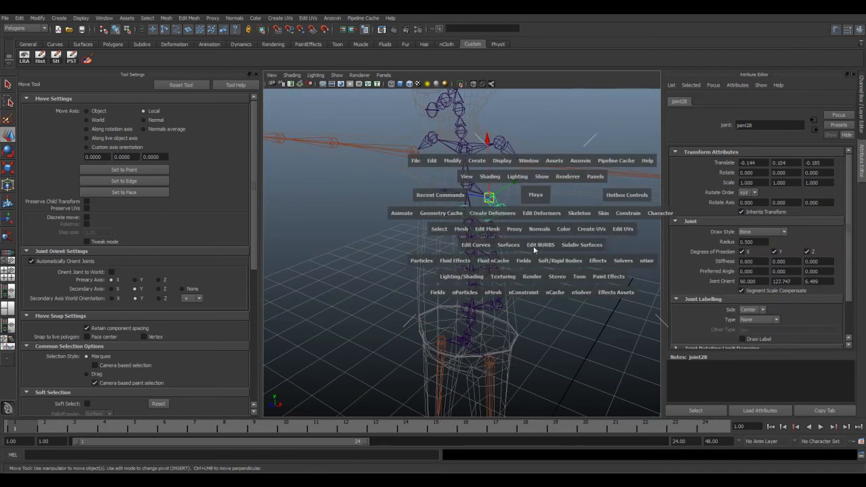
left_click(585, 211)
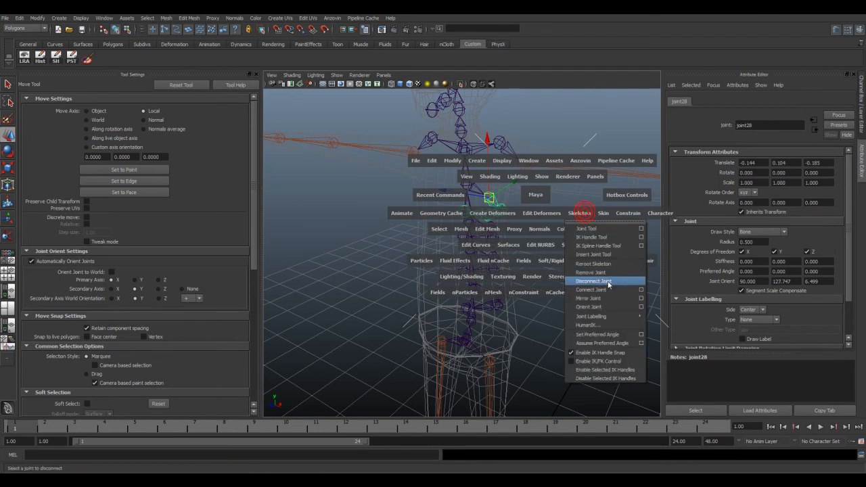
left_click(612, 306)
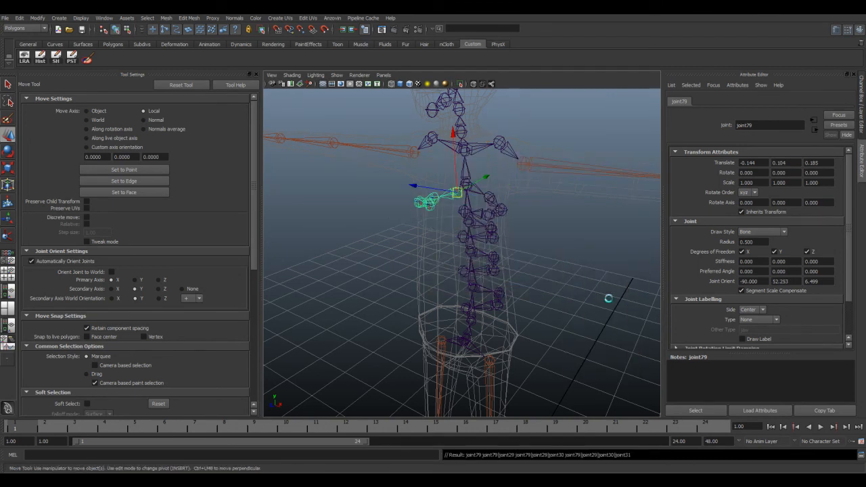
Step: Mirror the remaining left rib joint chains along the spine to the right side
left_click_drag(477, 223, 491, 218, "alt")
left_click(465, 234)
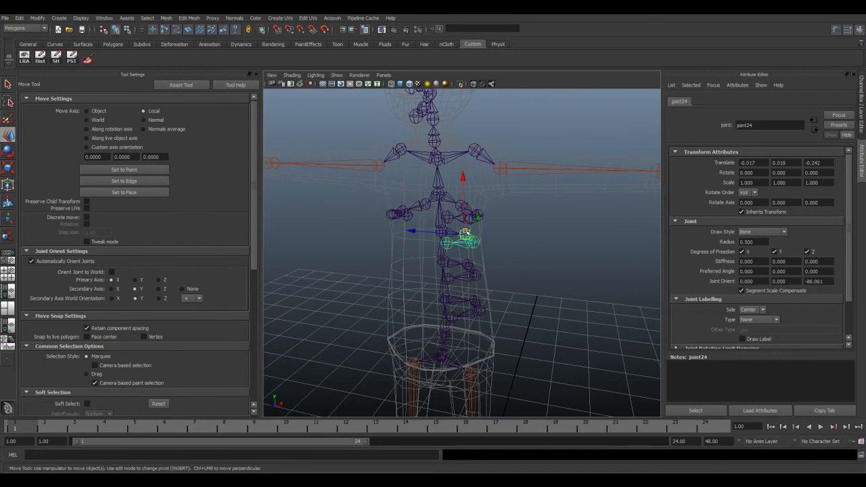
key("g")
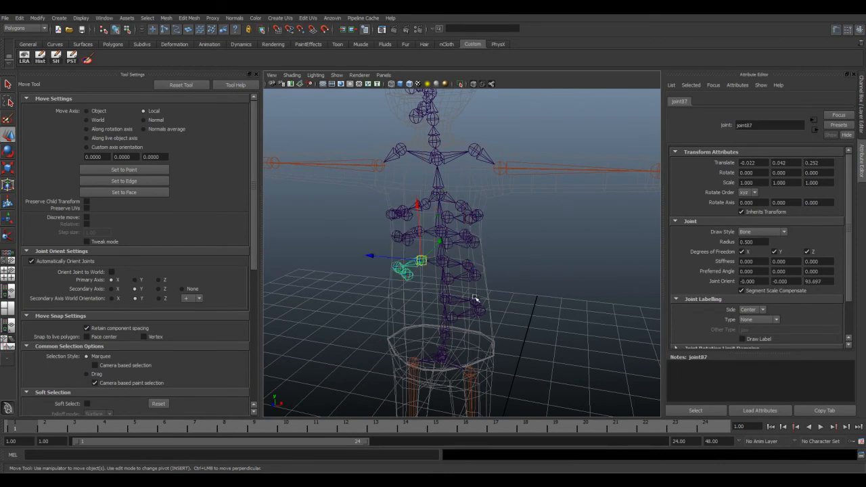
left_click(549, 272)
mouse_move(464, 272)
left_mouse_down("alt")
mouse_move(400, 274)
mouse_move(483, 270)
mouse_move(456, 266)
mouse_move(470, 274)
left_mouse_up("alt")
Step: Select the Root joint and set the mesh display layer to Reference mode
left_click(450, 314)
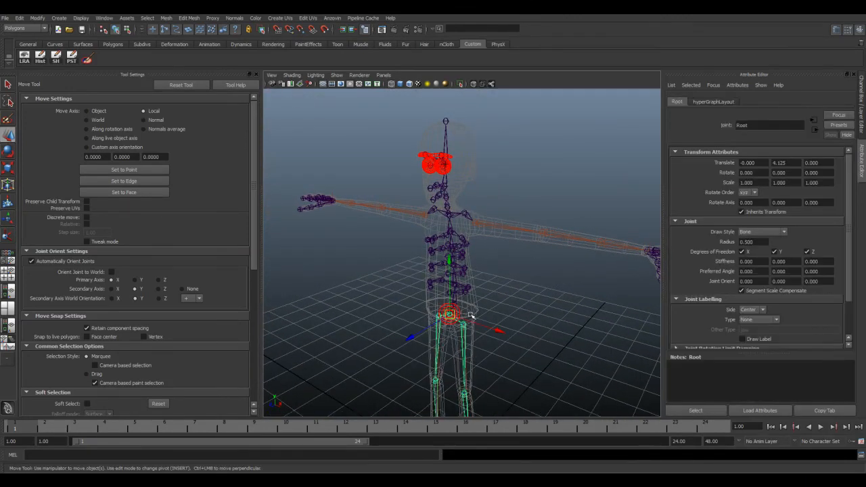
left_click(861, 115)
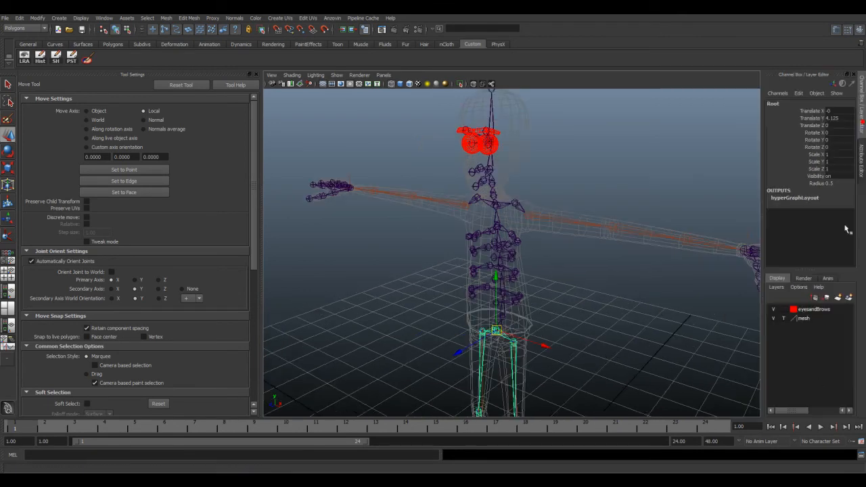
left_click(784, 318)
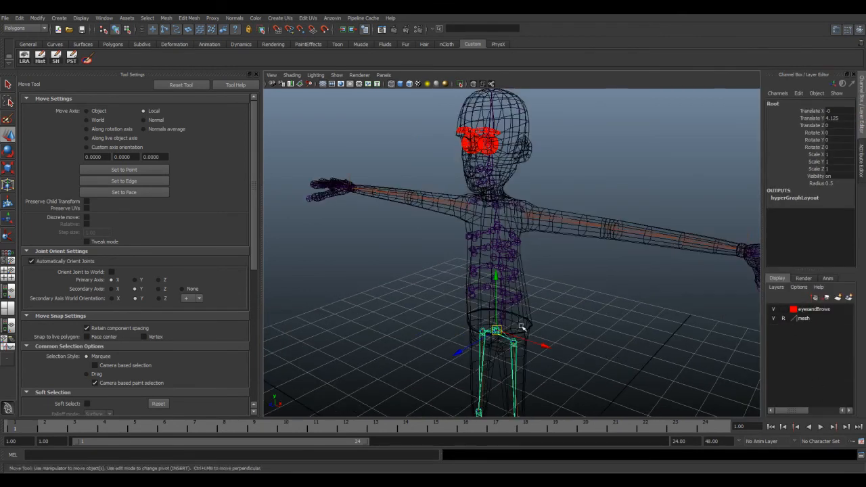
scroll(507, 326, "up", 3)
scroll(501, 327, "down", 4)
left_click_drag(501, 328, 513, 291, "alt")
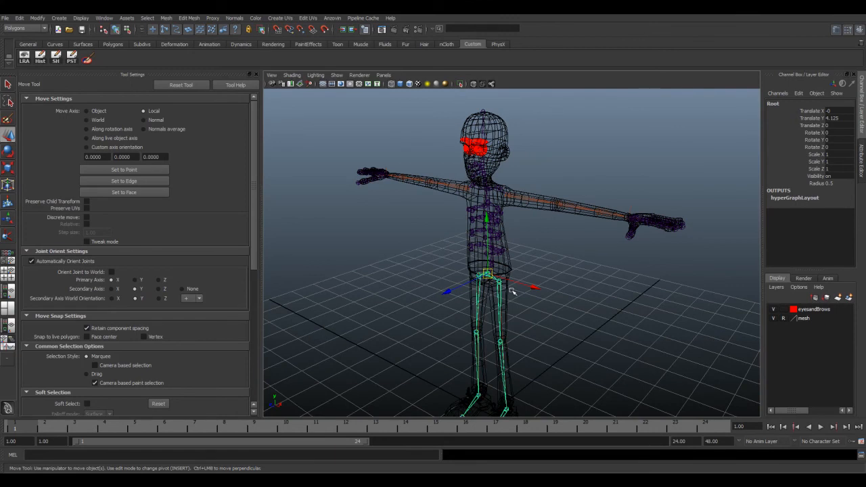